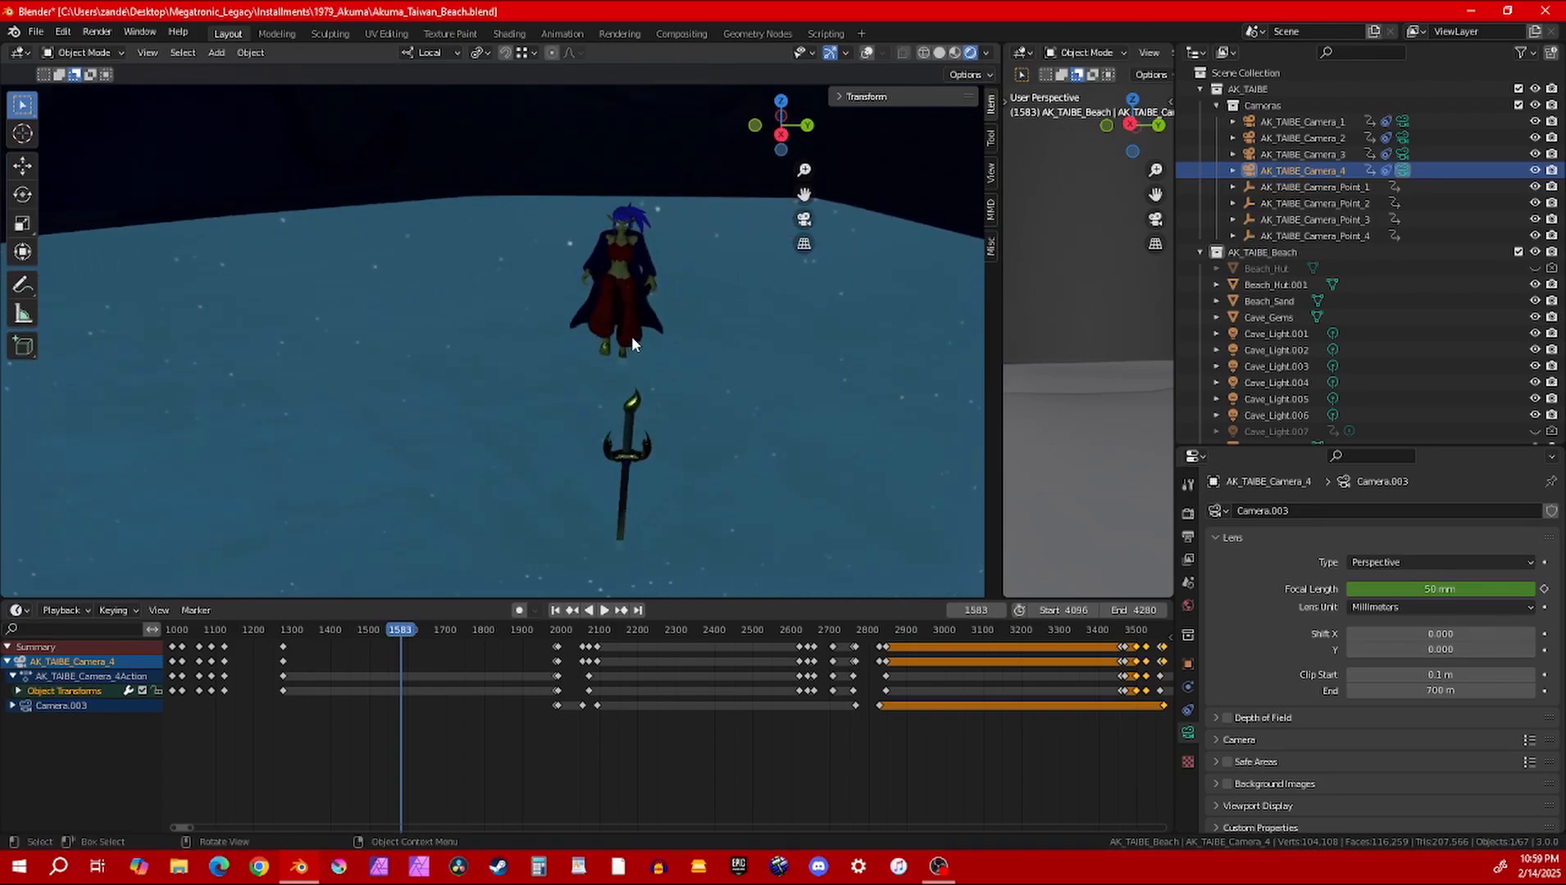
# Move the playhead to frame 1694 and set the scene's start frame to 1694
pyautogui.click(443, 623)
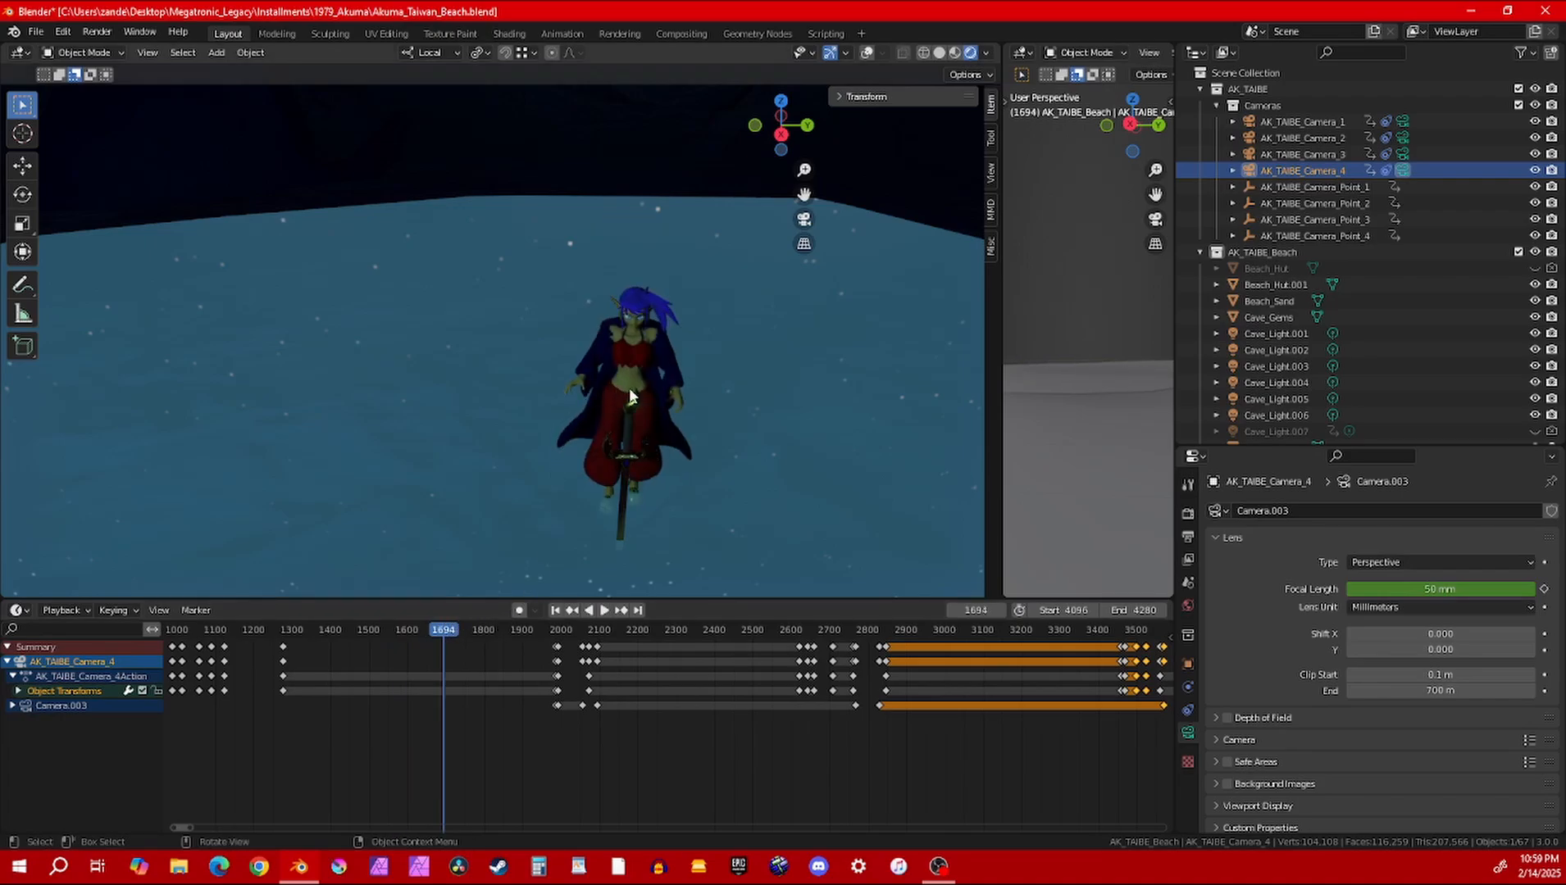
pyautogui.moveTo(629, 397); pyautogui.dragTo(554, 346, button='middle')
pyautogui.keyDown('shift'); pyautogui.moveTo(577, 271); pyautogui.dragTo(592, 369, button='middle'); pyautogui.keyUp('shift')
pyautogui.moveTo(592, 369); pyautogui.dragTo(464, 275, button='middle')
pyautogui.scroll(-2, 430, 255)
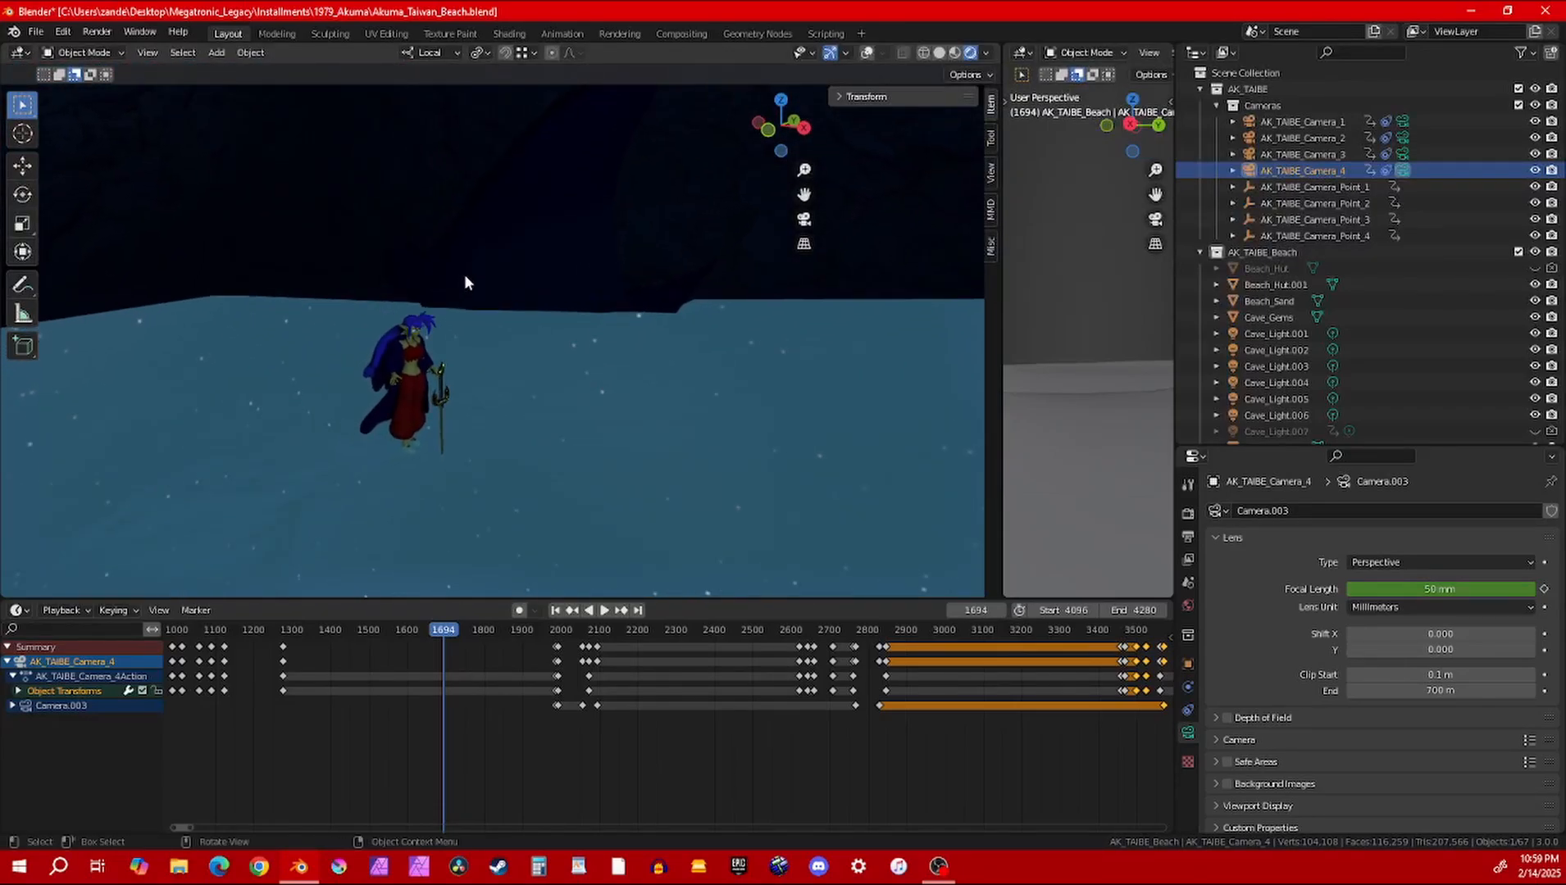
pyautogui.click(1188, 536)
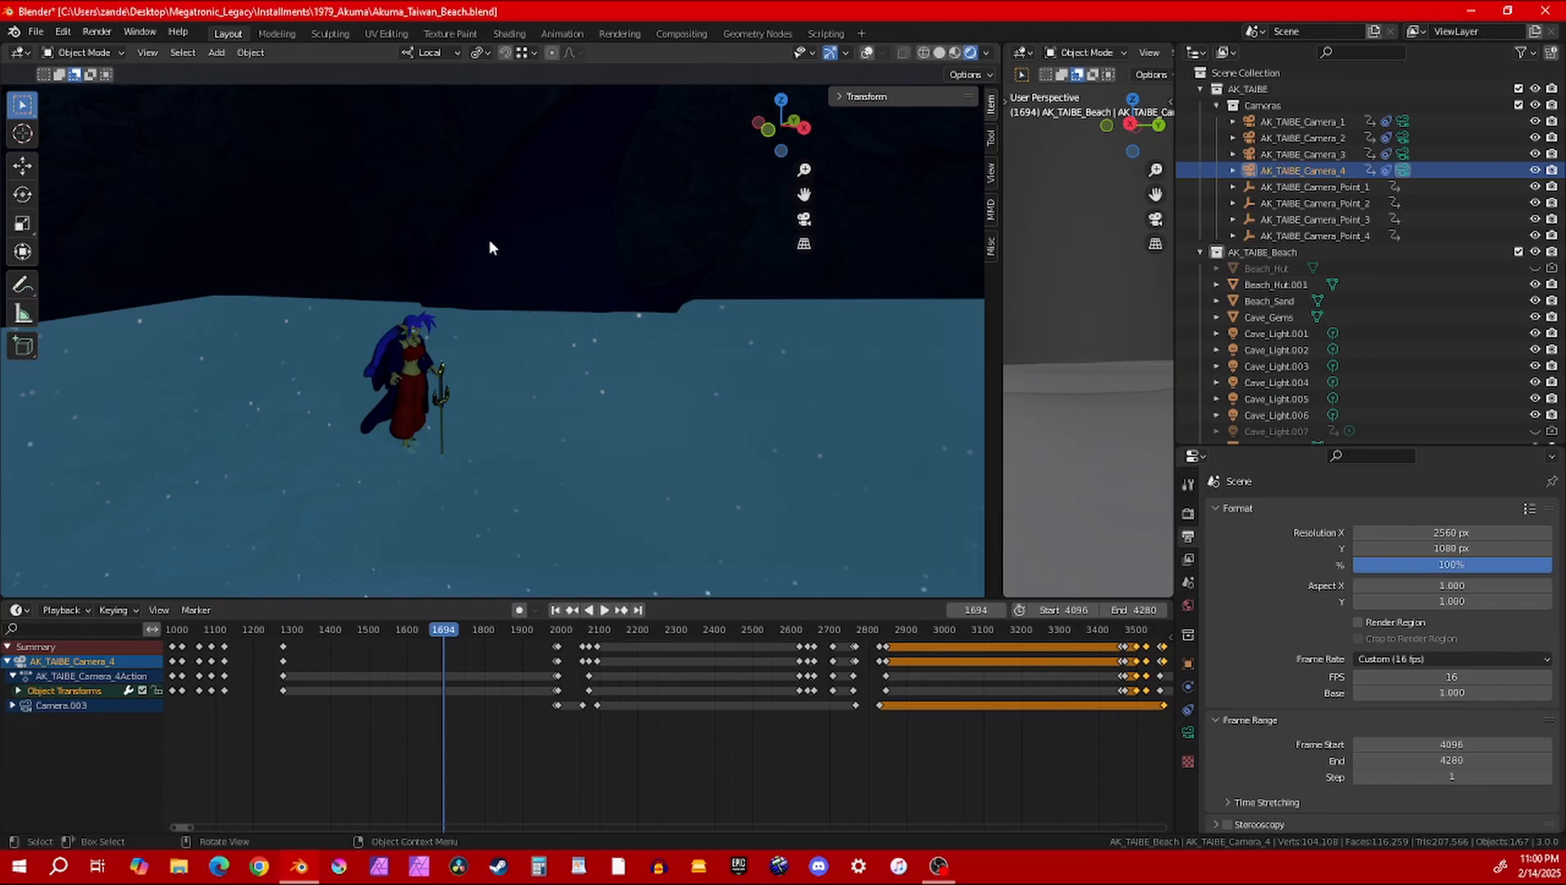
pyautogui.moveTo(542, 298); pyautogui.dragTo(597, 344, button='middle')
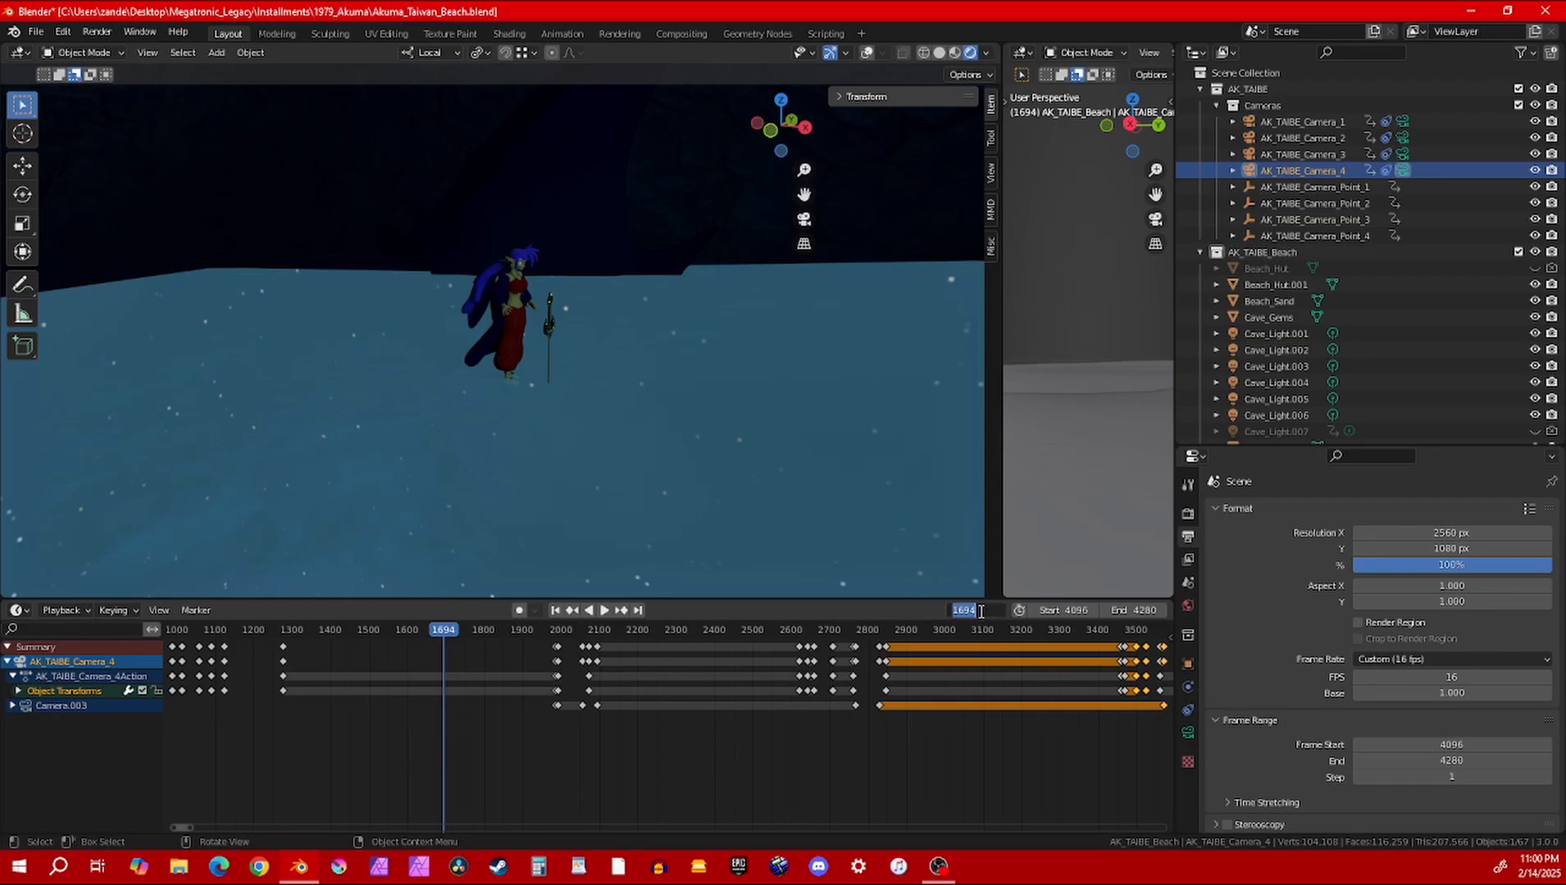
pyautogui.press('Return')
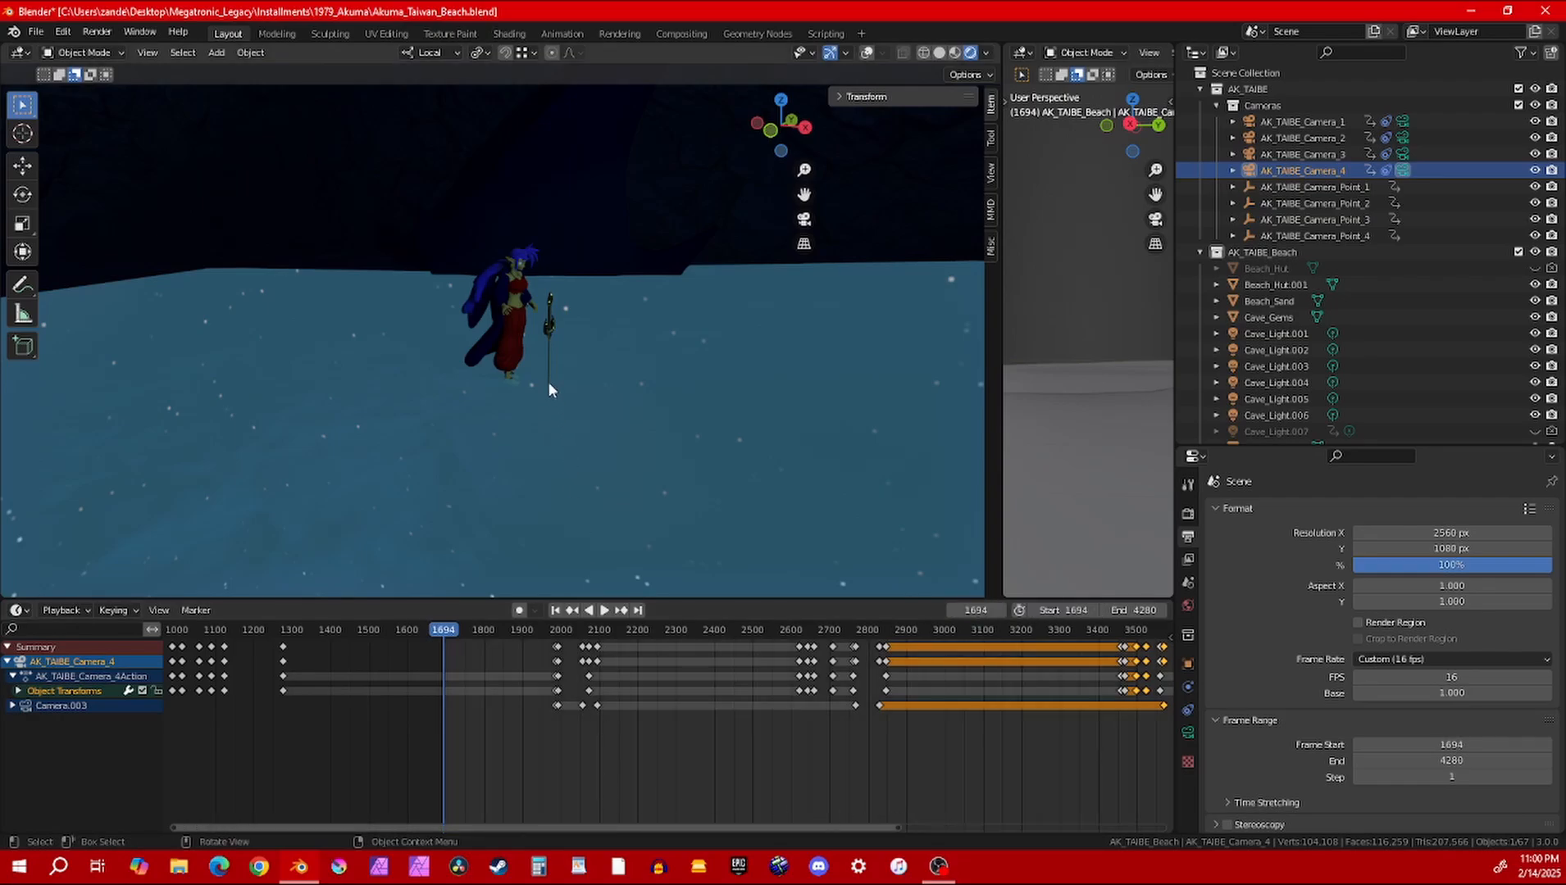
# Switch the main viewport to solid shading and frame the caped character and sword up close
pyautogui.press('z')
pyautogui.press('6')
pyautogui.scroll(4, 547, 378)
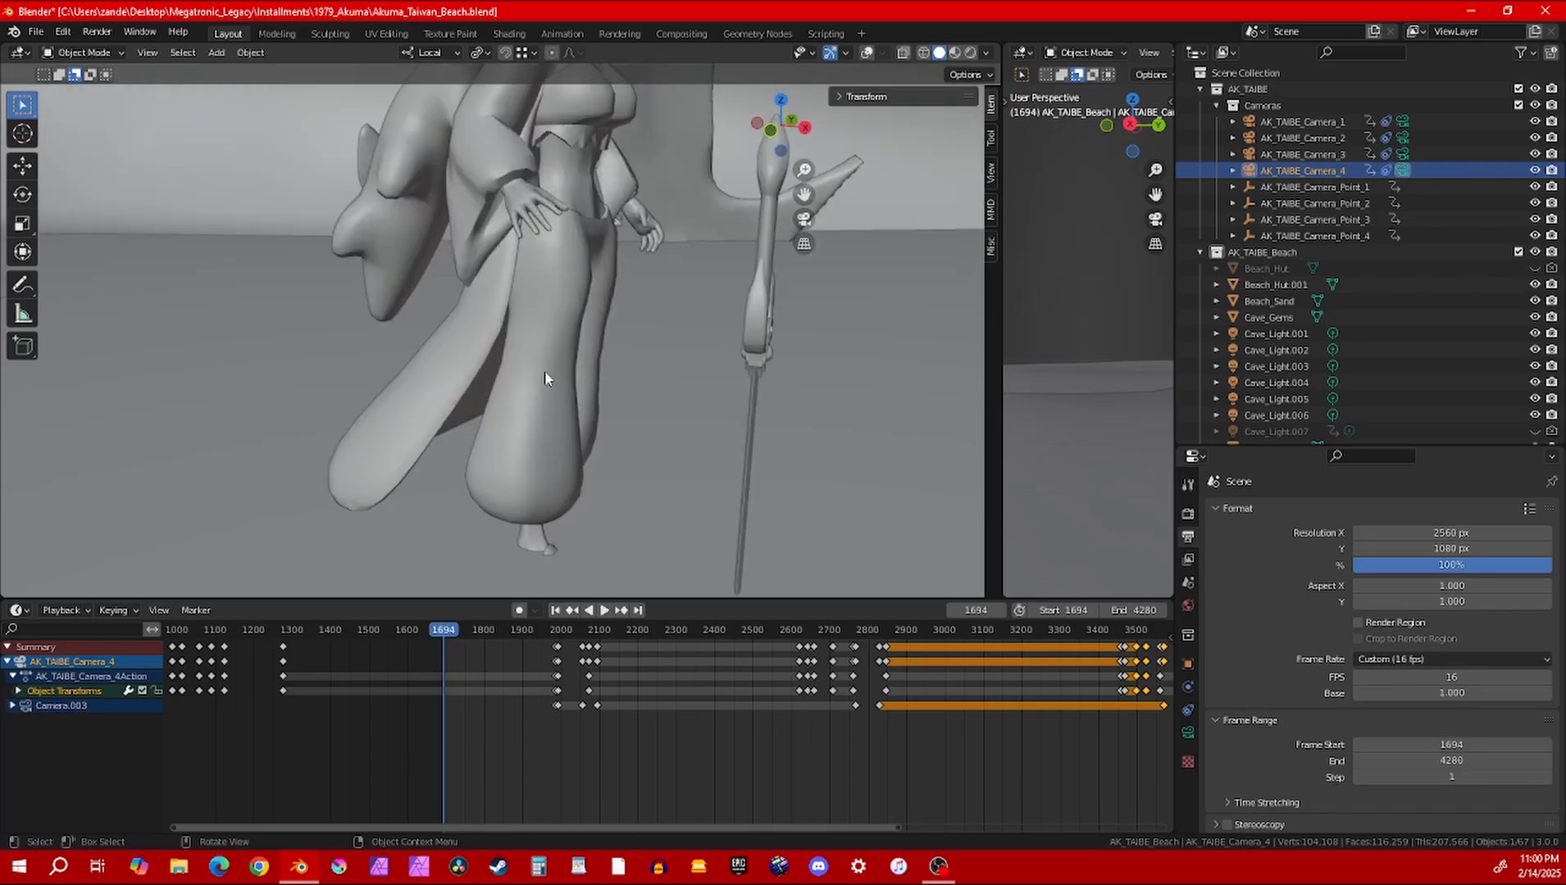
pyautogui.moveTo(544, 371); pyautogui.dragTo(591, 414, button='middle')
# Play the animation from frame 1694 to review the character's motion, and return the playhead to frame 1768
pyautogui.press('space')
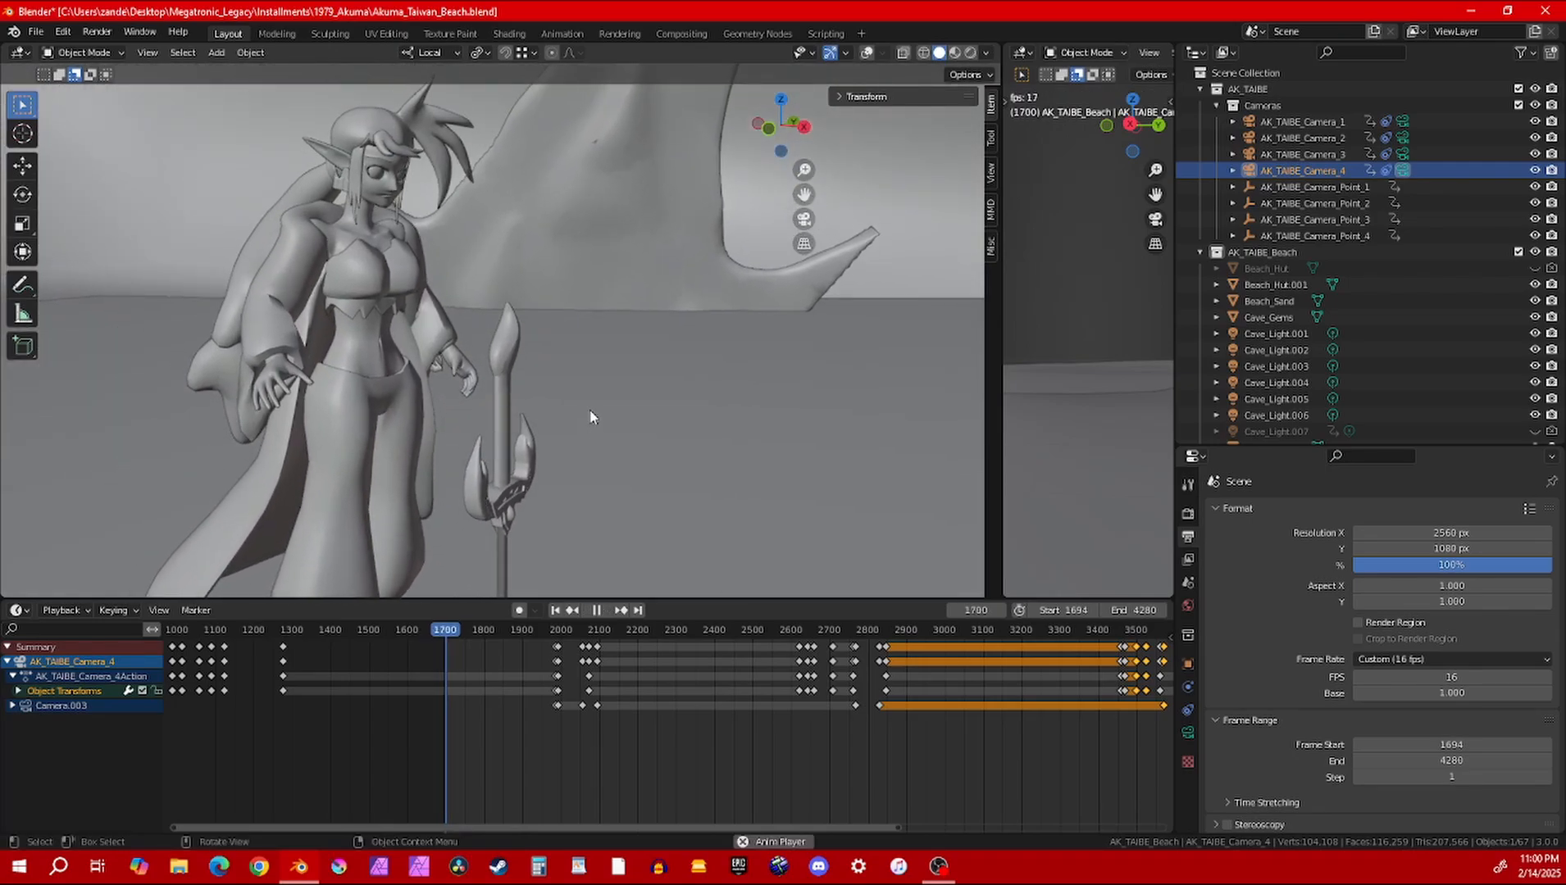
pyautogui.scroll(-8, 1436, 256)
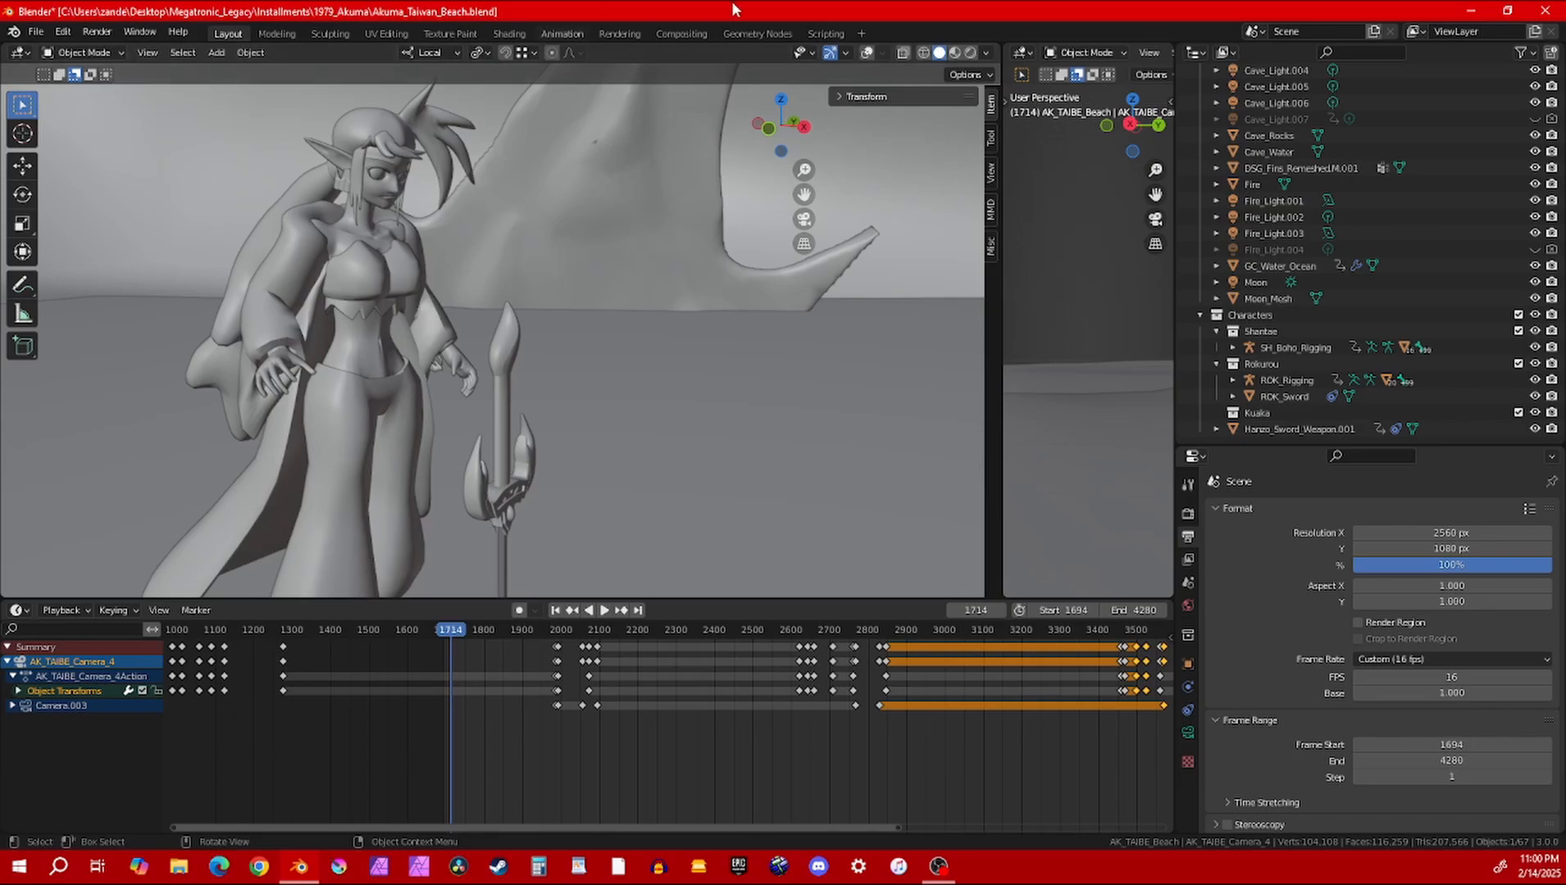
pyautogui.press('space')
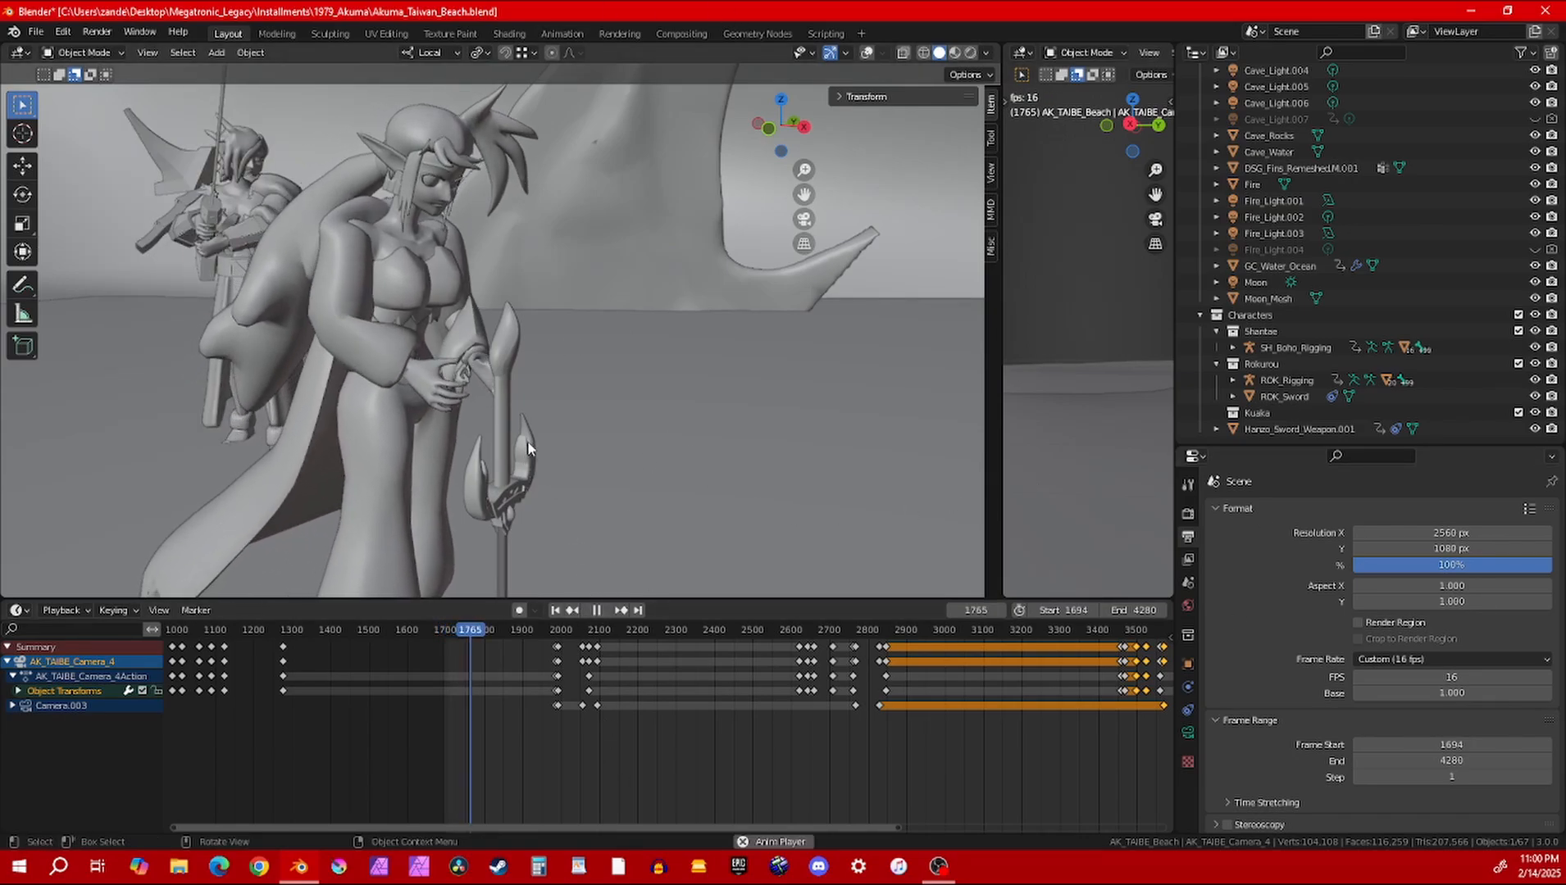
pyautogui.press('space')
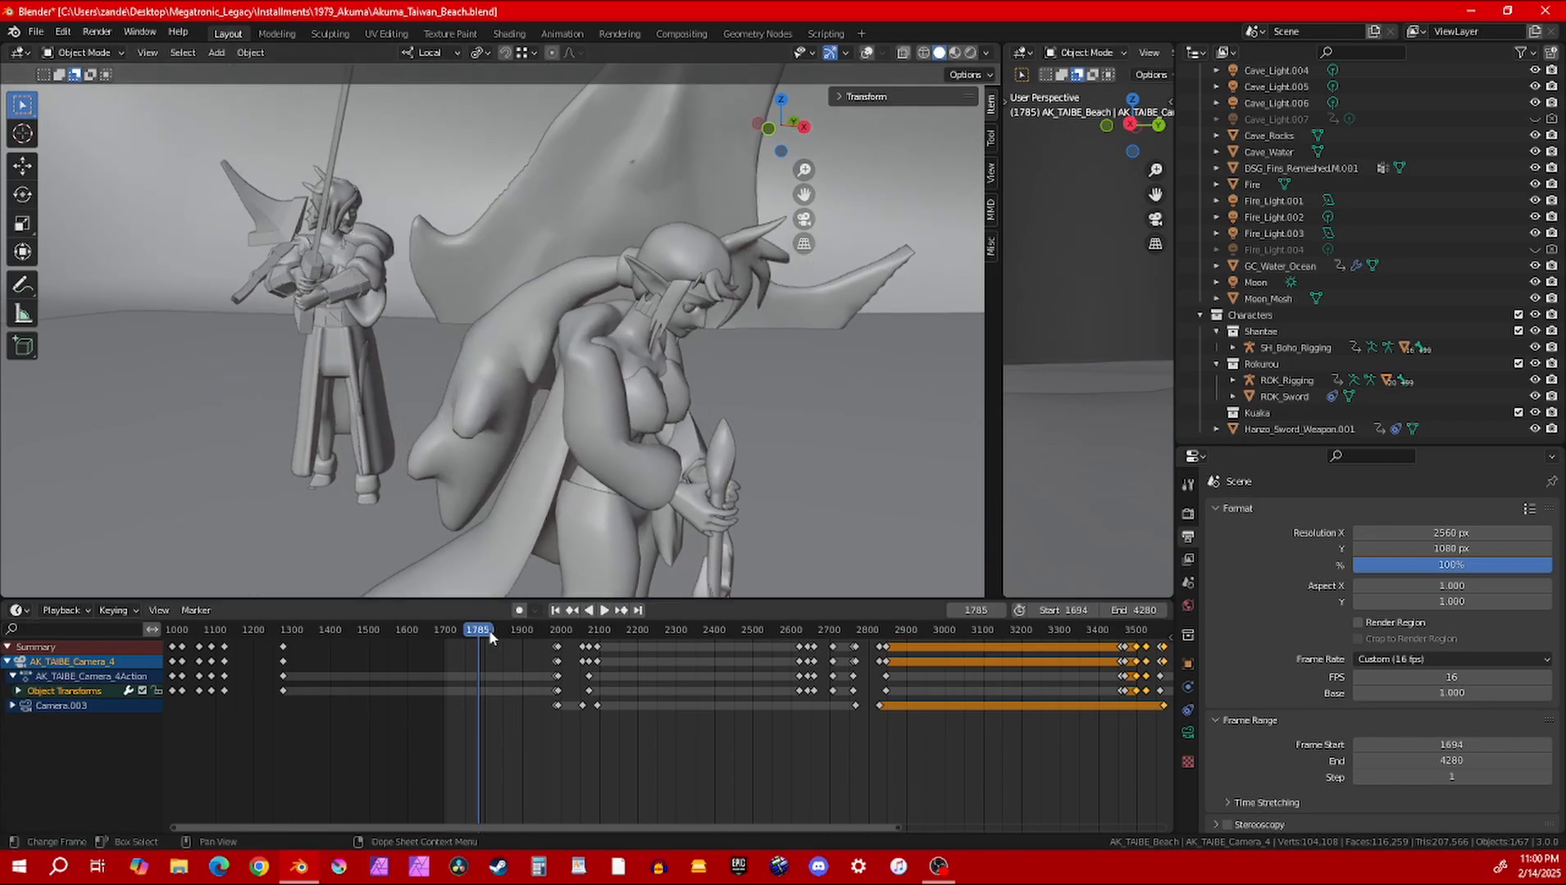
pyautogui.moveTo(489, 636)
pyautogui.mouseDown()
pyautogui.moveTo(461, 629)
pyautogui.moveTo(481, 629)
pyautogui.mouseUp()
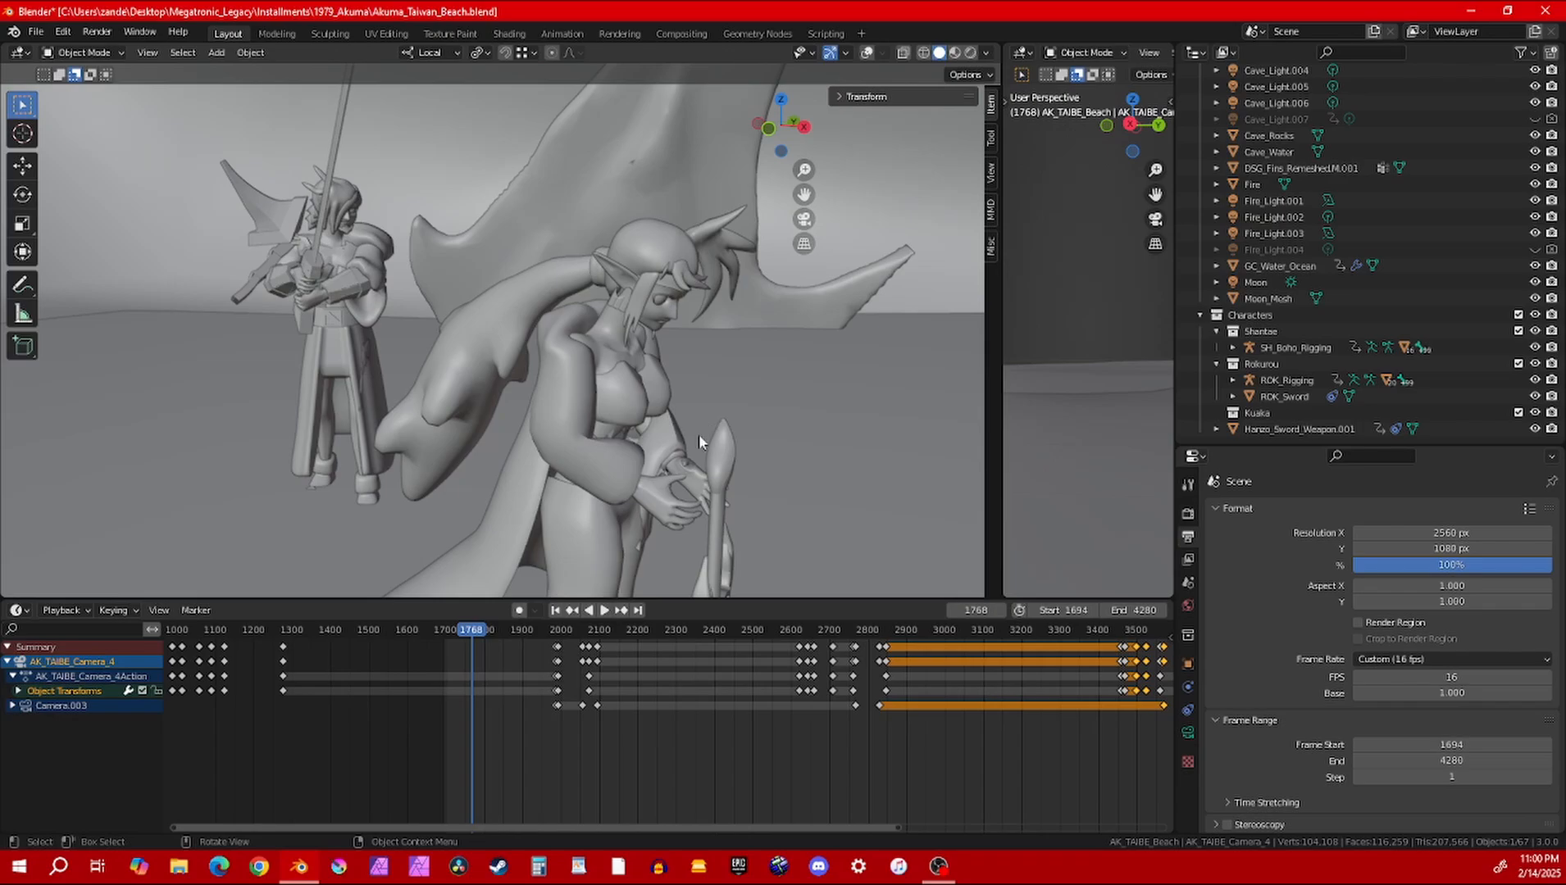
# Look through the scene camera and set the active scene camera to AK_TAIBE_Camera_3
pyautogui.press('KP_0')
pyautogui.scroll(-1, 674, 436)
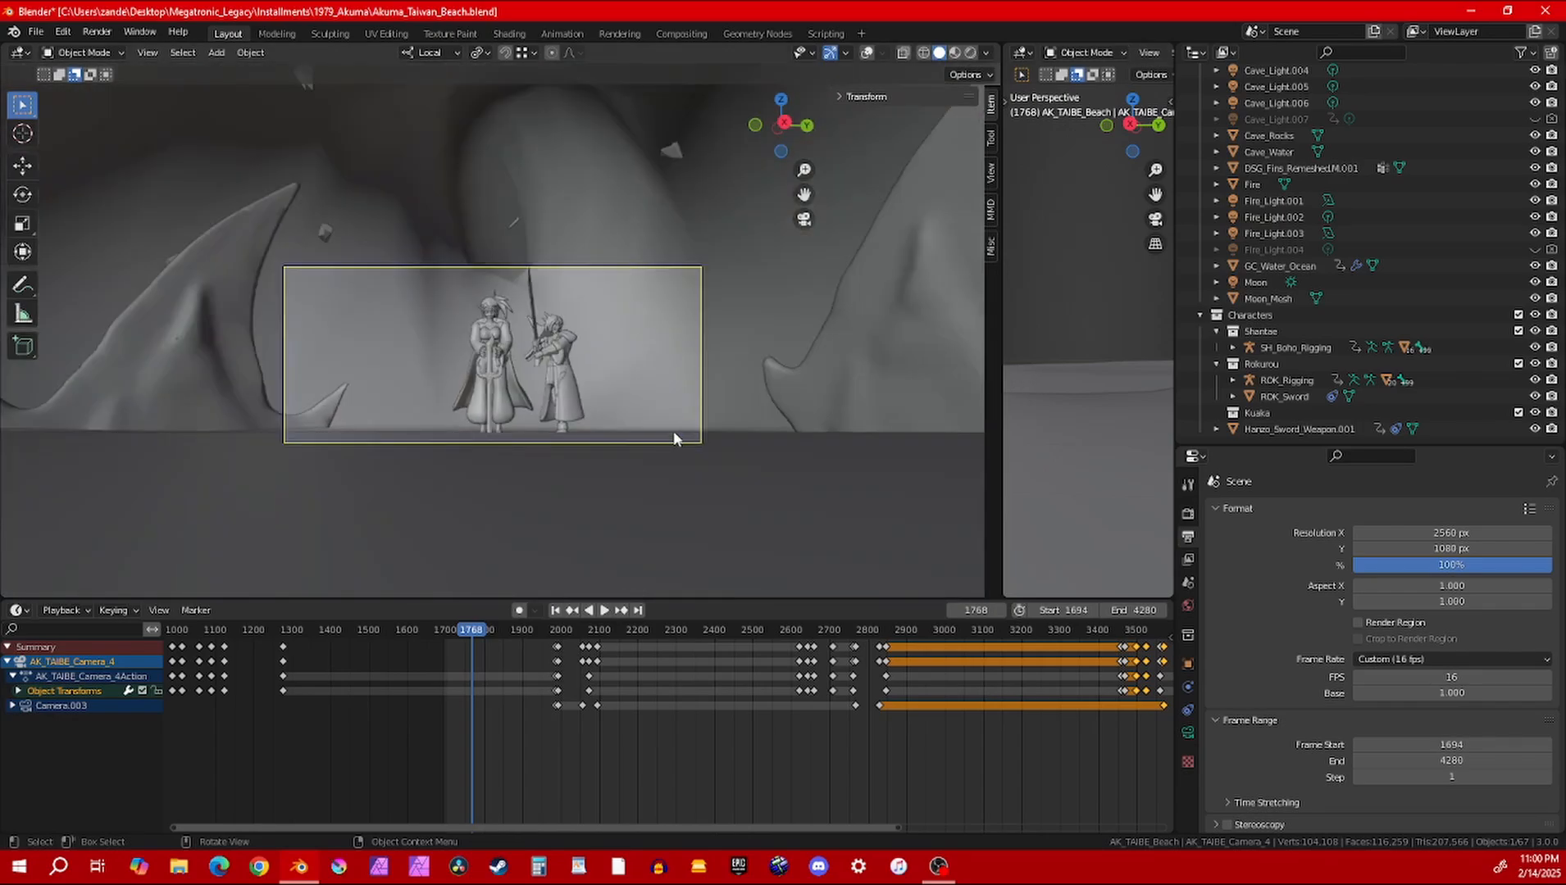
pyautogui.click(1188, 582)
pyautogui.click(1426, 533)
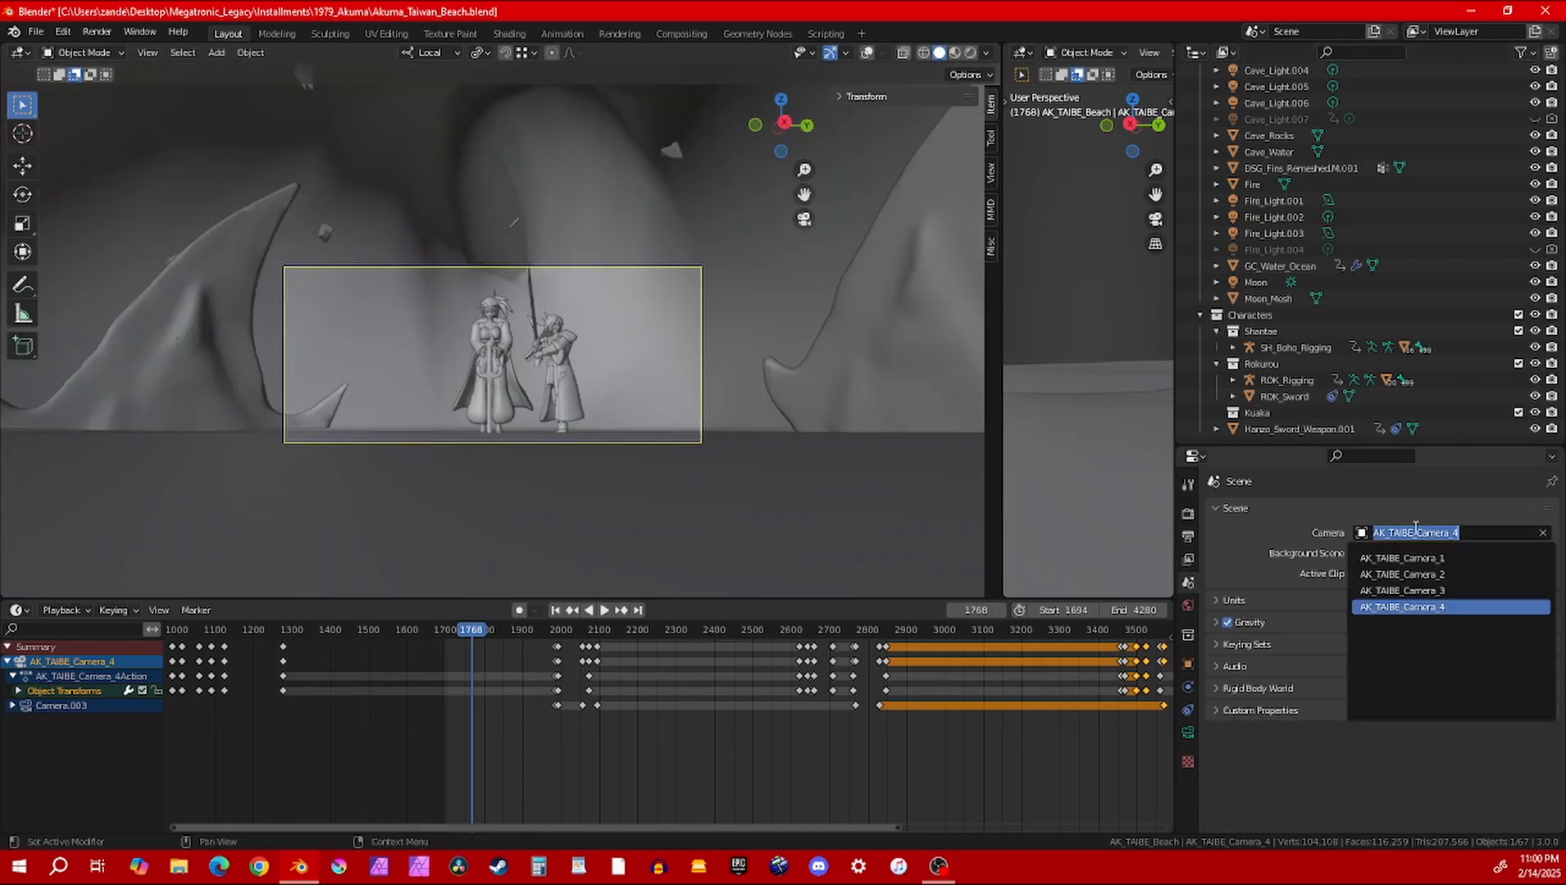
pyautogui.click(1425, 591)
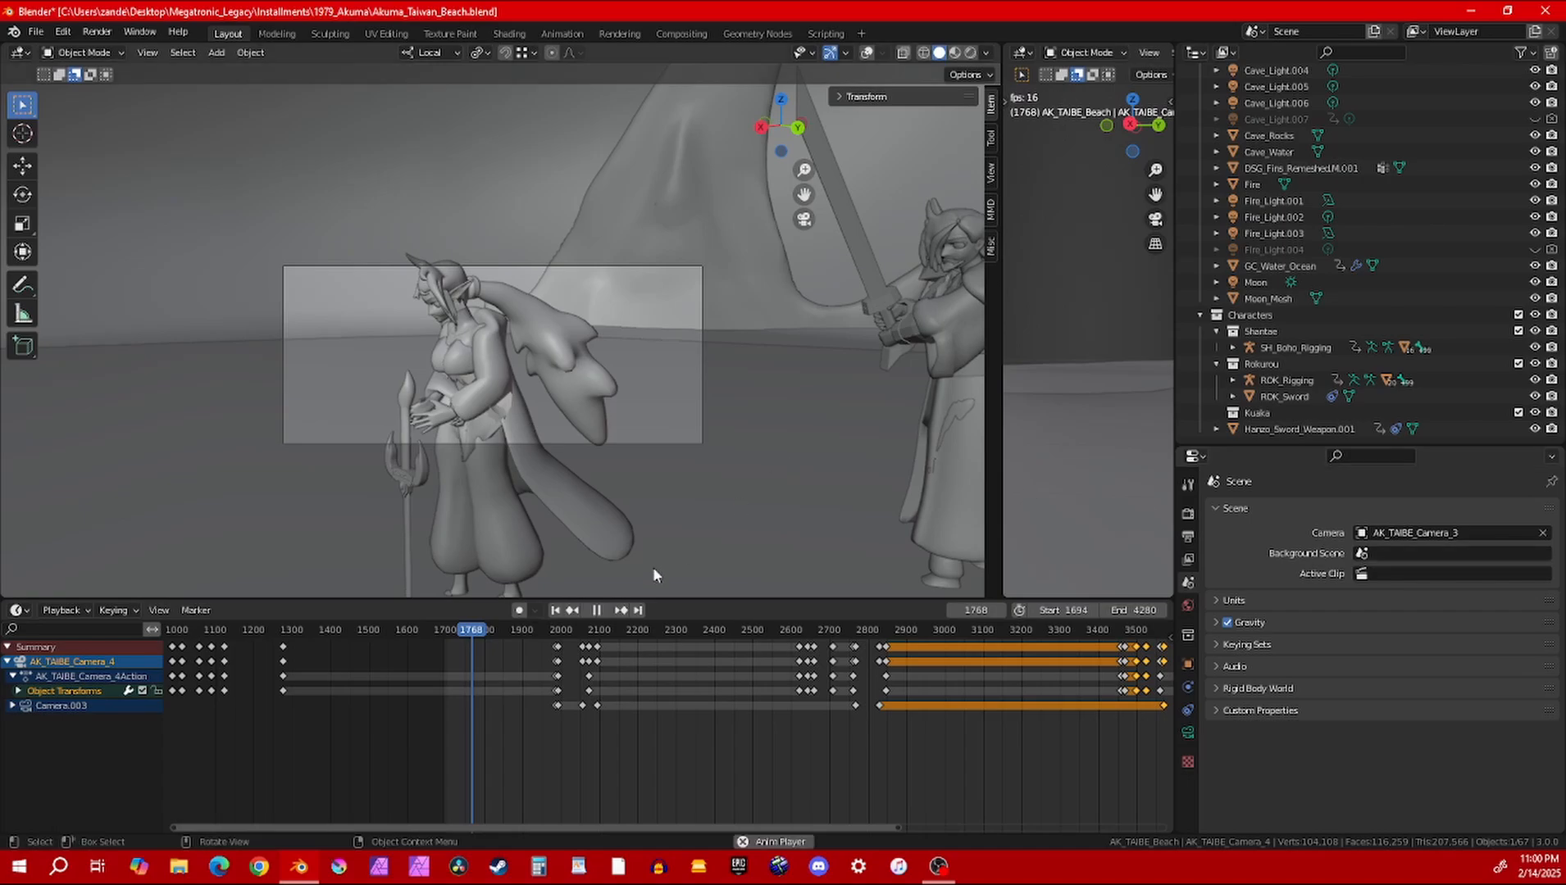
# Play back the shot through AK_TAIBE_Camera_3 from frame 1741
pyautogui.press('space')
pyautogui.click(455, 627)
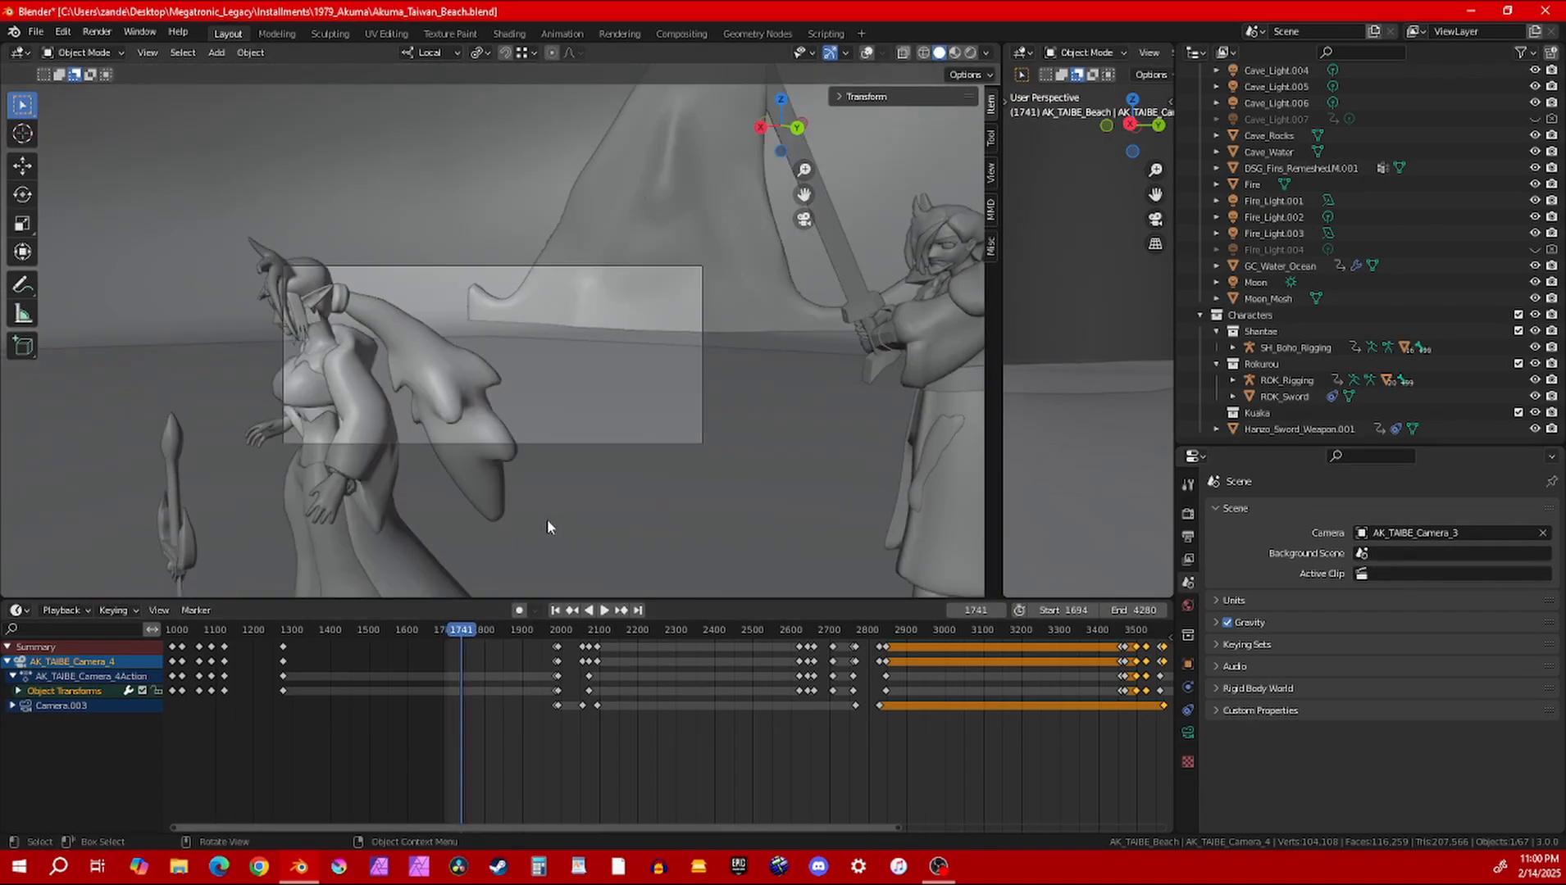
pyautogui.press('space')
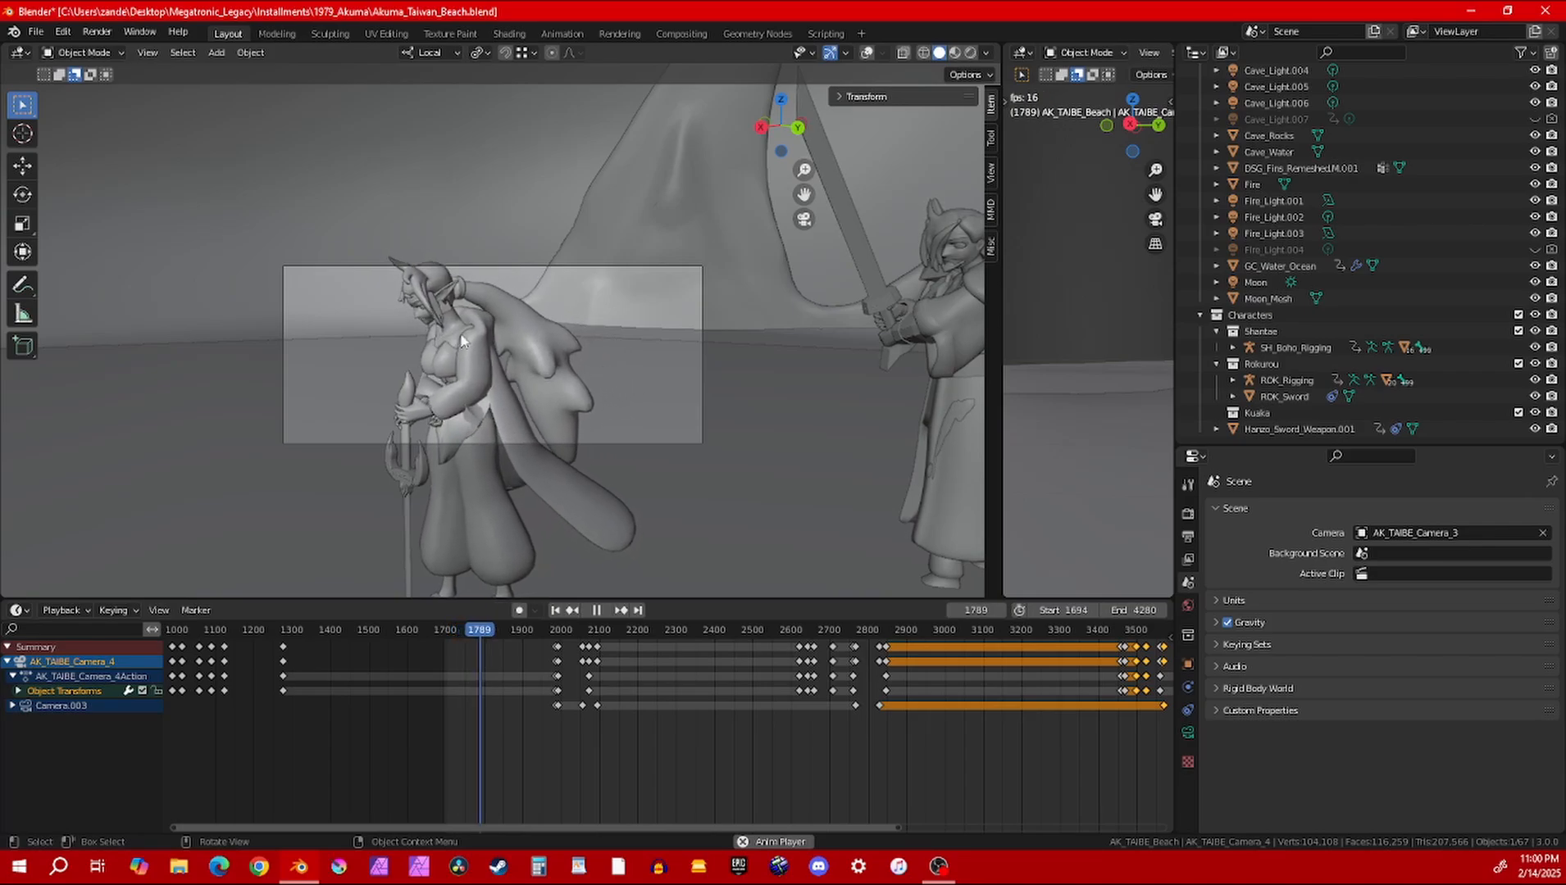
# Set the scene camera to AK_TAIBE_Camera_2 and preview its shot around frame 1730
pyautogui.click(1421, 533)
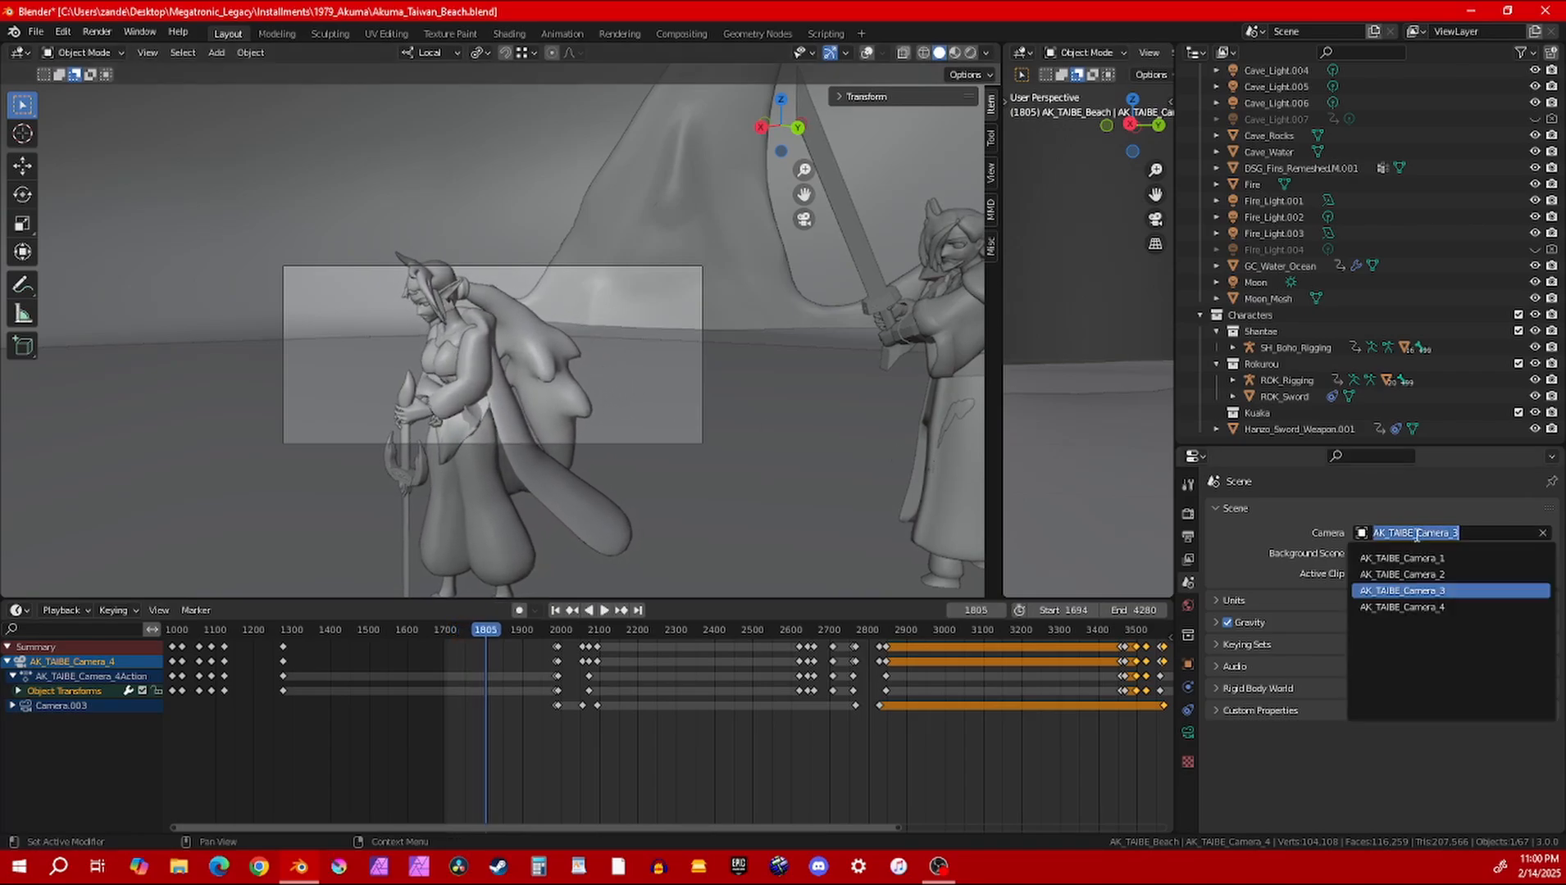
pyautogui.click(1410, 579)
pyautogui.moveTo(475, 632); pyautogui.dragTo(454, 629)
pyautogui.press('space')
pyautogui.press('space')
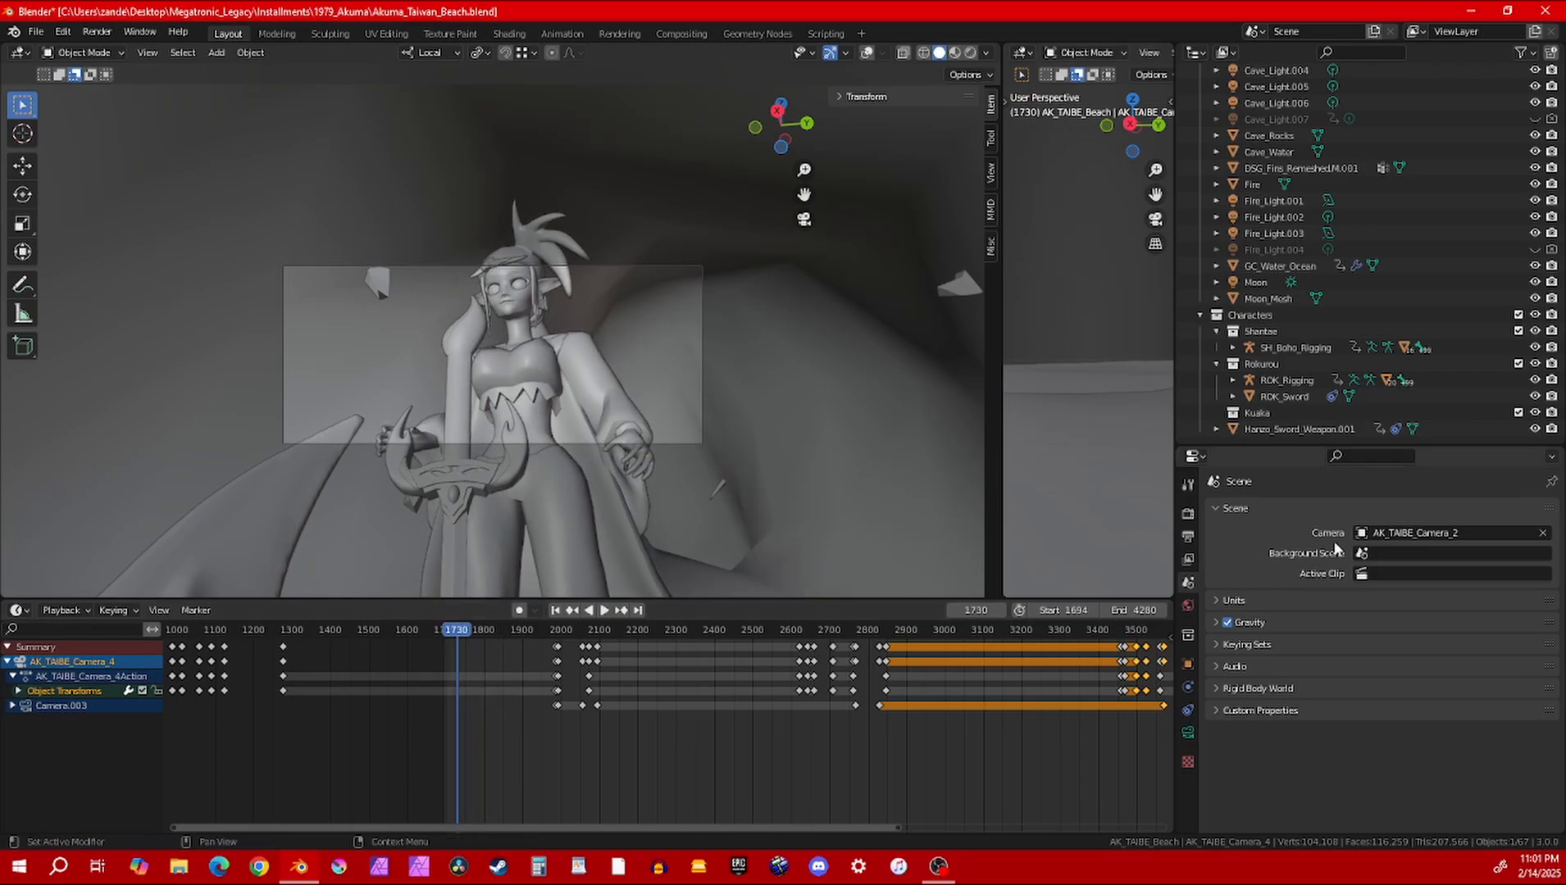
# Check the view from AK_TAIBE_Camera_1 and play the shot through AK_TAIBE_Camera_4 from frame 1730
pyautogui.click(1418, 533)
pyautogui.click(1404, 550)
pyautogui.click(1404, 533)
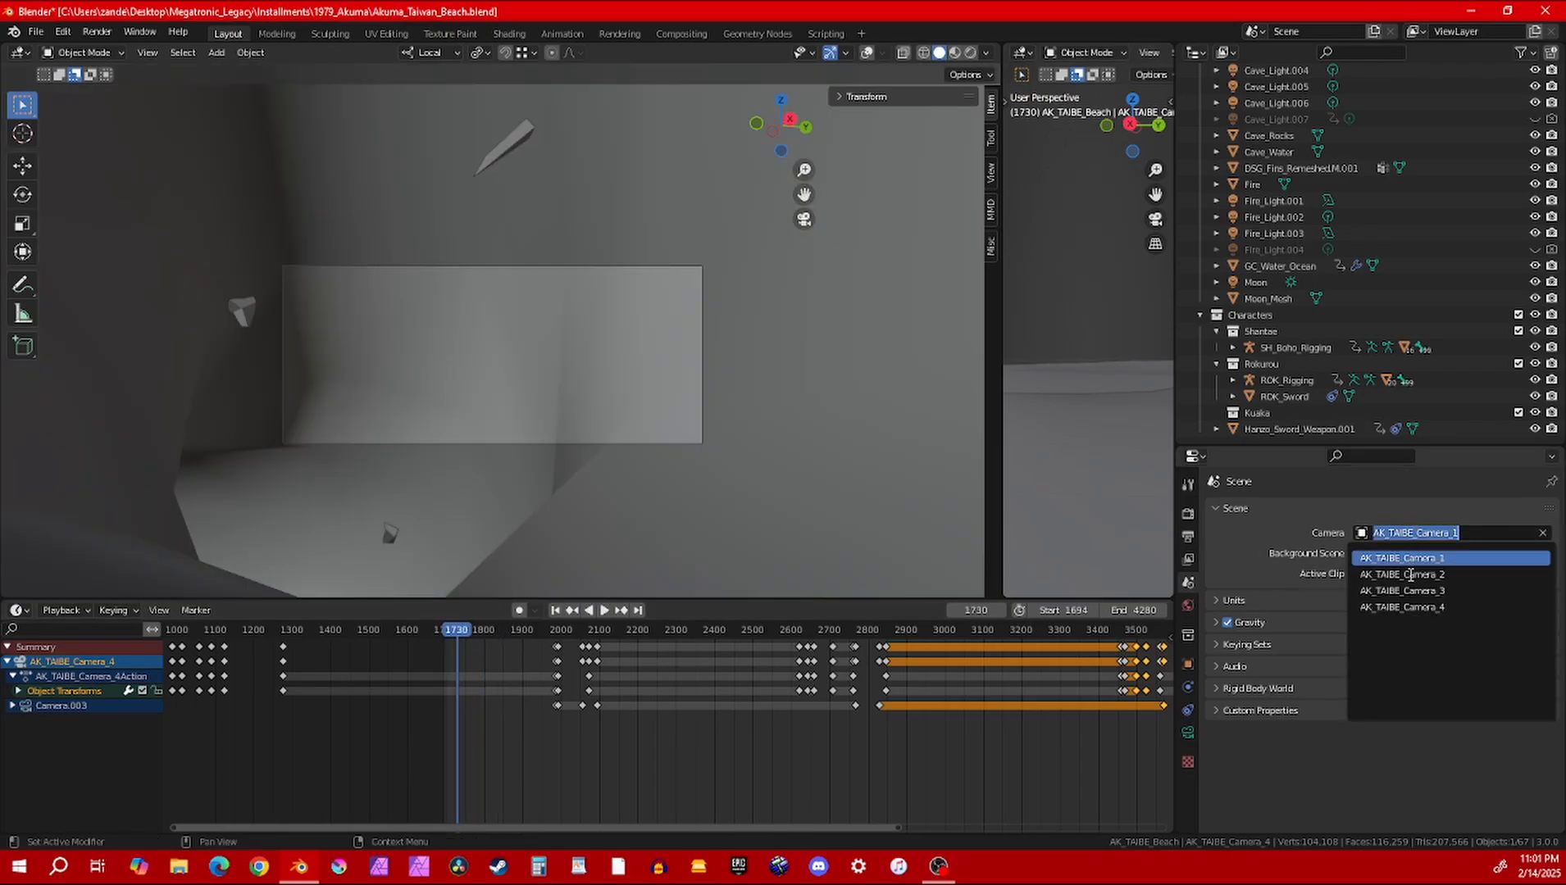
pyautogui.click(1404, 604)
pyautogui.press('space')
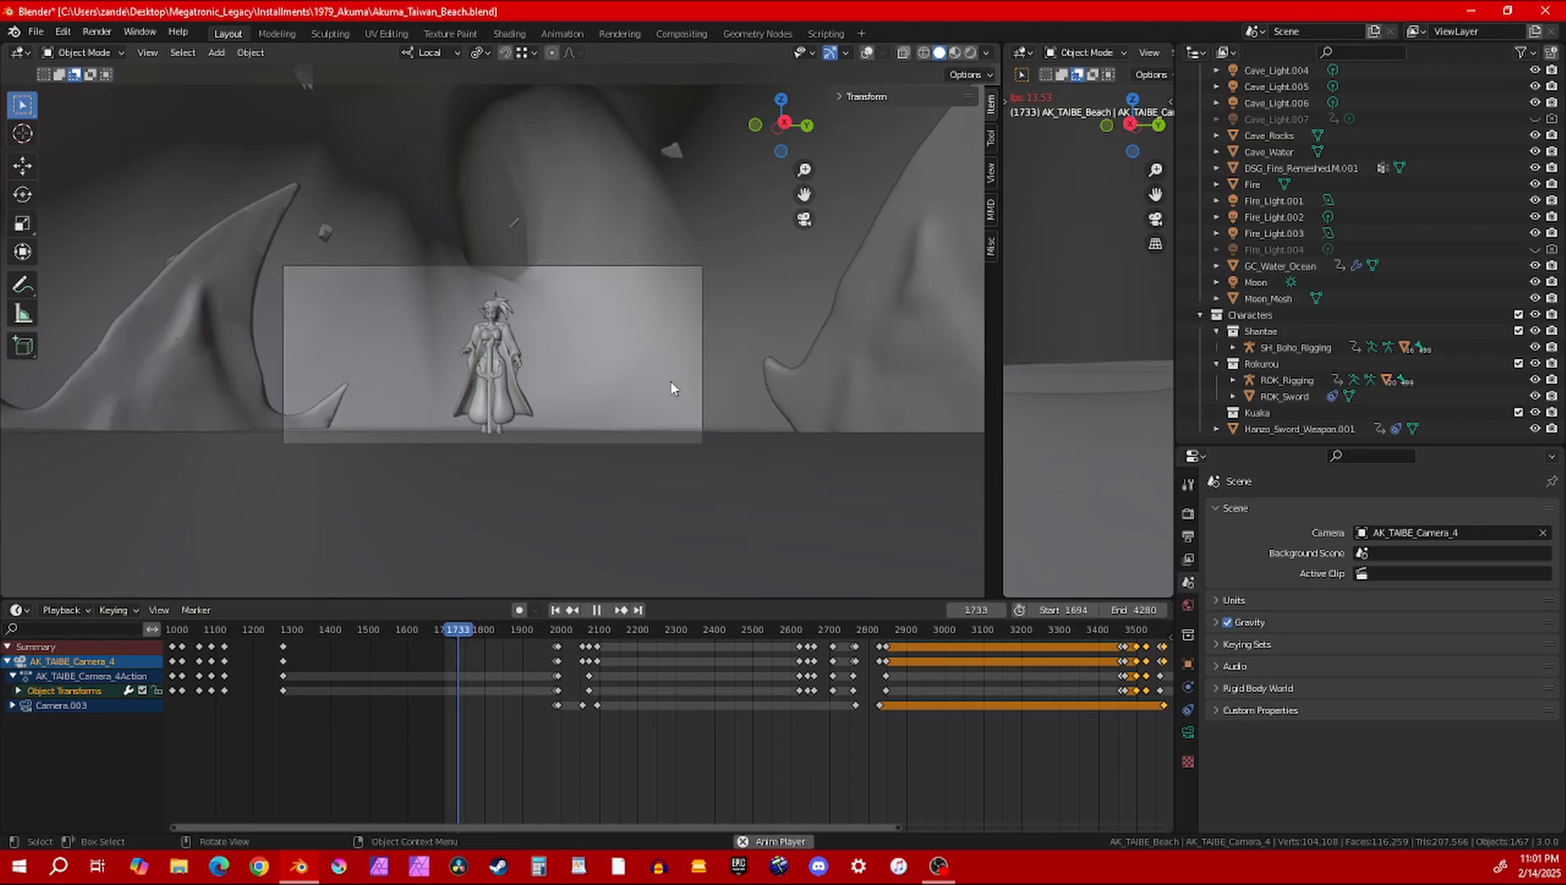
pyautogui.press('space')
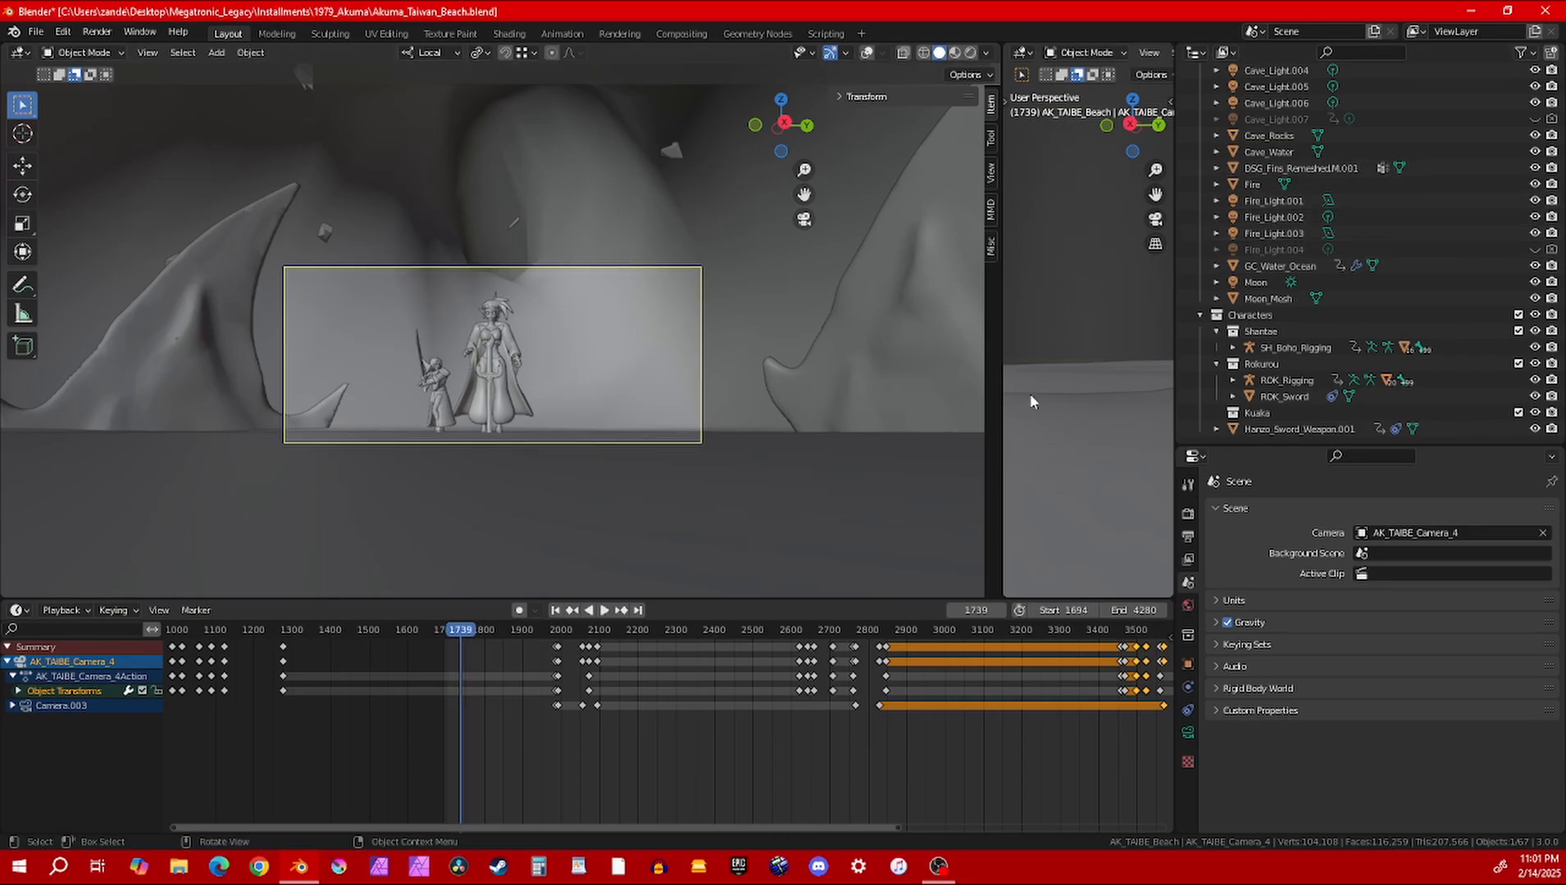
# Select AK_TAIBE_Camera_3 to show its keyframes and make it the scene camera
pyautogui.scroll(8, 1345, 139)
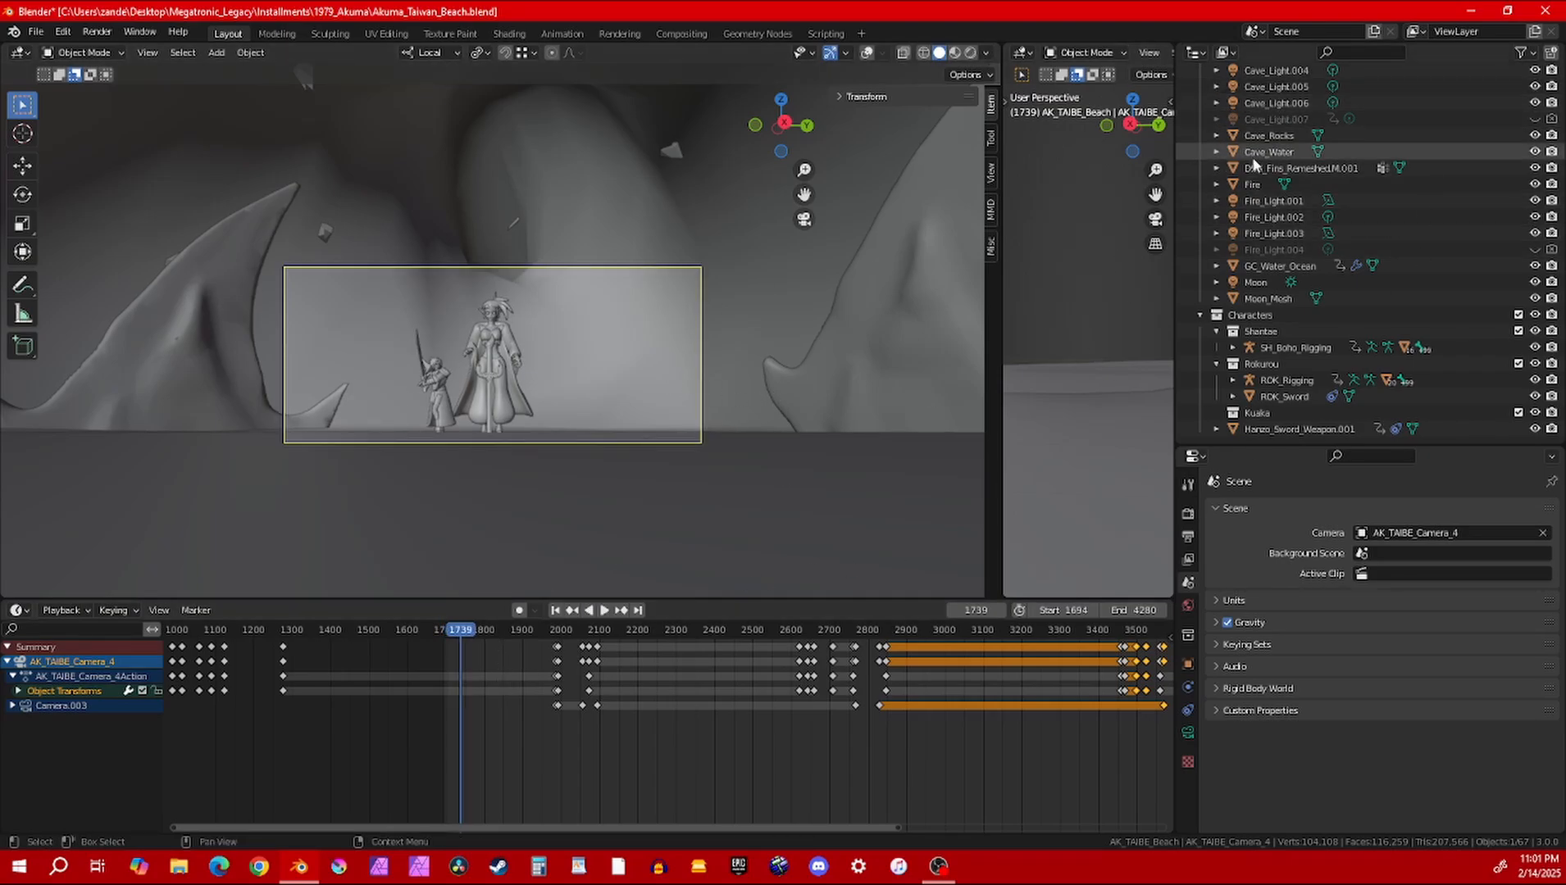
pyautogui.click(1304, 139)
pyautogui.click(1308, 153)
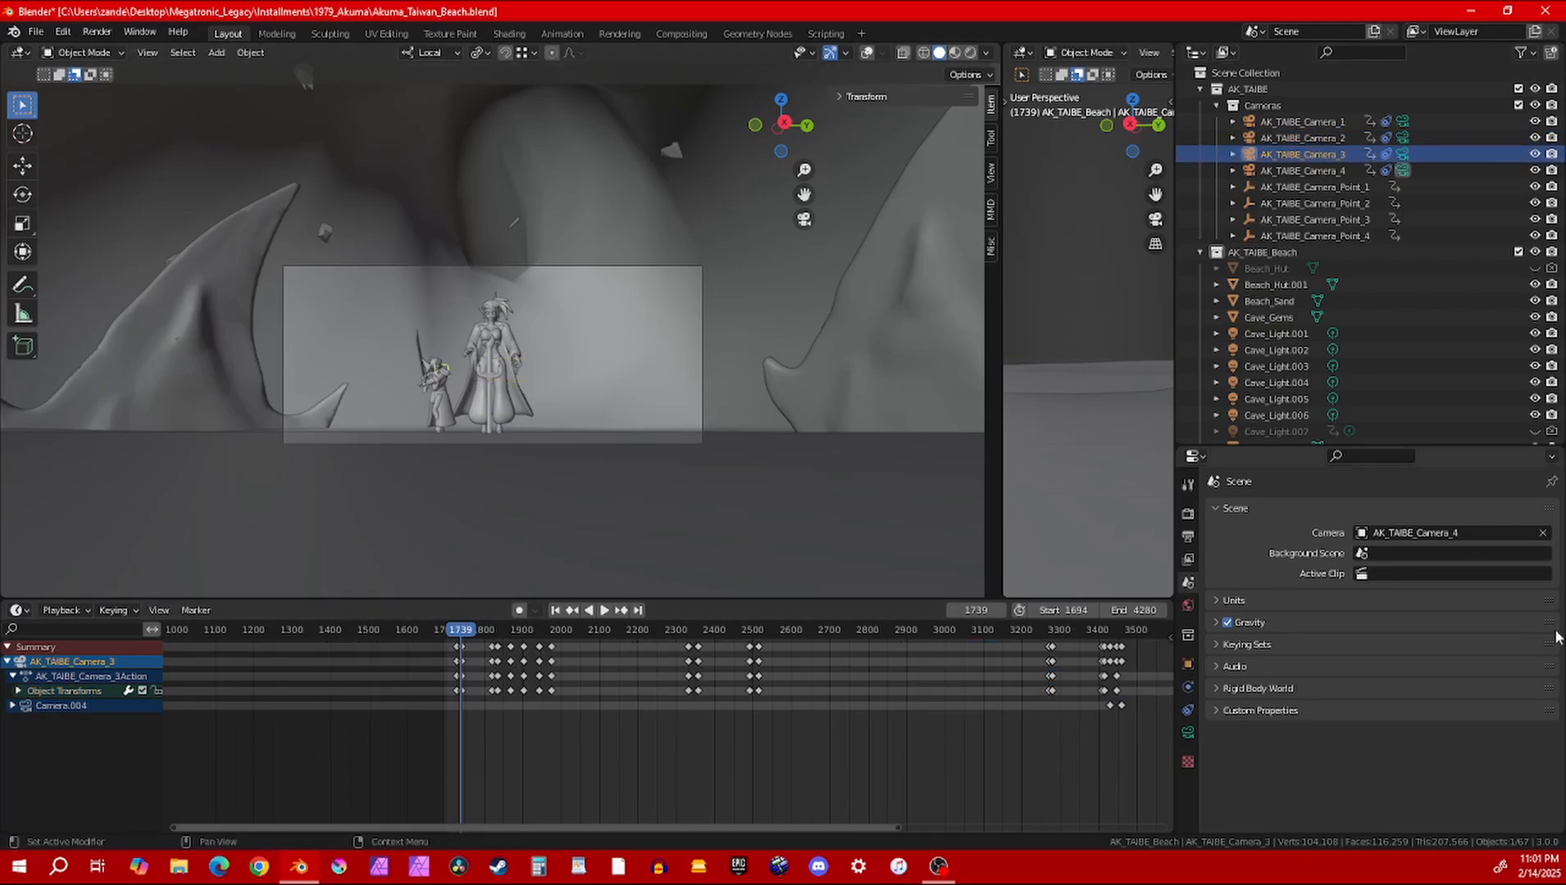
pyautogui.click(1451, 533)
pyautogui.click(1443, 578)
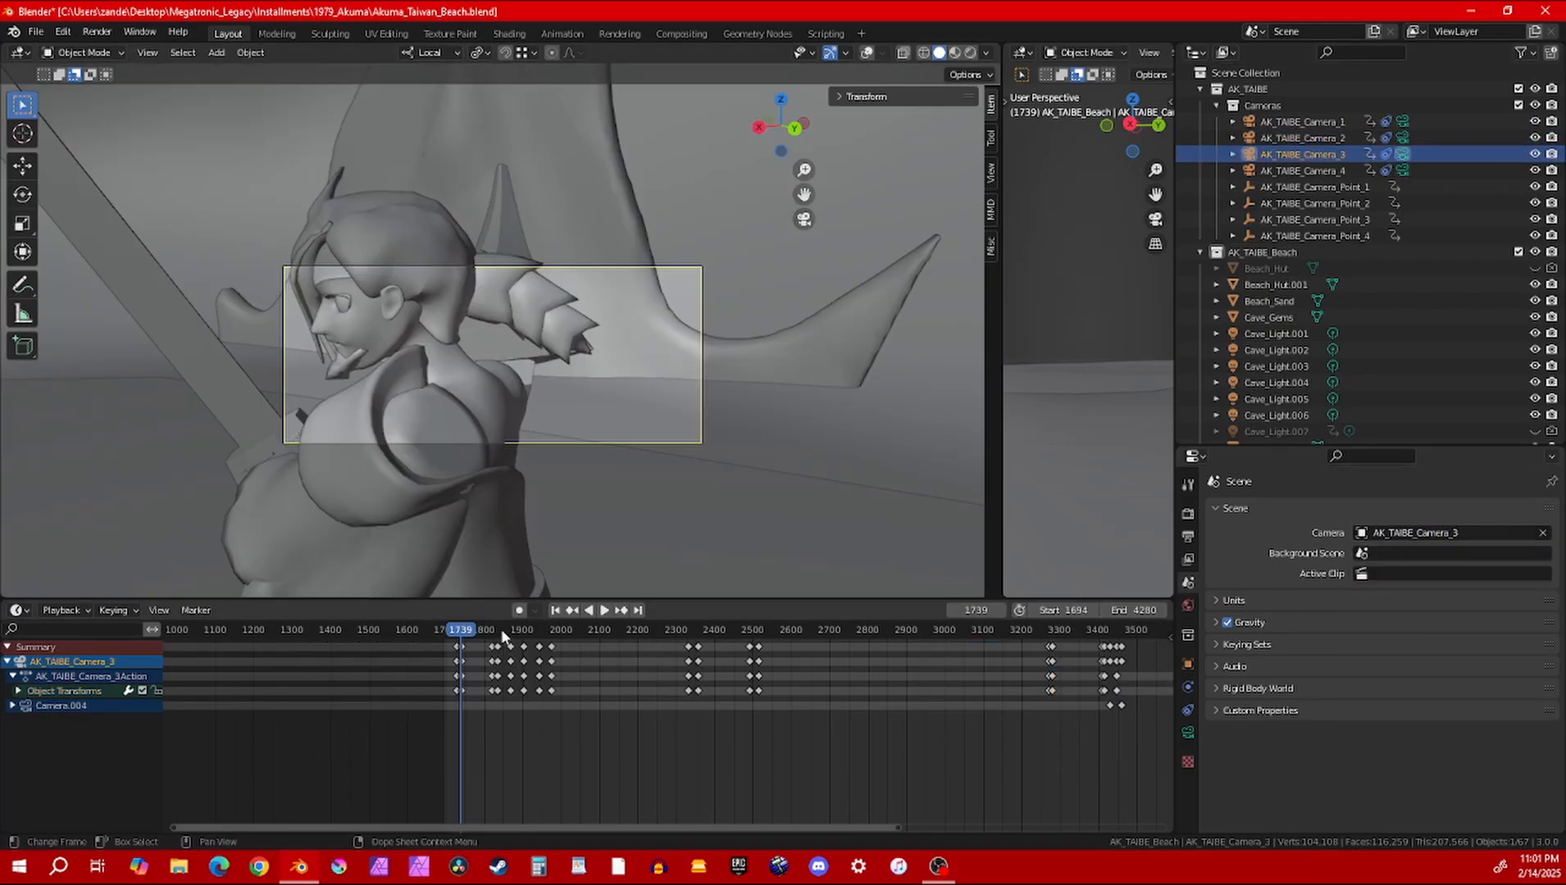
# Review the AK_TAIBE_Camera_3 shot by playing it from frame 1753 to frame 1982
pyautogui.moveTo(503, 635); pyautogui.dragTo(470, 632)
pyautogui.press('space')
pyautogui.press('space')
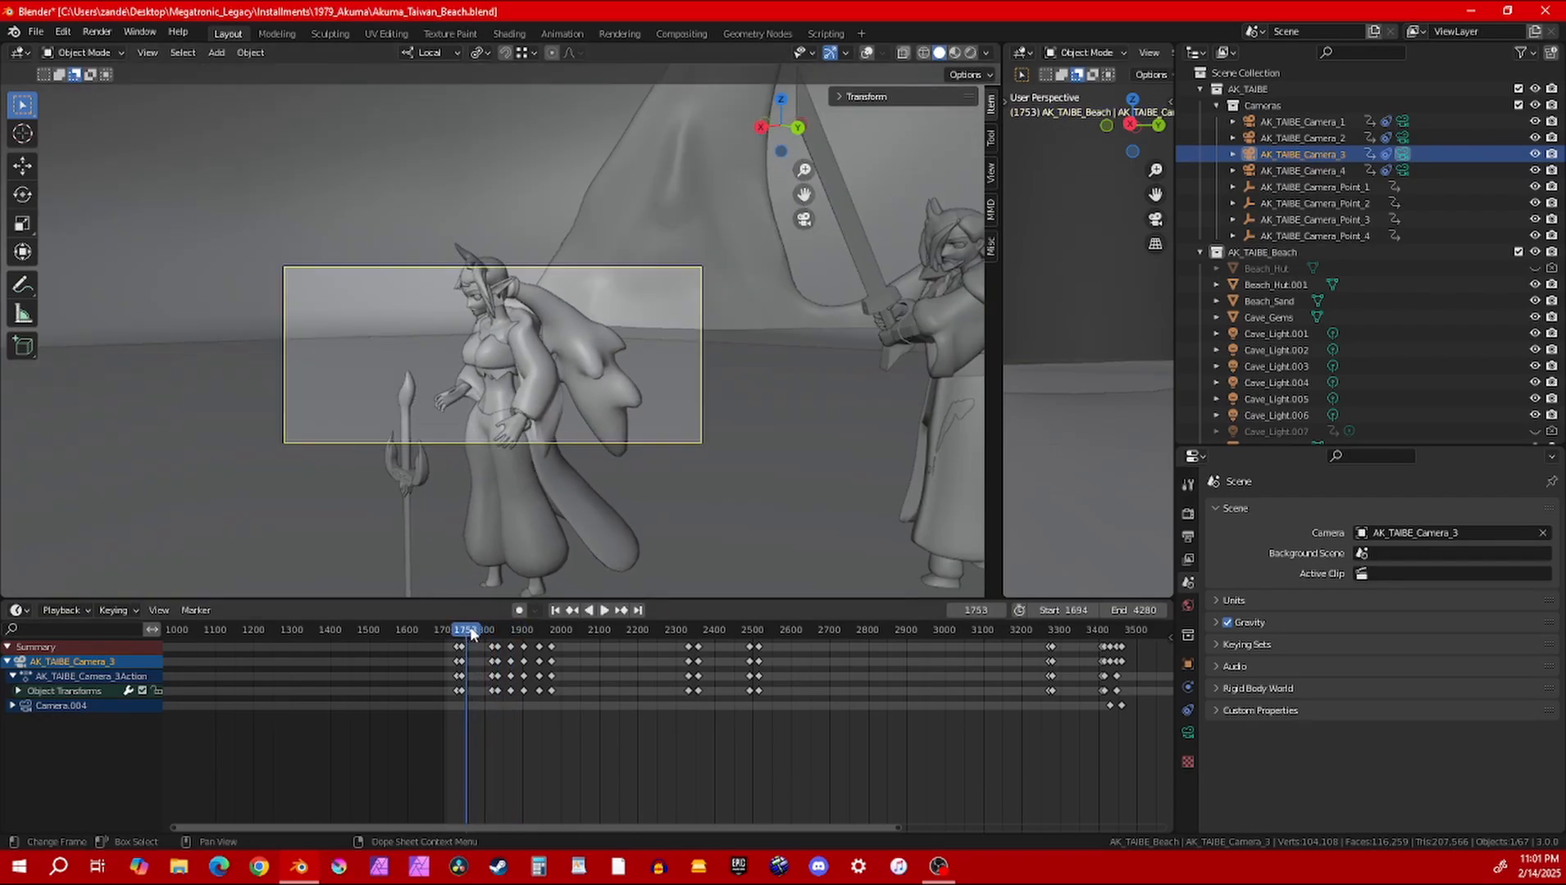
pyautogui.press('space')
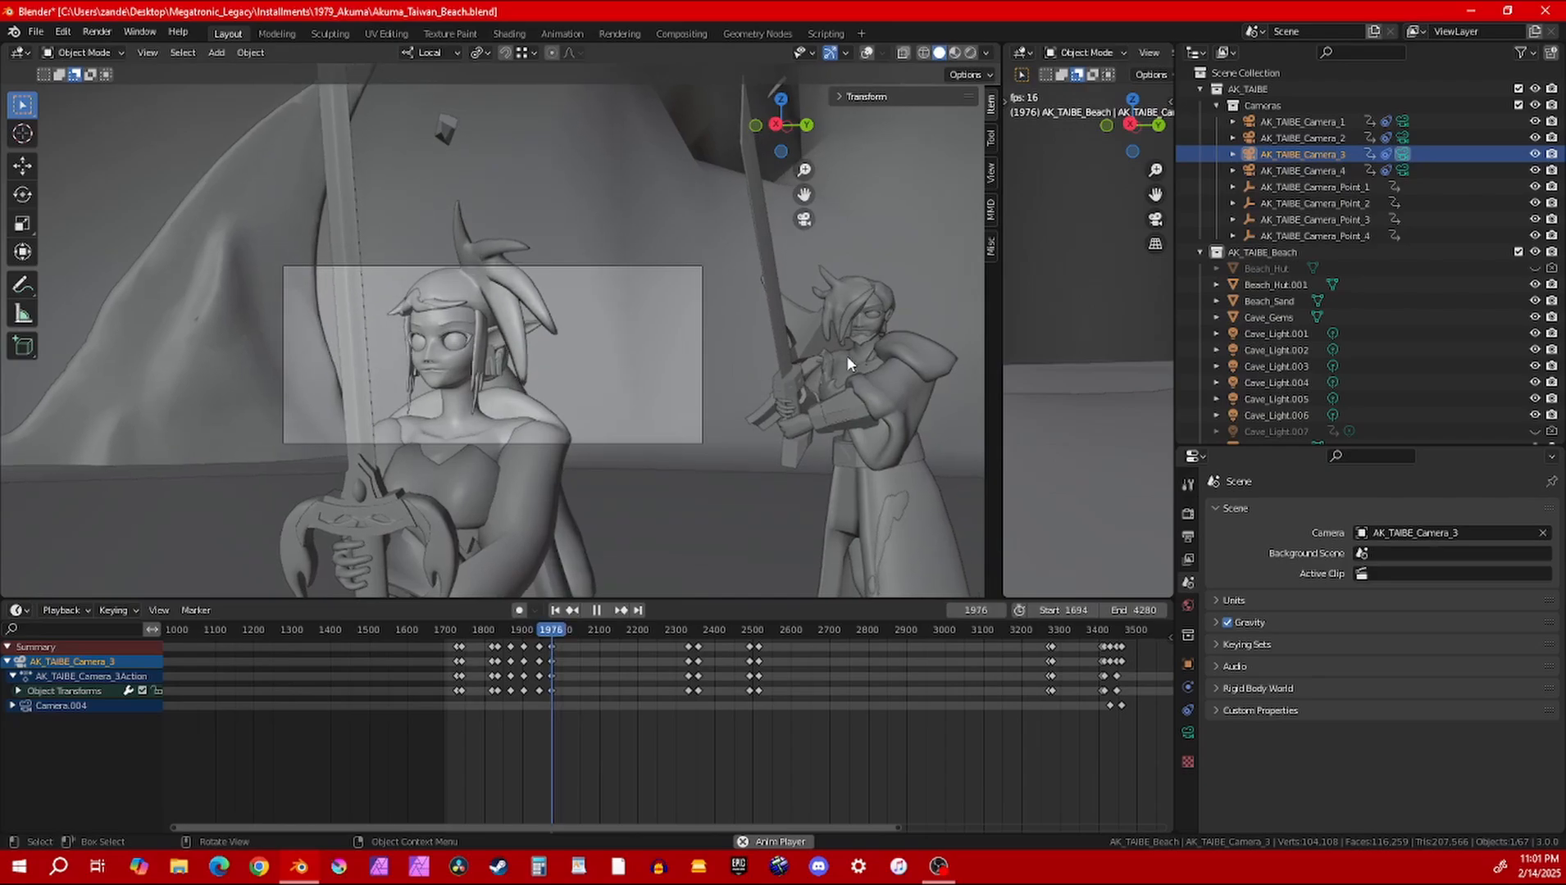
pyautogui.press('space')
# Set the scene camera to AK_TAIBE_Camera_4 and play the animation from frame 1982
pyautogui.click(1434, 537)
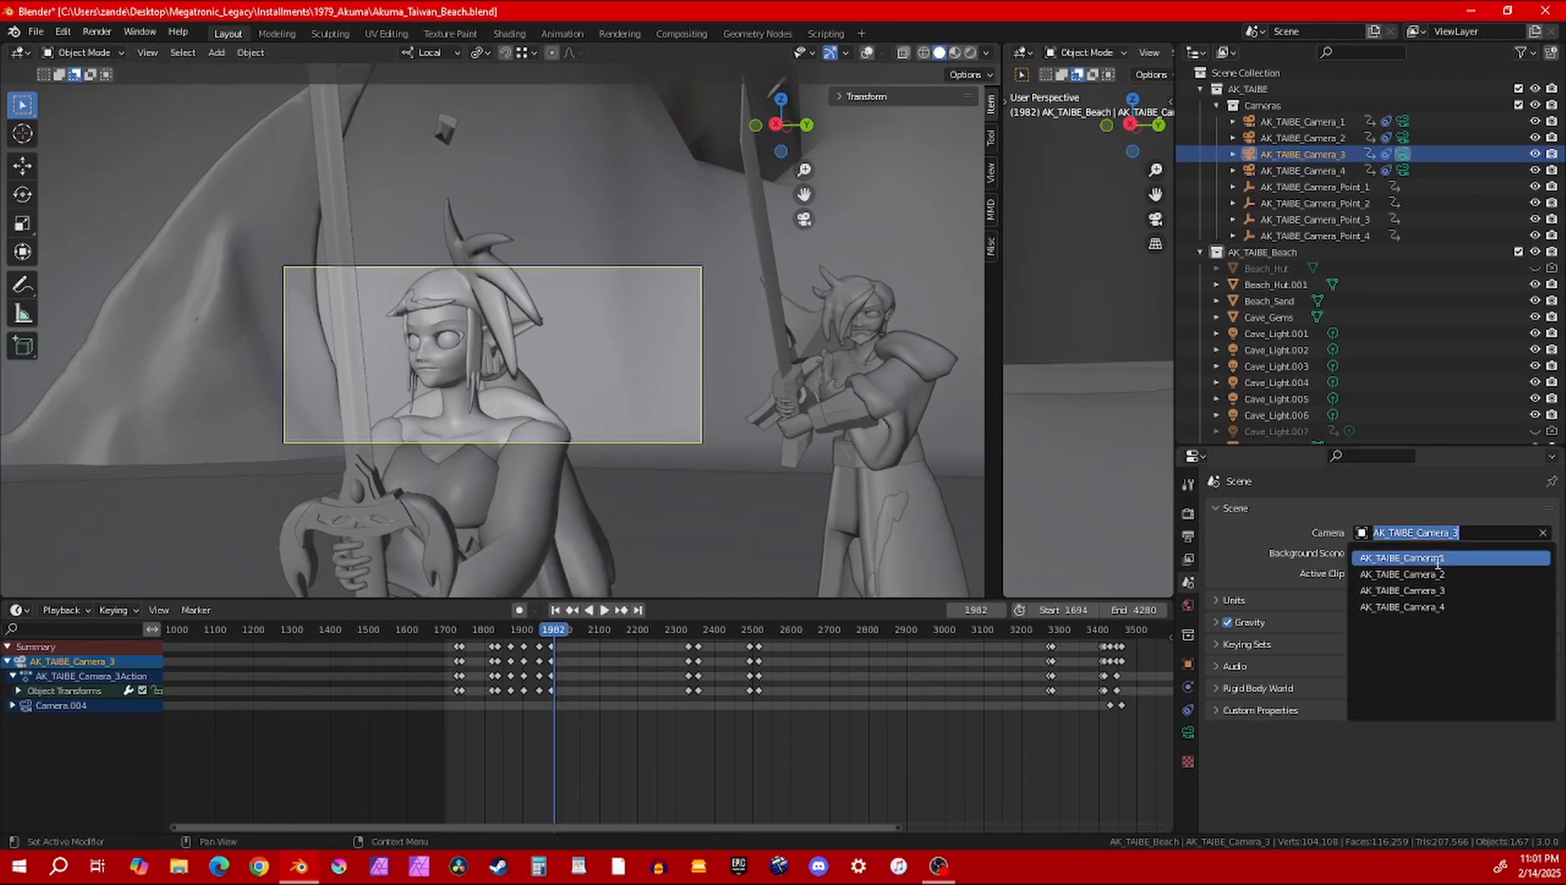
pyautogui.click(1443, 609)
pyautogui.press('space')
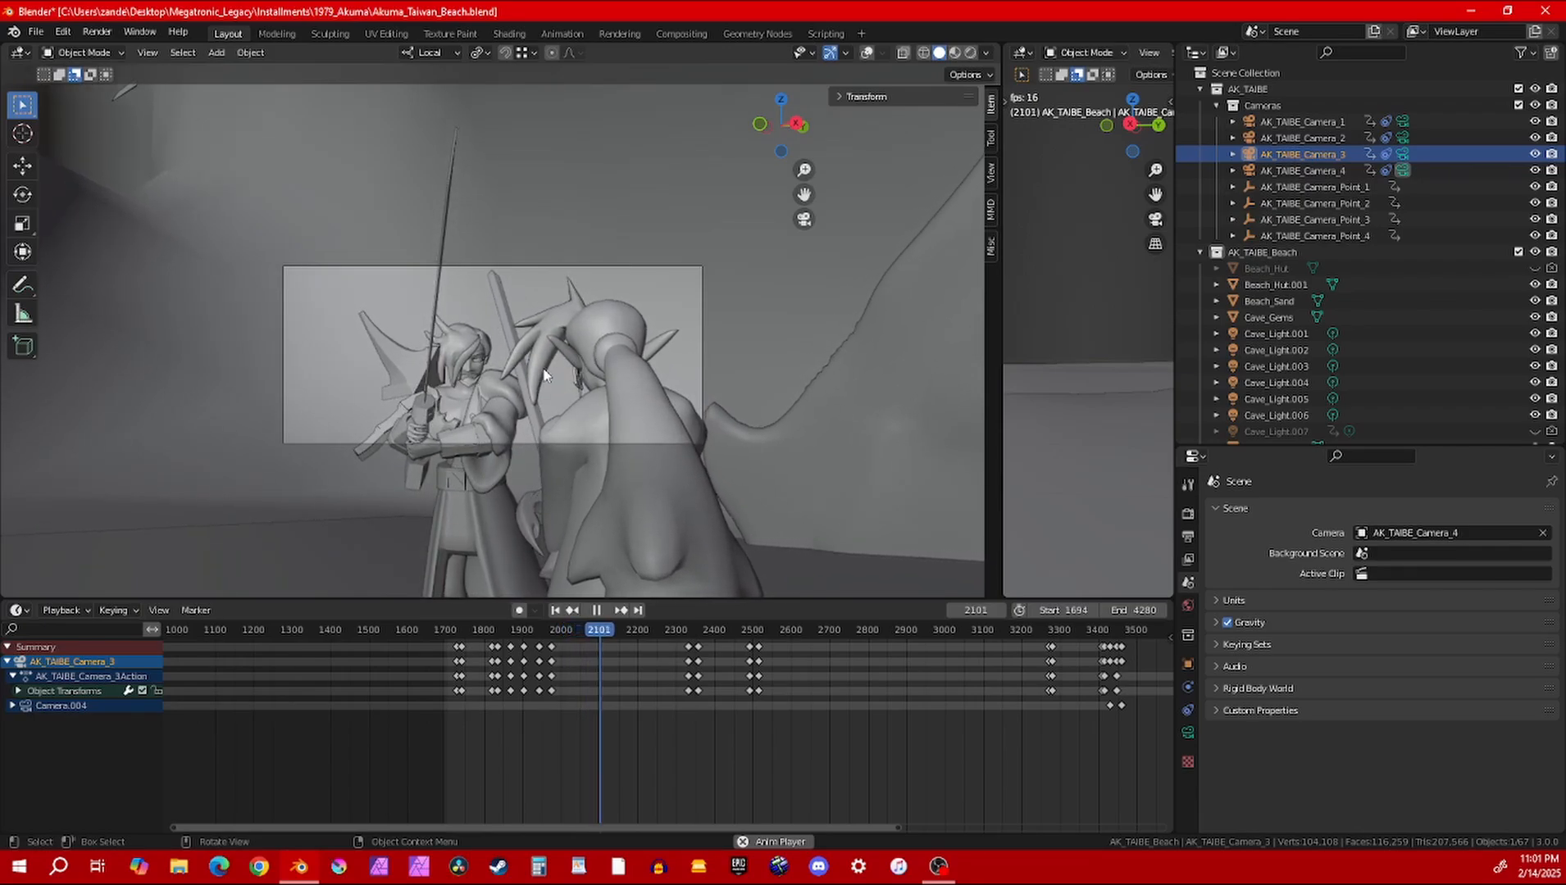
# Set the scene camera to AK_TAIBE_Camera_1, review its shot up to frame 2315, and return to frame 2179
pyautogui.click(1394, 533)
pyautogui.click(1410, 565)
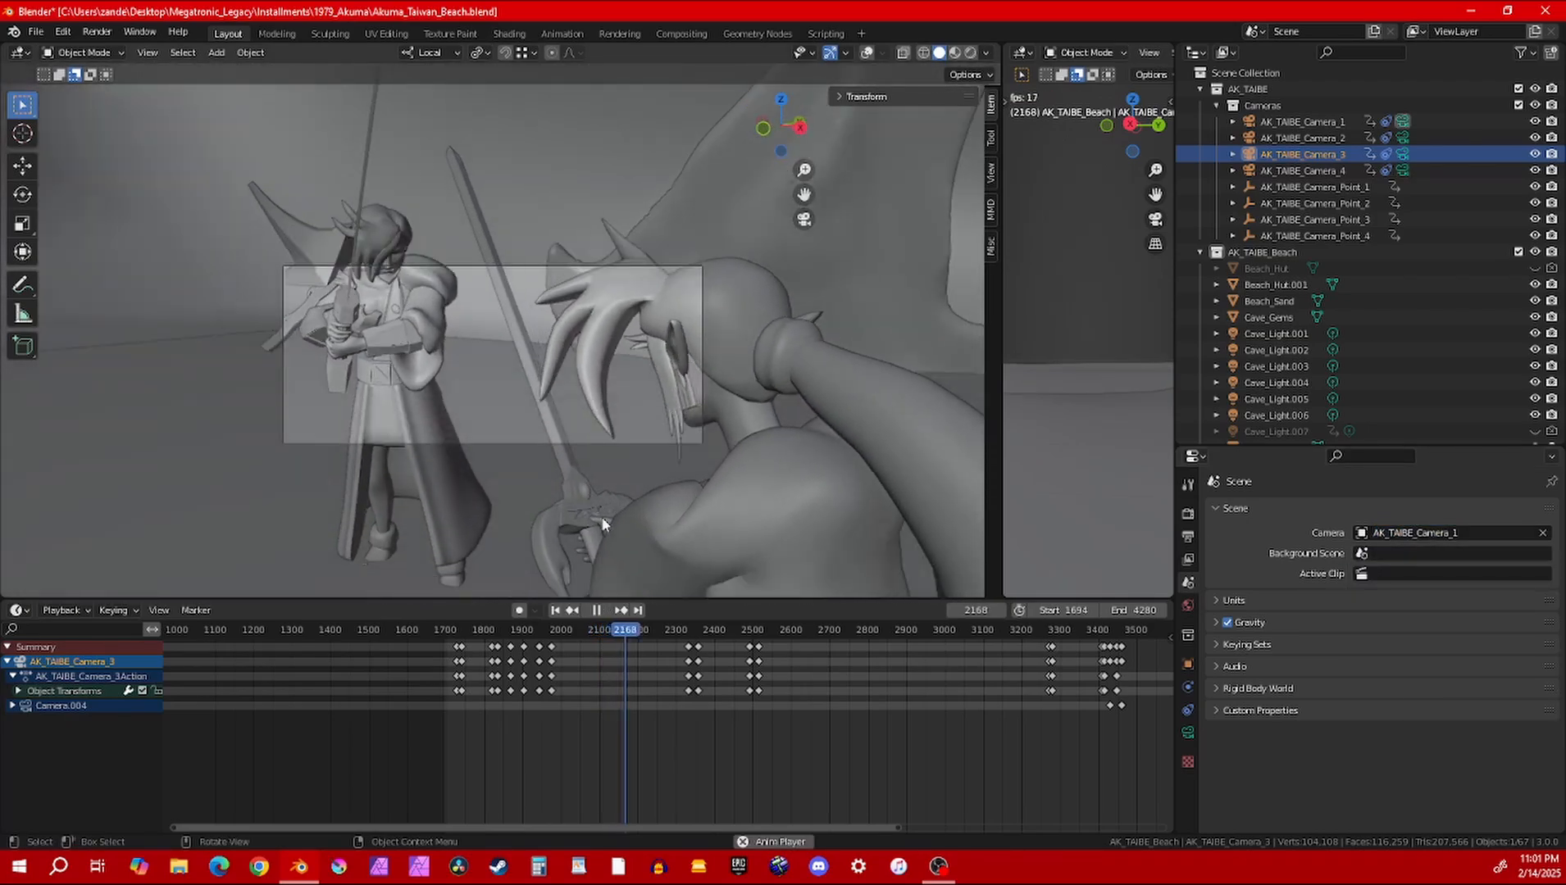
pyautogui.press('space')
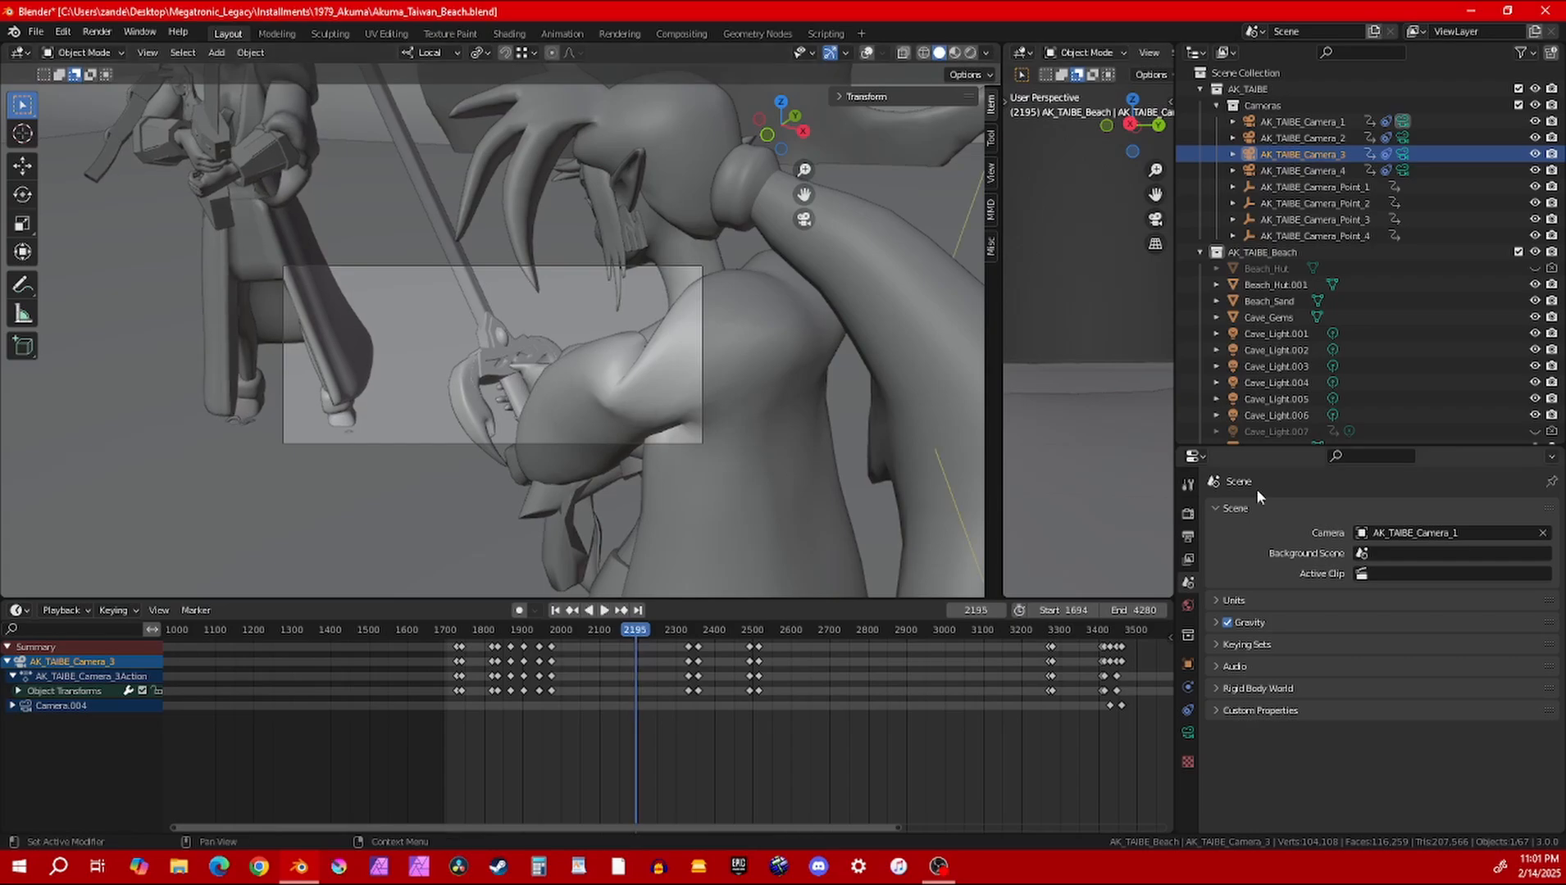
pyautogui.press('space')
pyautogui.click(683, 630)
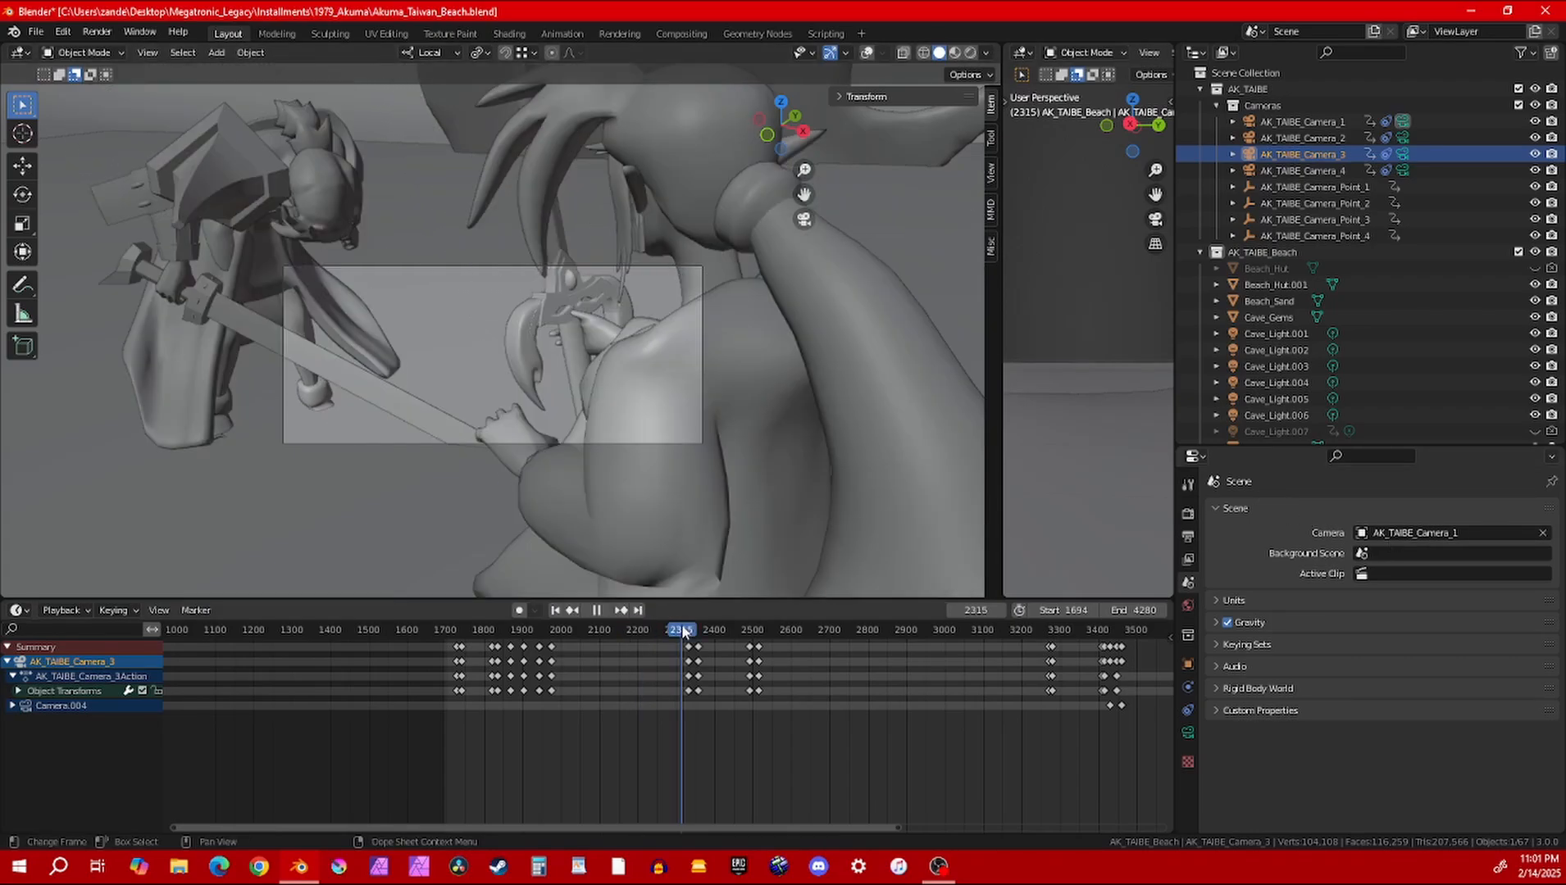
pyautogui.moveTo(672, 630); pyautogui.dragTo(629, 630)
# Set the scene camera to AK_TAIBE_Camera_2 and play its shot from frame 2179 to frame 2254
pyautogui.click(1419, 533)
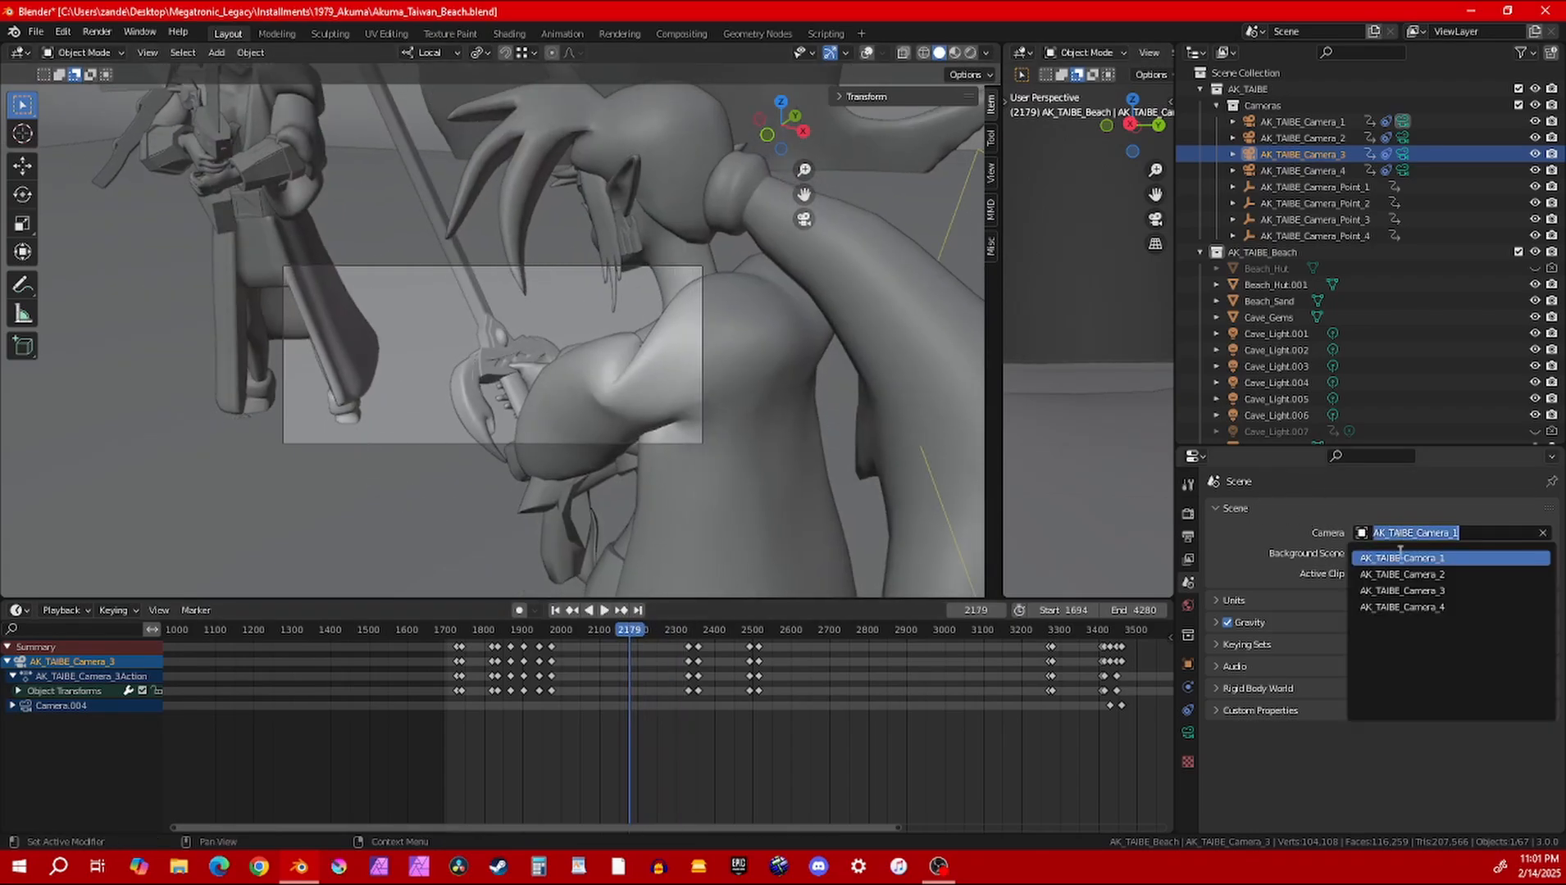
pyautogui.click(1398, 583)
pyautogui.press('space')
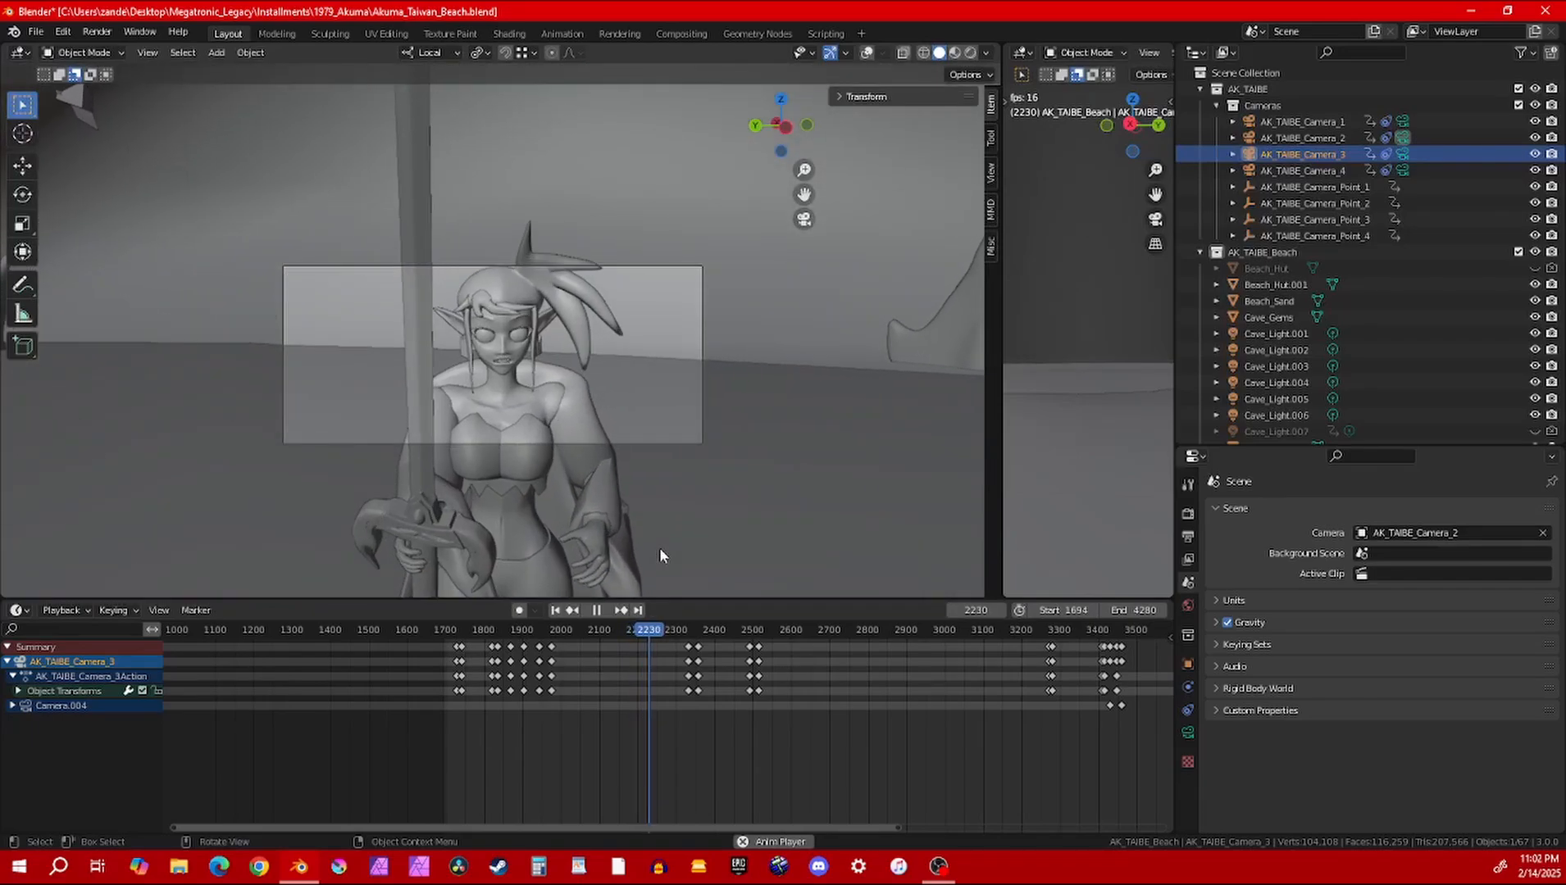
pyautogui.press('space')
# Make AK_TAIBE_Camera_1 the scene camera and move the playhead to frame 3618
pyautogui.keyDown('ctrl'); pyautogui.scroll(-10, 670, 675); pyautogui.keyUp('ctrl')
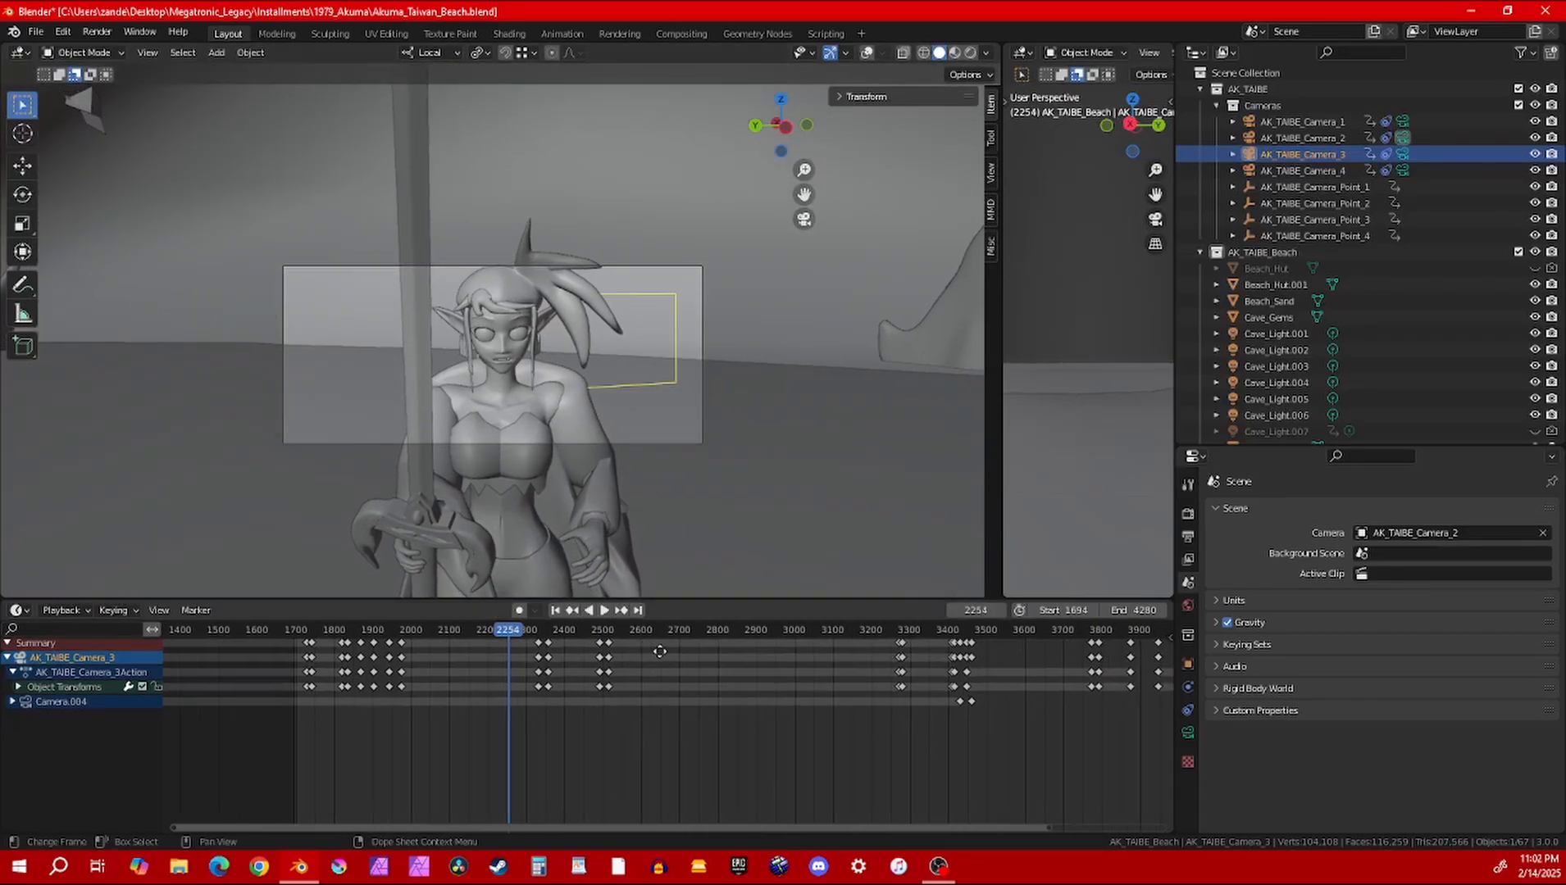
pyautogui.scroll(-3, 671, 676)
pyautogui.moveTo(700, 626)
pyautogui.mouseDown()
pyautogui.moveTo(641, 627)
pyautogui.moveTo(706, 648)
pyautogui.mouseUp()
pyautogui.click(1434, 532)
pyautogui.click(1406, 551)
pyautogui.press('Escape')
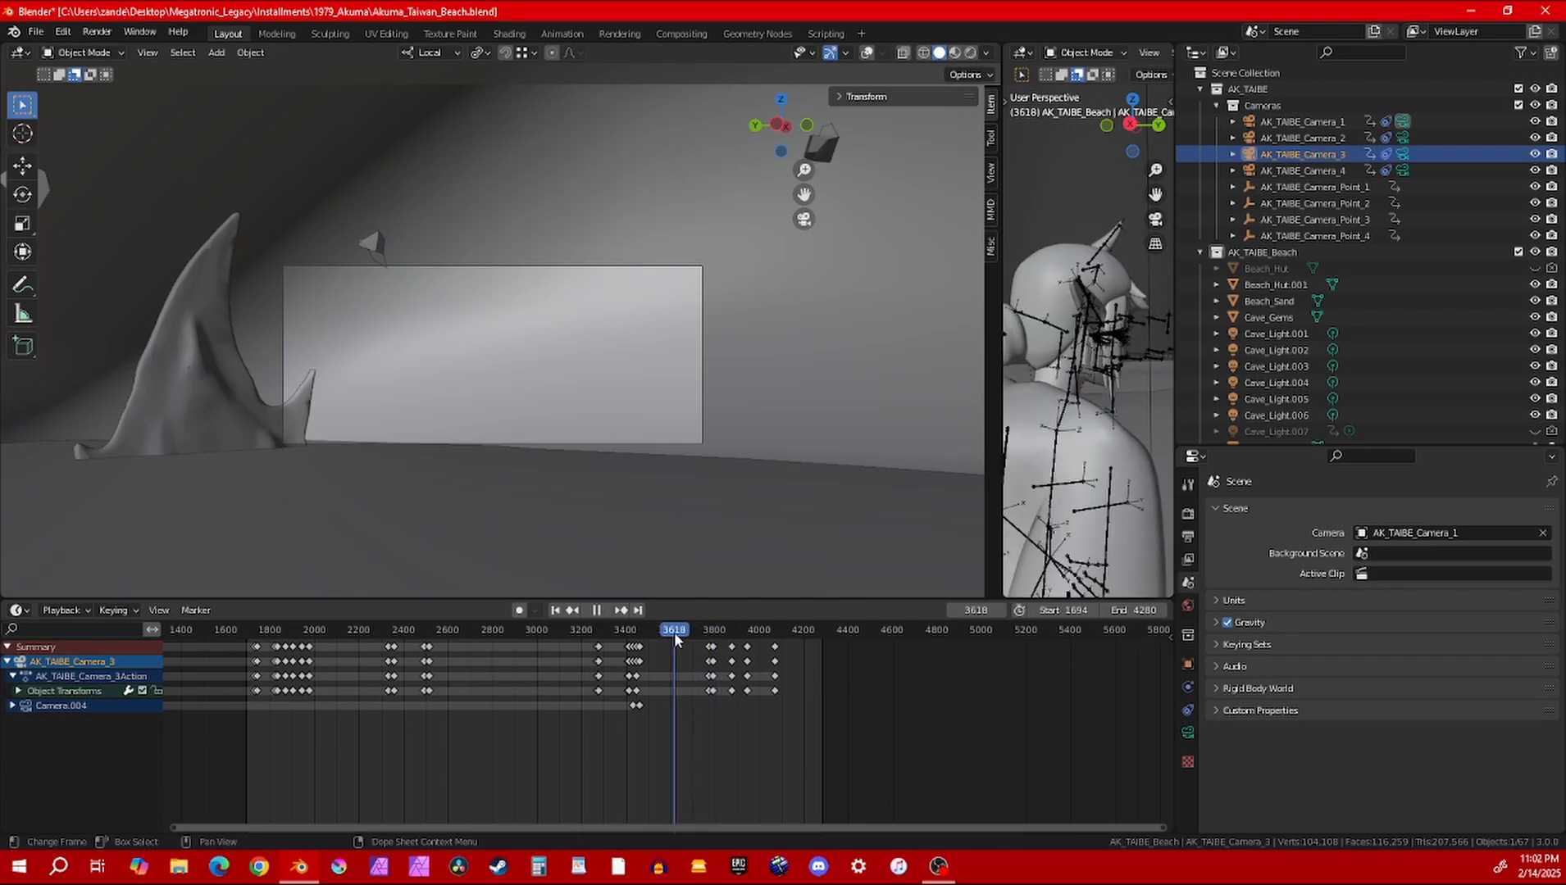
# Check the shot from AK_TAIBE_Camera_2 at frame 3614, switch back to AK_TAIBE_Camera_1, and scrub to frame 3408
pyautogui.click(1427, 533)
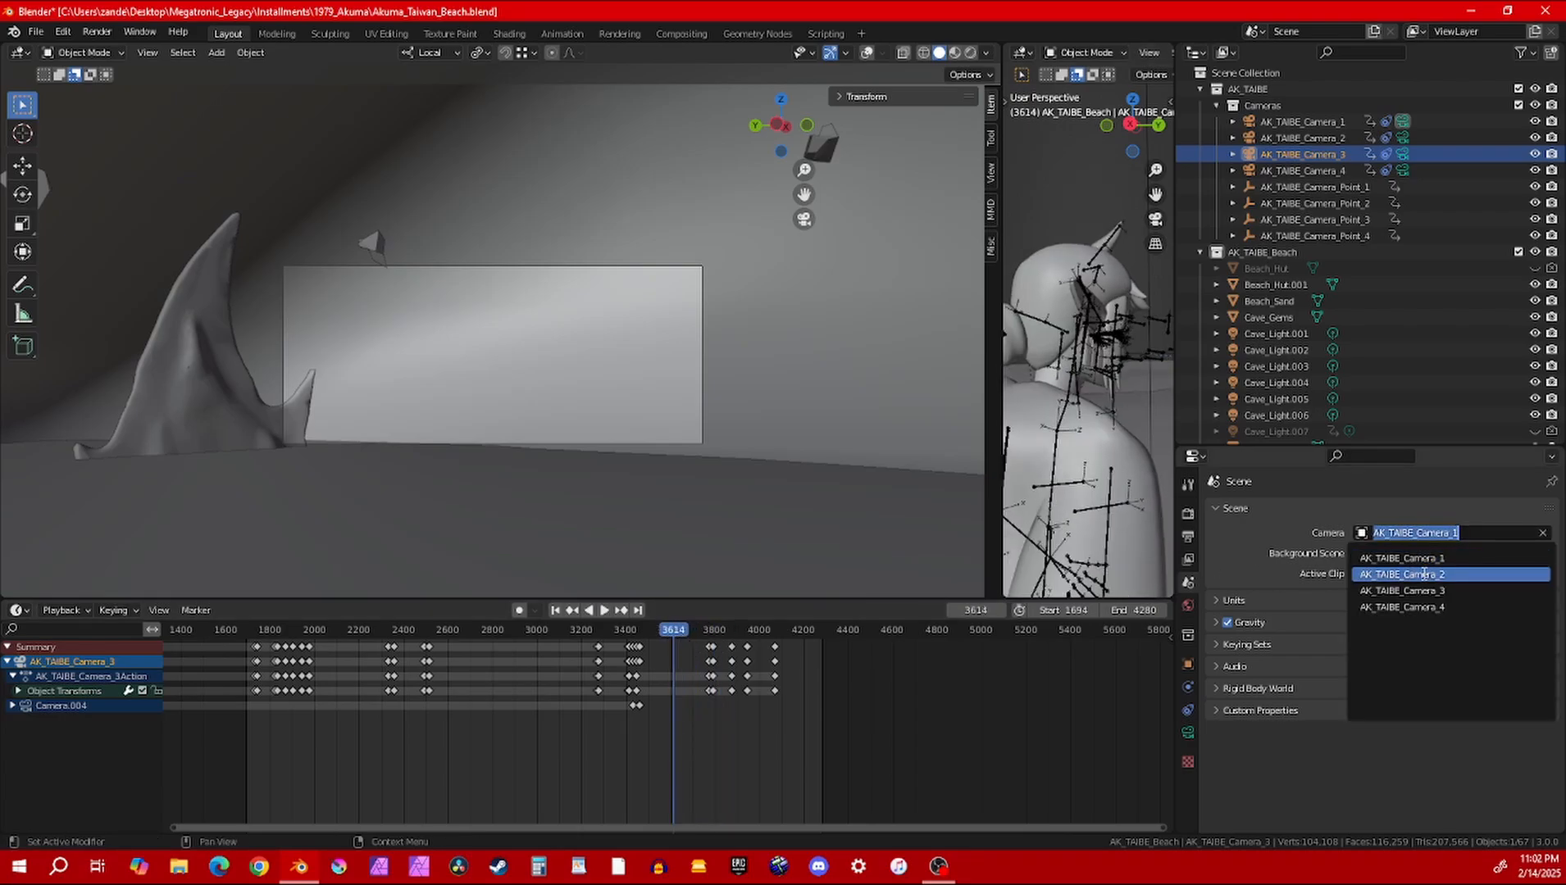
pyautogui.click(1425, 574)
pyautogui.click(1425, 533)
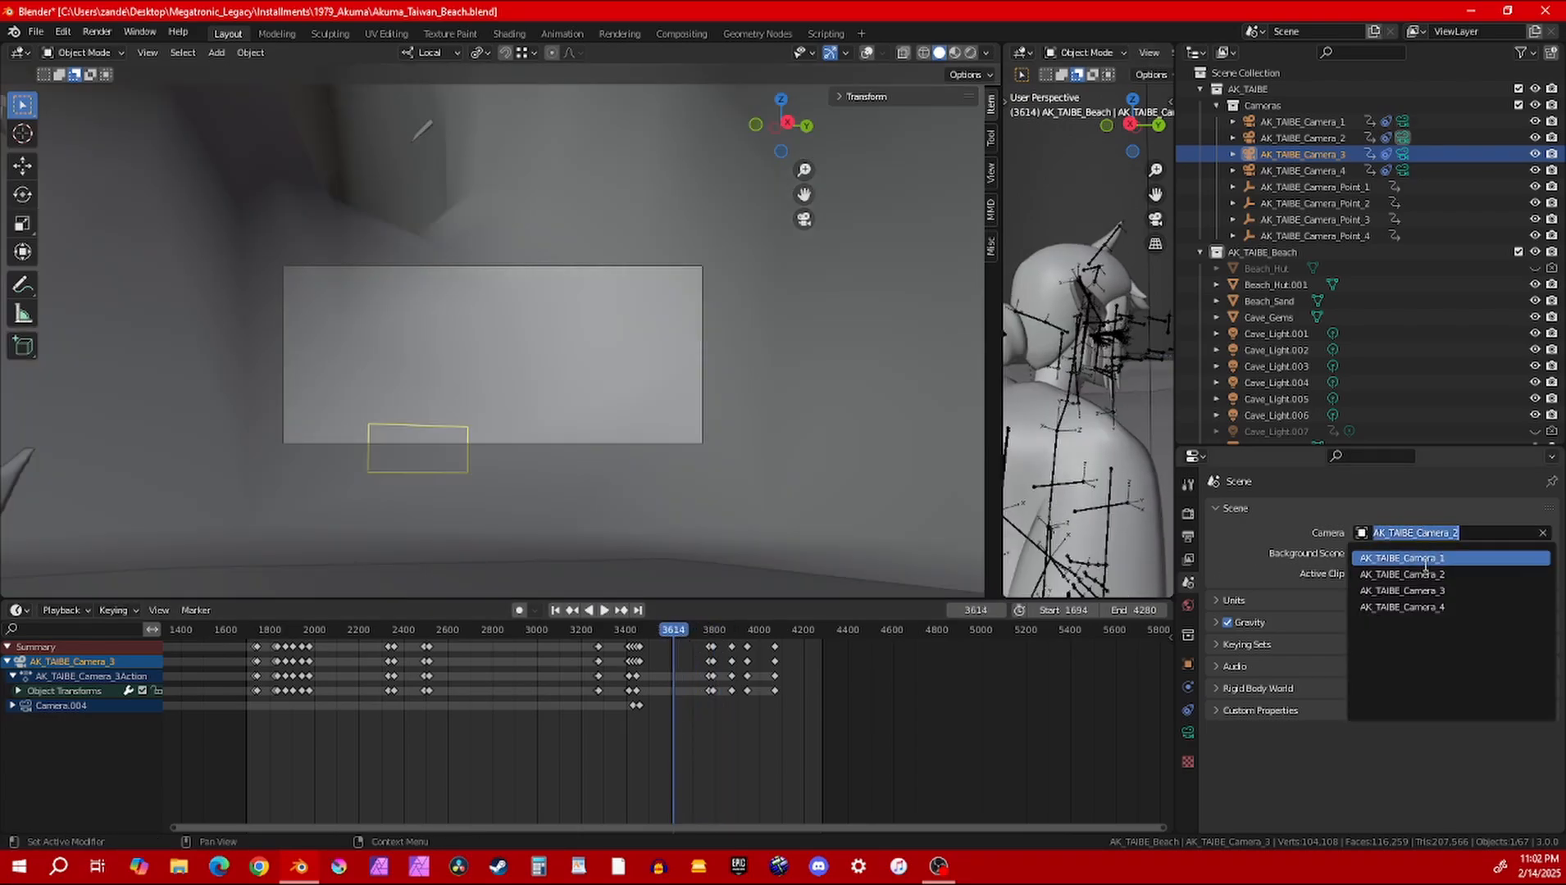
pyautogui.click(1425, 576)
pyautogui.press('space')
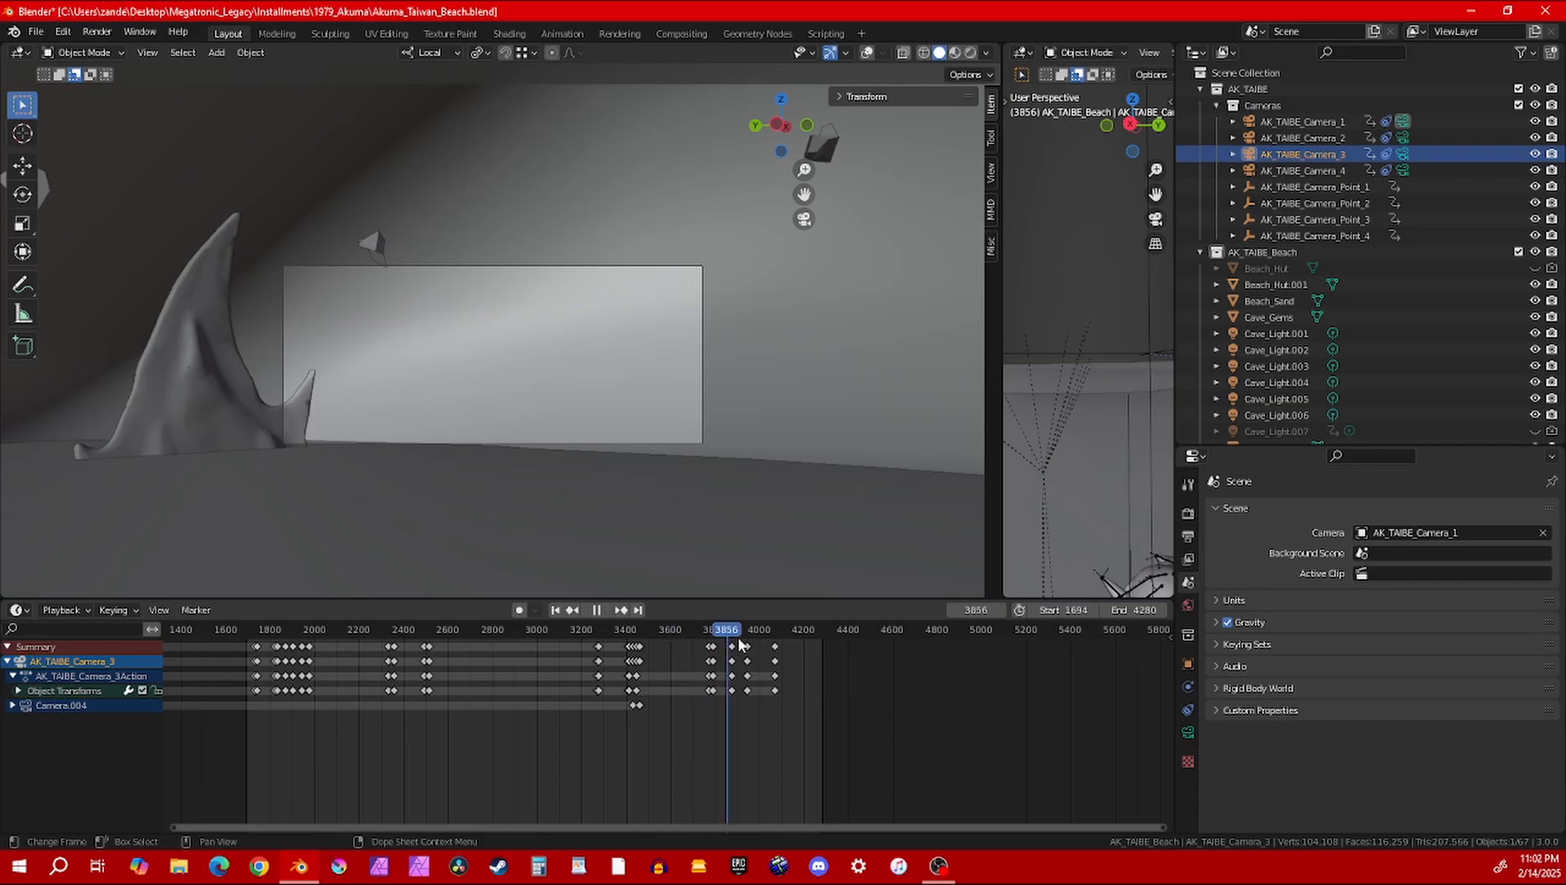
pyautogui.moveTo(781, 647); pyautogui.dragTo(597, 628)
pyautogui.press('space')
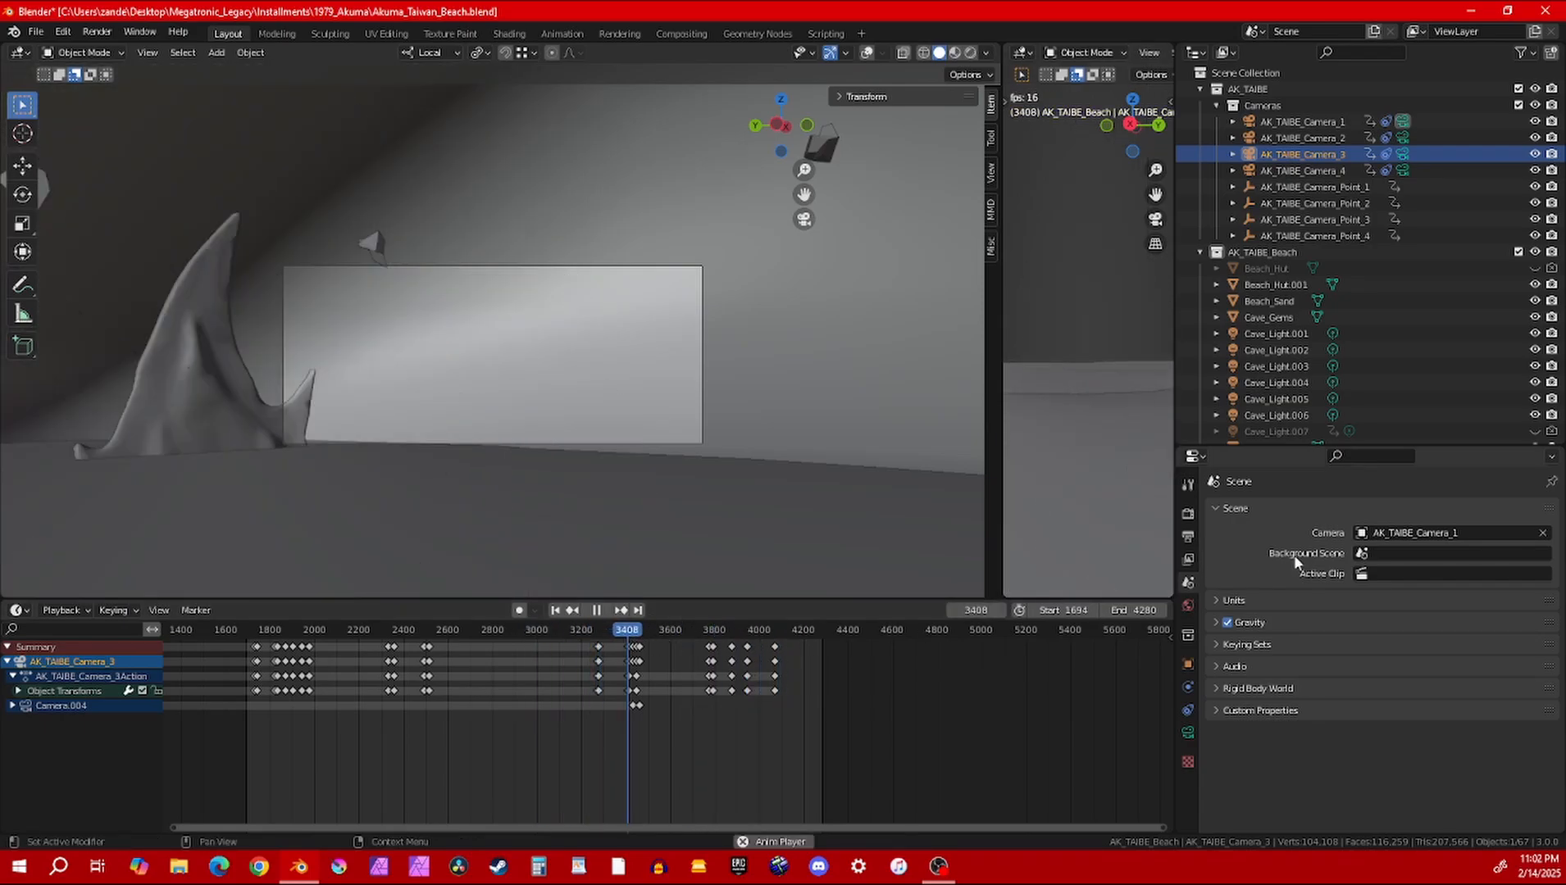
# Set the scene camera to AK_TAIBE_Camera_2, scrub from frame 3408 to 3775, and view that frame through AK_TAIBE_Camera_3
pyautogui.click(1414, 532)
pyautogui.click(1404, 576)
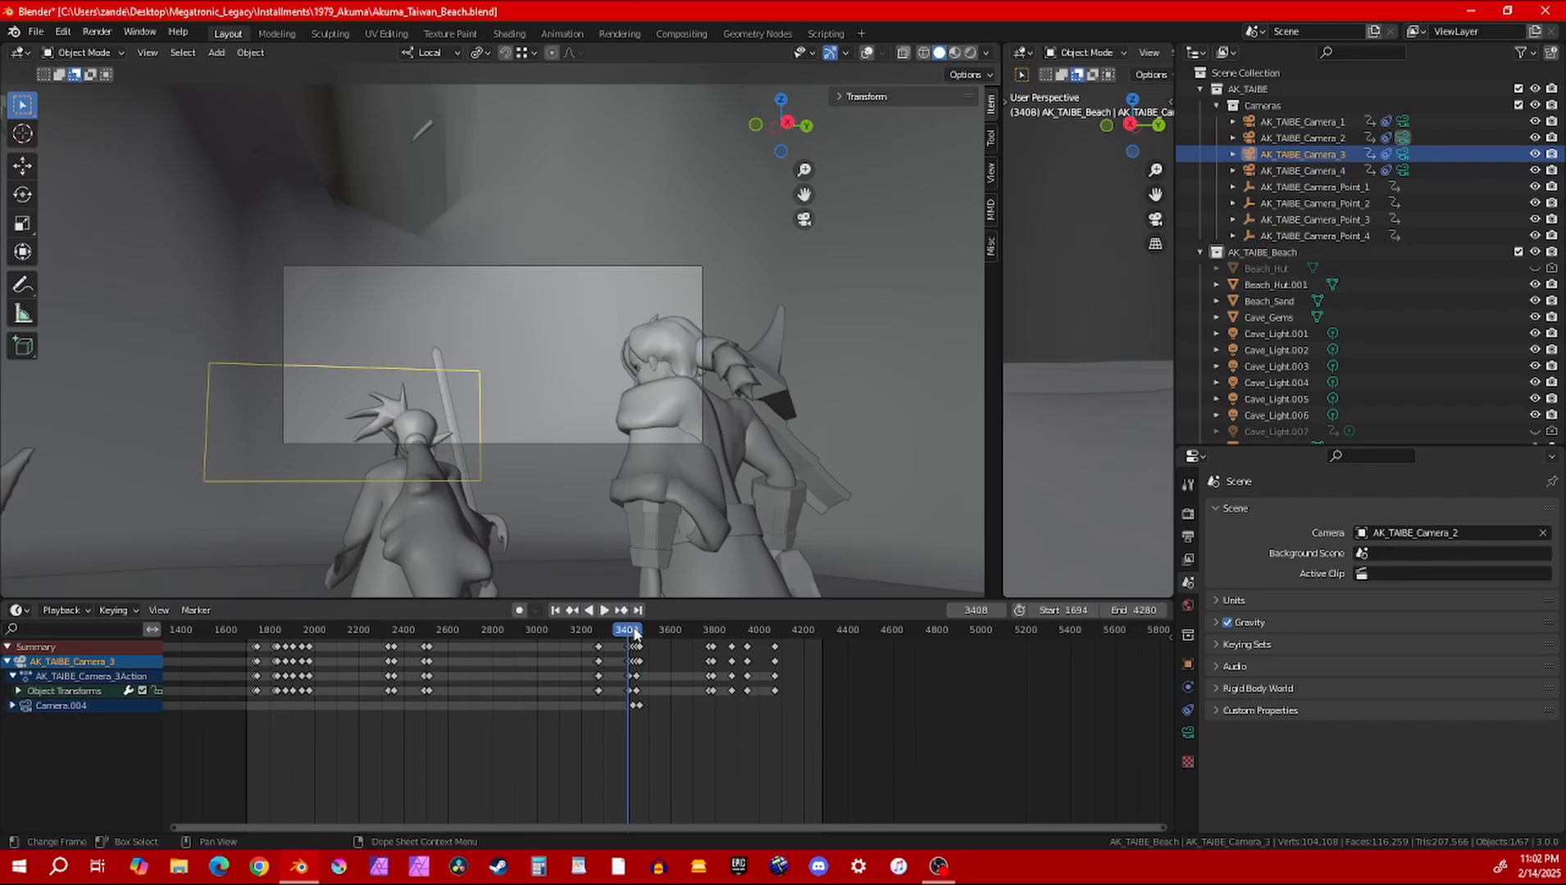
pyautogui.moveTo(633, 633); pyautogui.dragTo(713, 629)
pyautogui.click(1414, 533)
pyautogui.click(1403, 592)
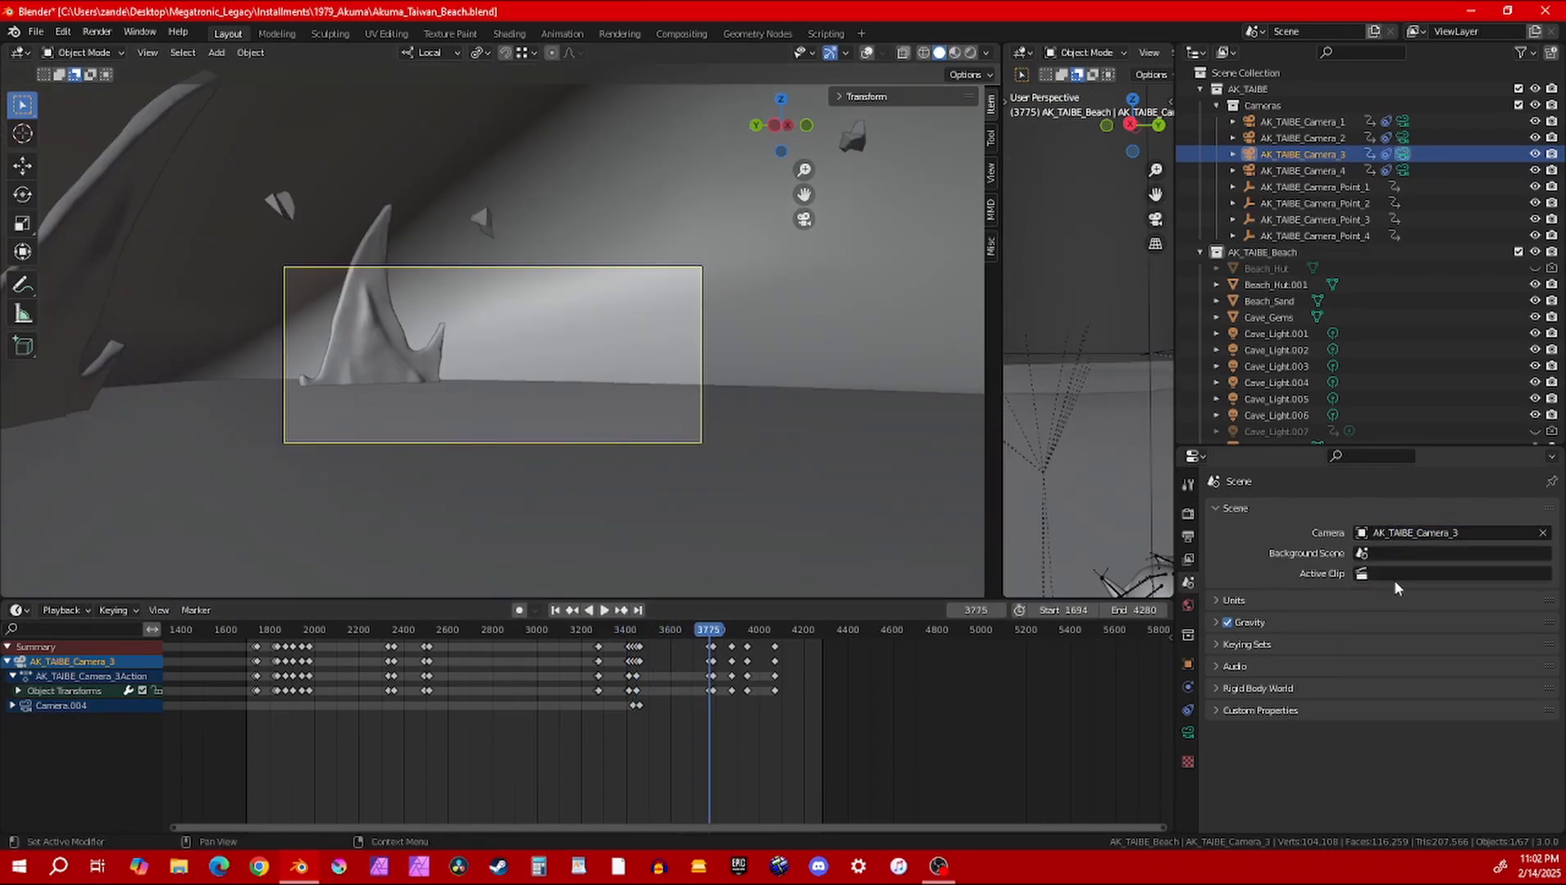
# Set the scene camera to AK_TAIBE_Camera_4 and play its close-up of the purple-haired character through to frame 3626
pyautogui.click(1414, 533)
pyautogui.click(1404, 609)
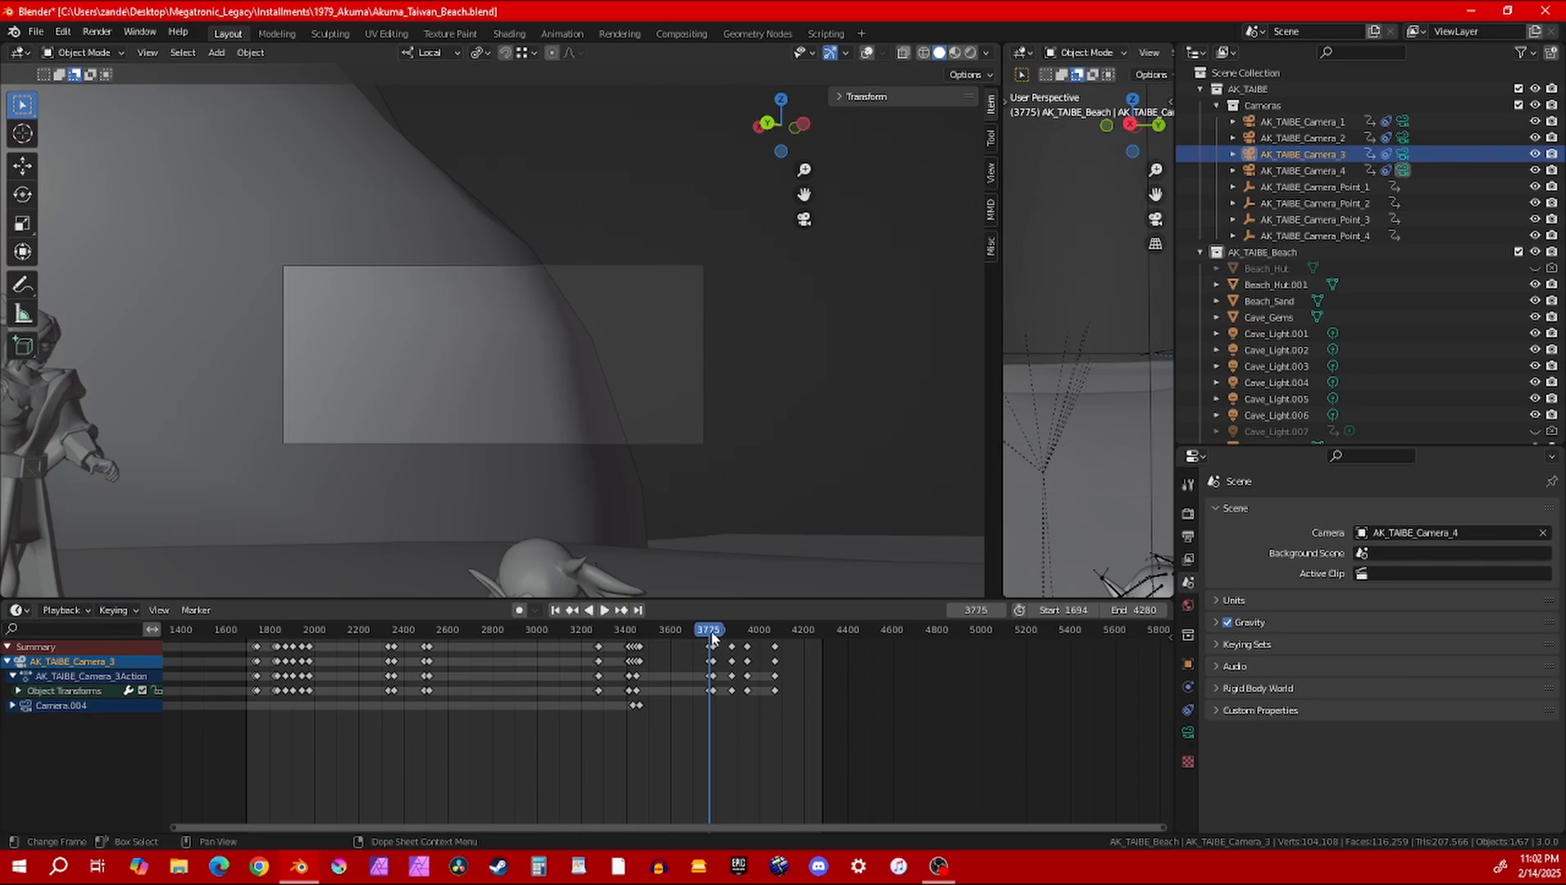
pyautogui.moveTo(709, 630); pyautogui.dragTo(662, 636)
pyautogui.press('space')
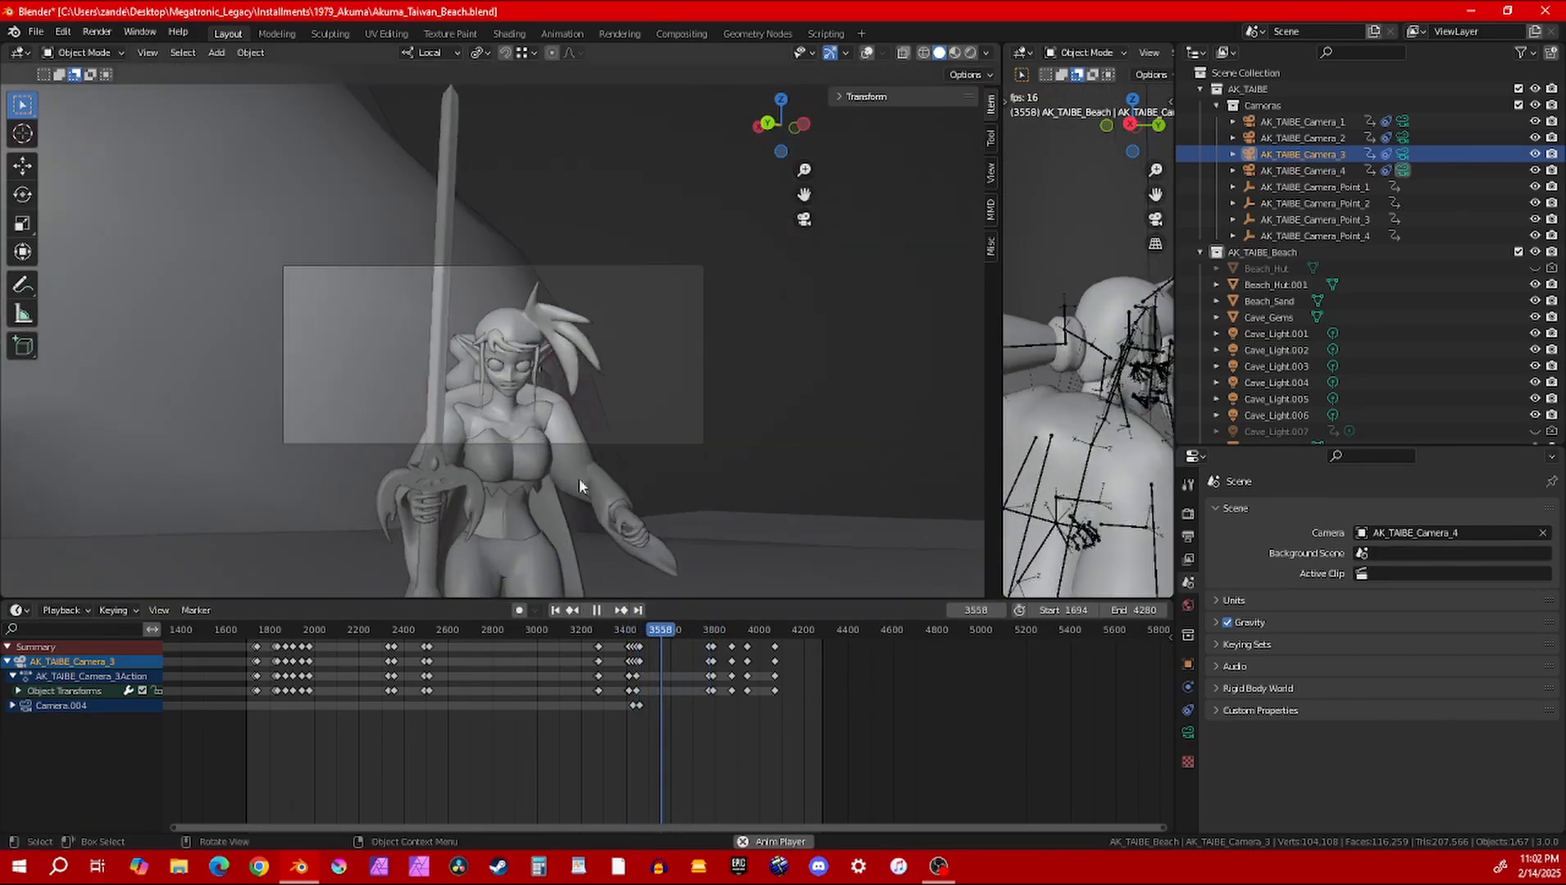
pyautogui.press('space')
pyautogui.scroll(4, 519, 336)
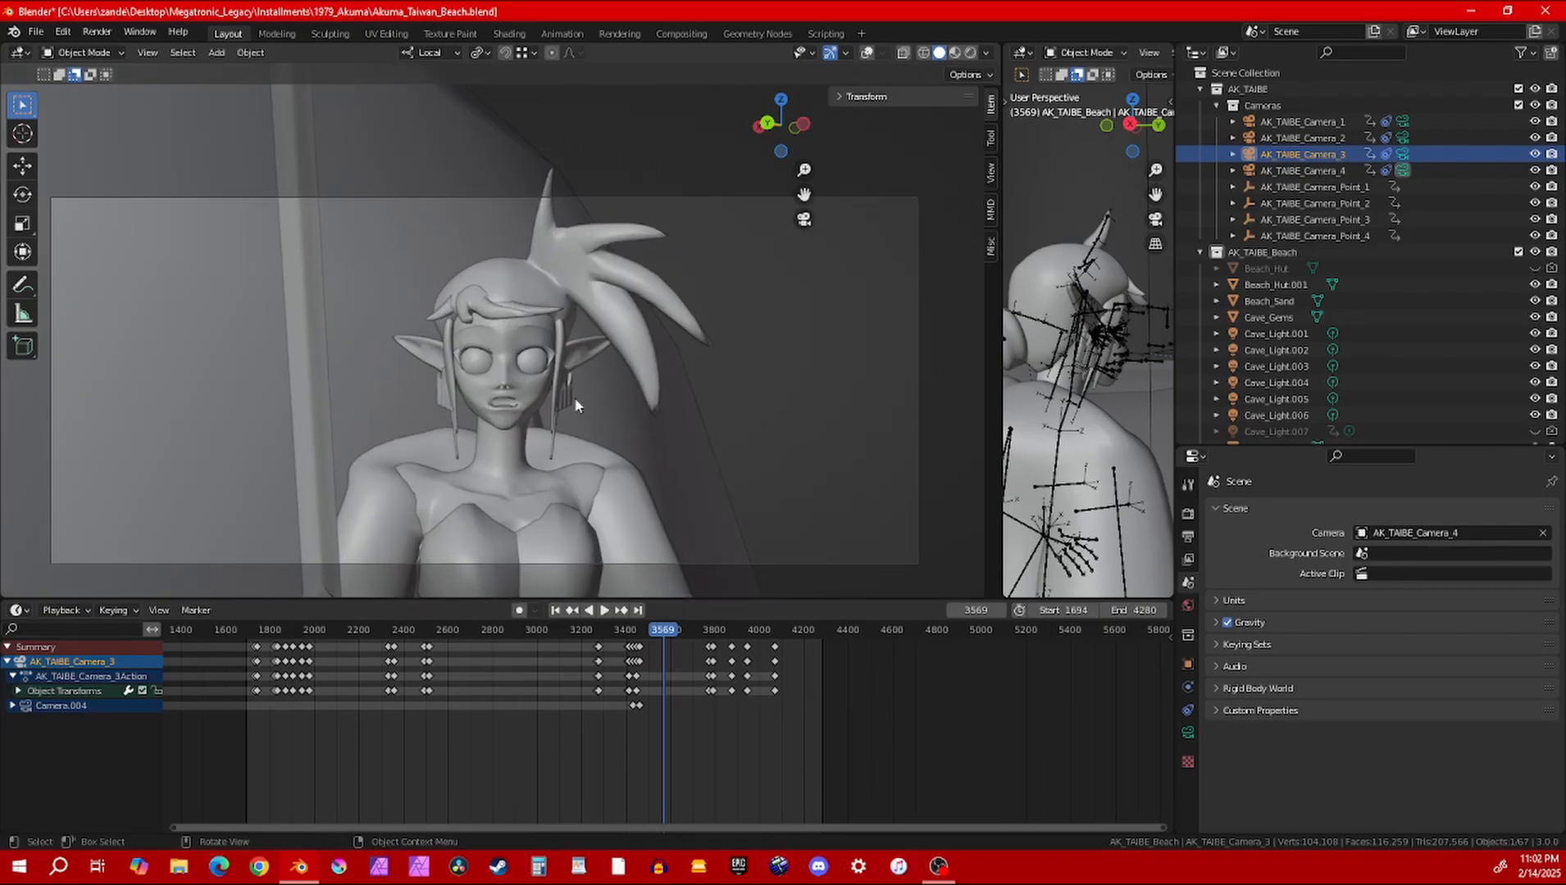
pyautogui.press('space')
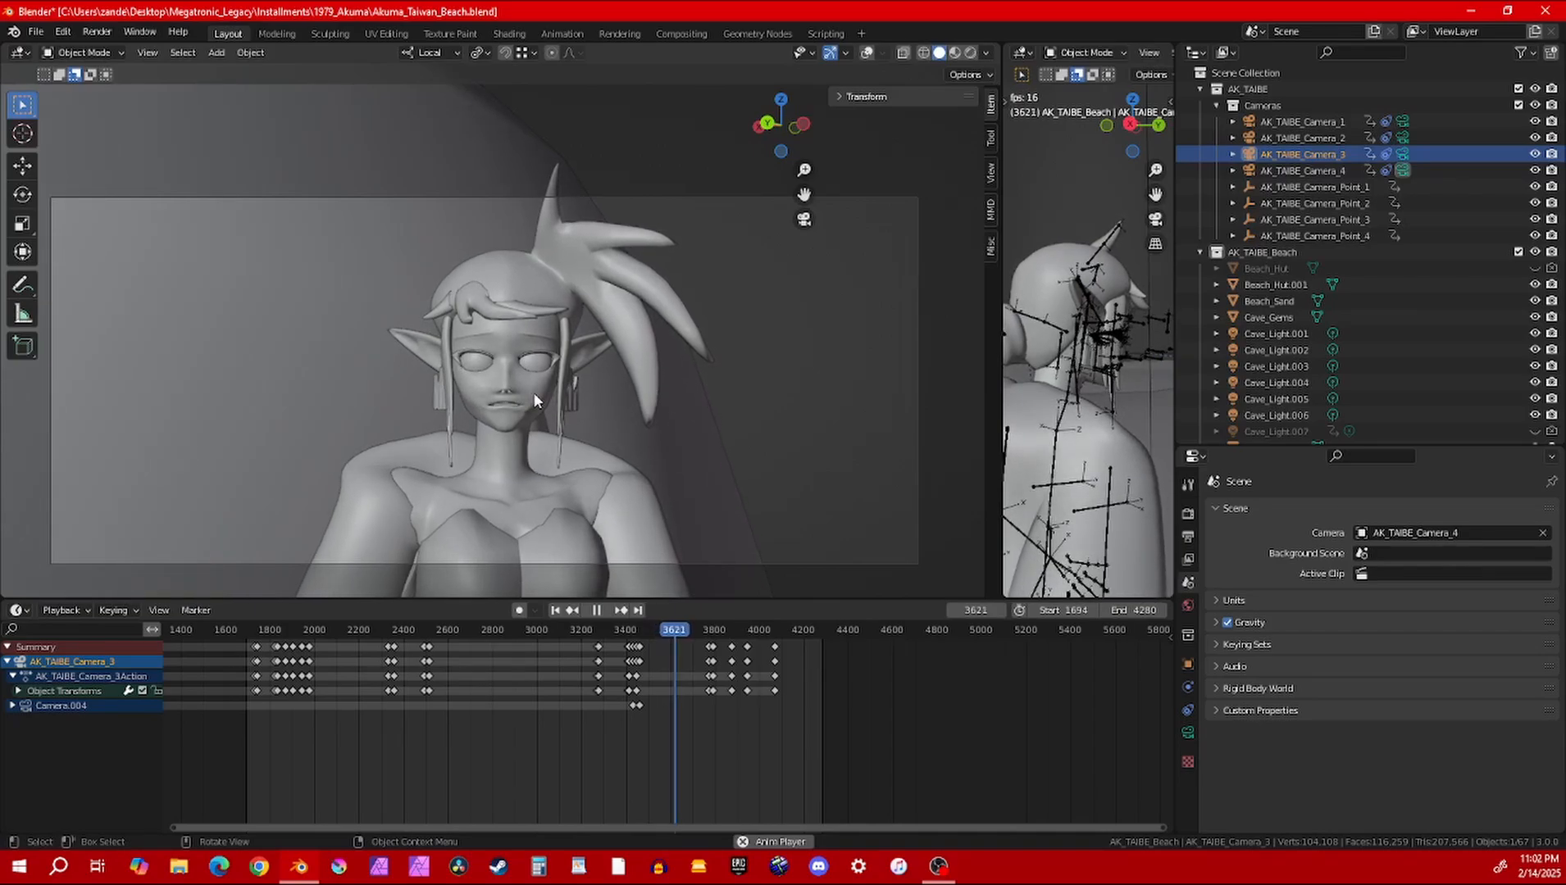
# Preview the character close-up at frame 3626 in Material Preview shading and in Rendered shading
pyautogui.press('z')
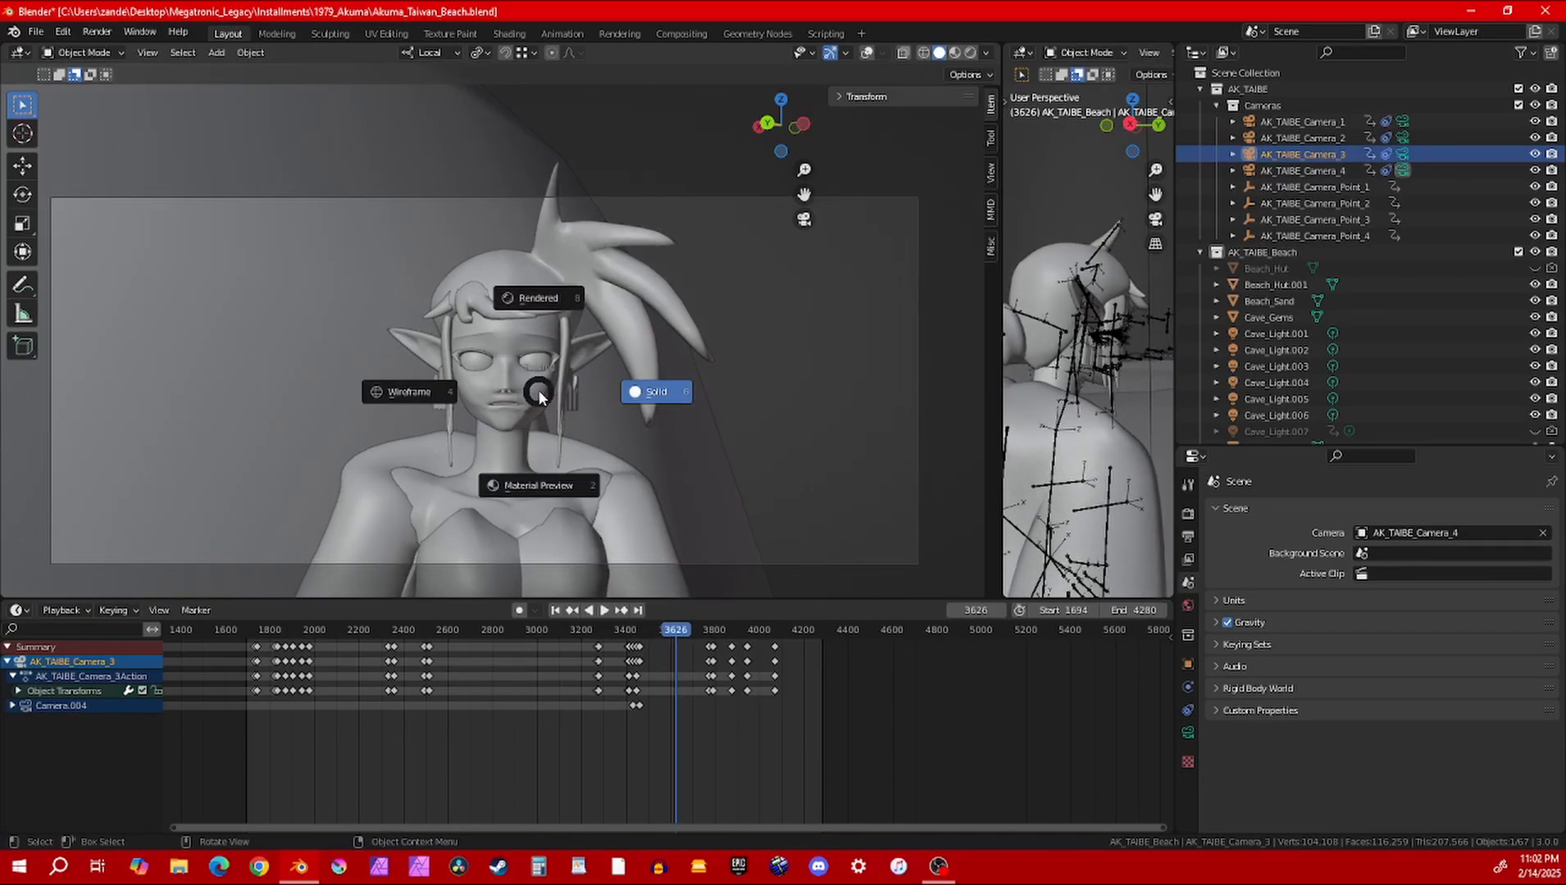
pyautogui.press('2')
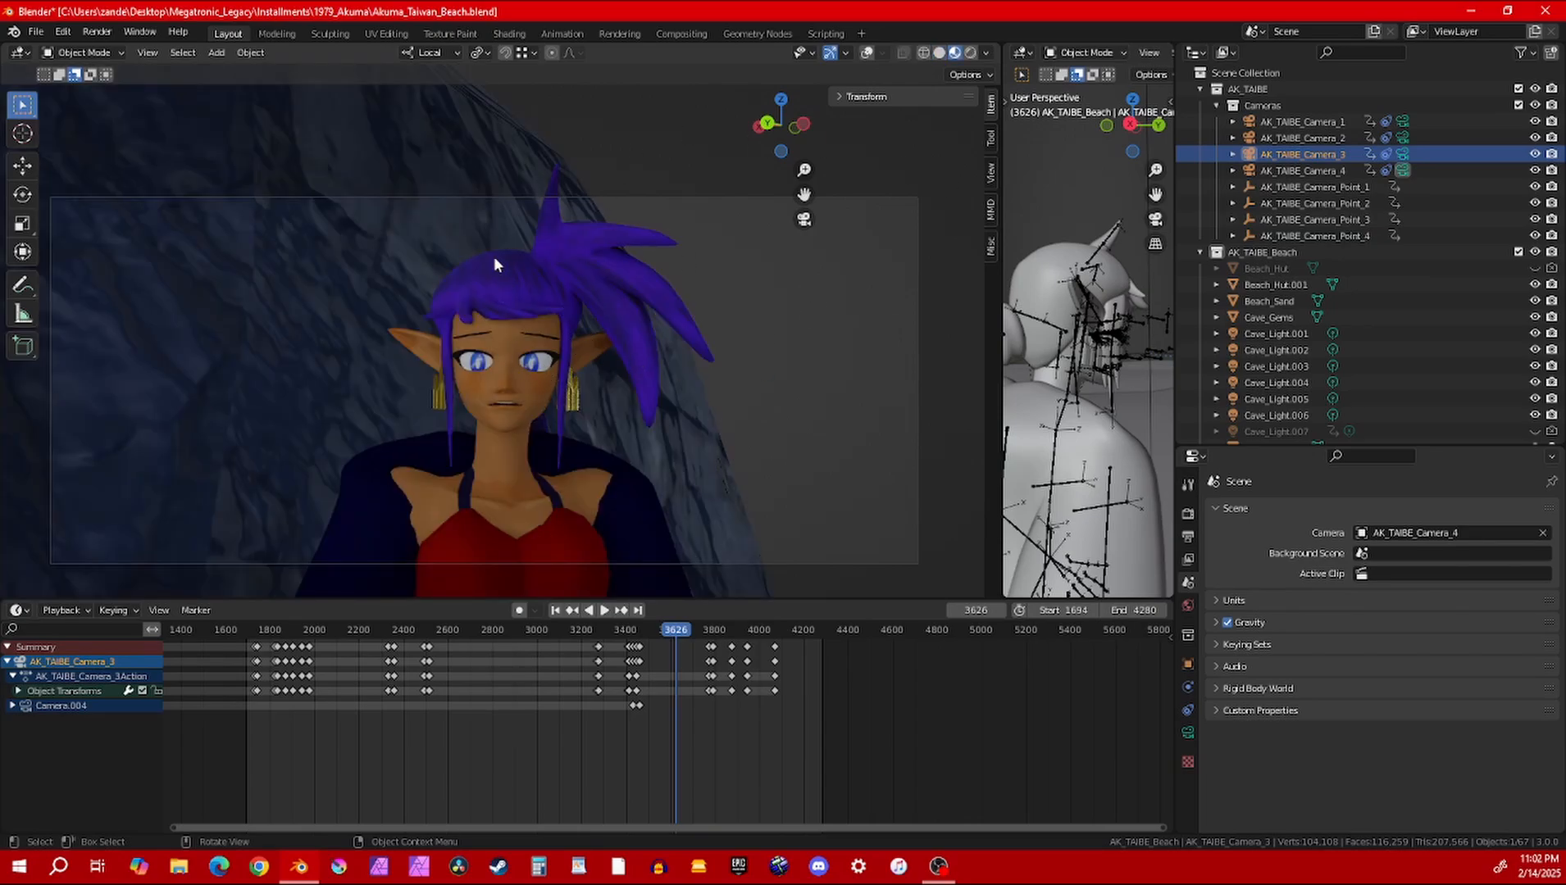
pyautogui.press('z')
pyautogui.press('8')
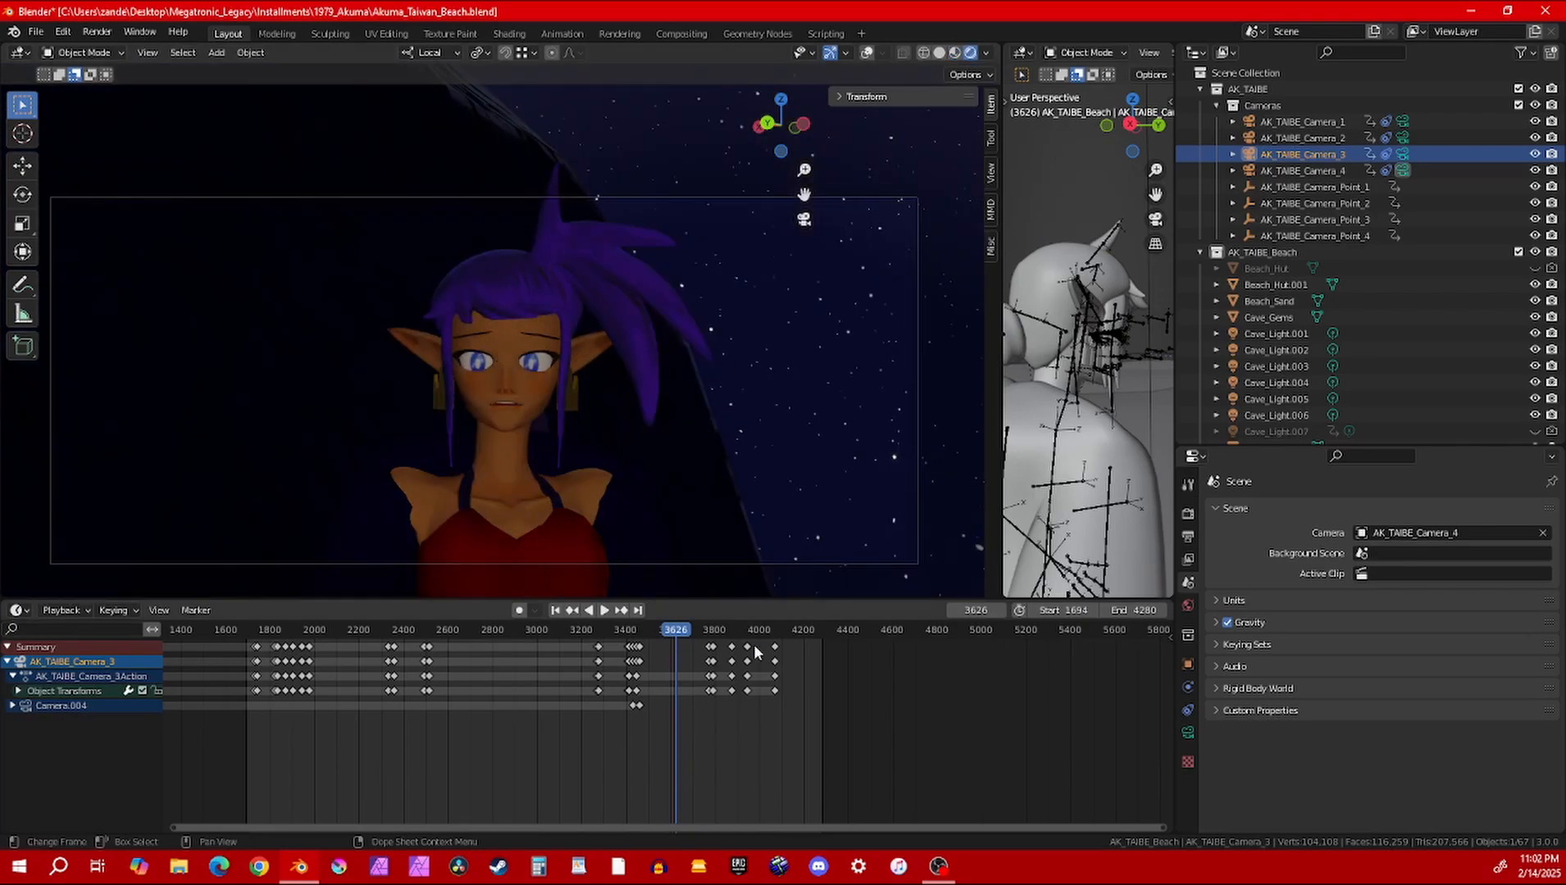
# Set the scene camera to AK_TAIBE_Camera_1, return the viewport to Solid shading, and scrub to frame 3896
pyautogui.click(1445, 538)
pyautogui.click(1410, 558)
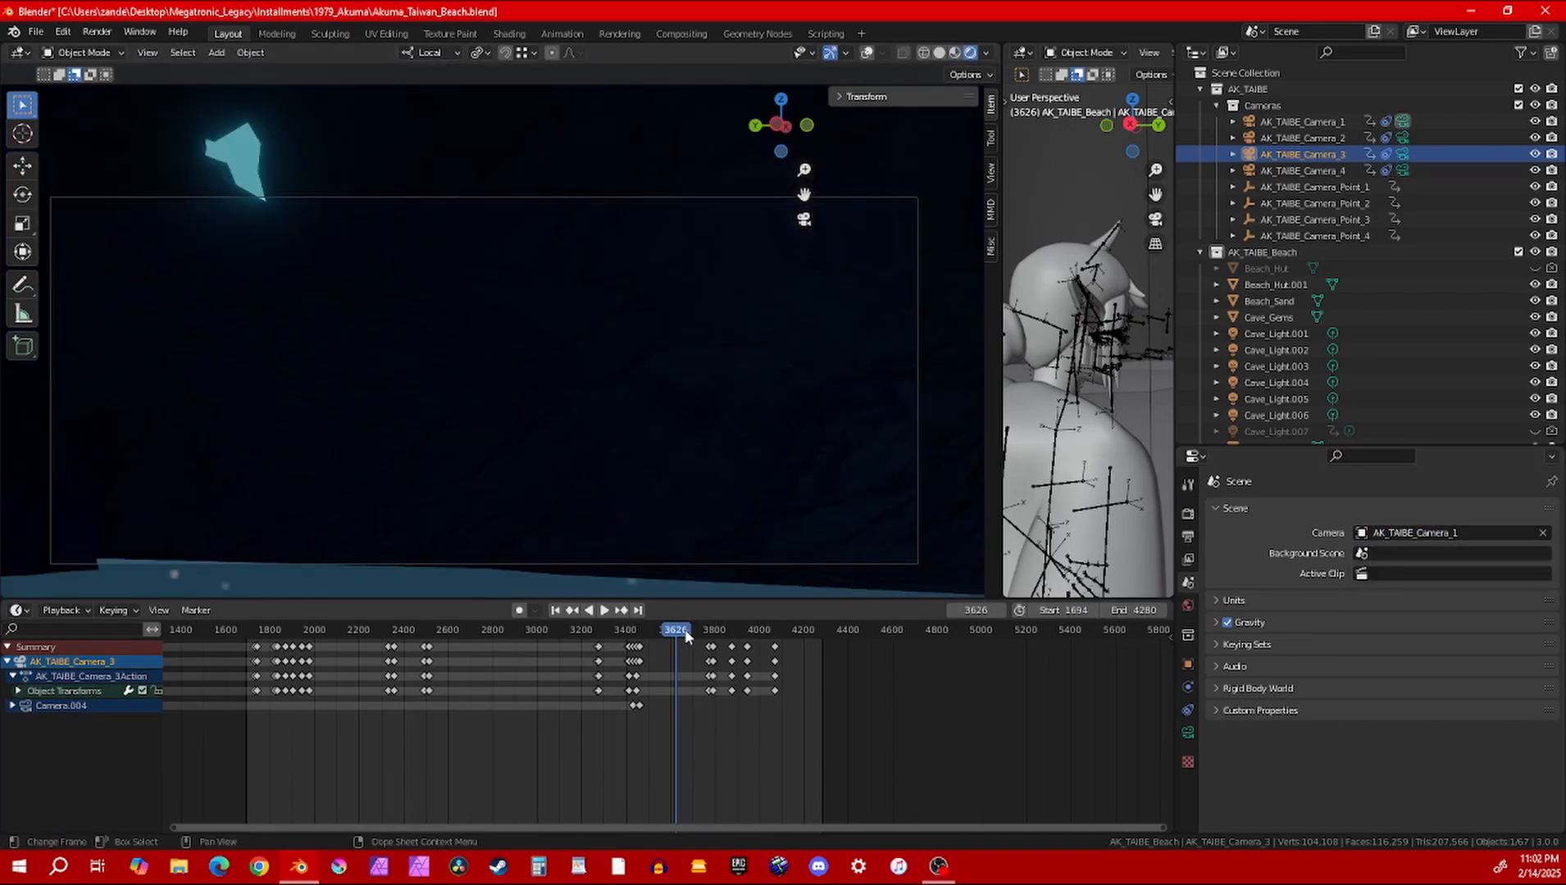
pyautogui.moveTo(687, 636); pyautogui.dragTo(718, 636)
pyautogui.press('Escape')
pyautogui.press('z')
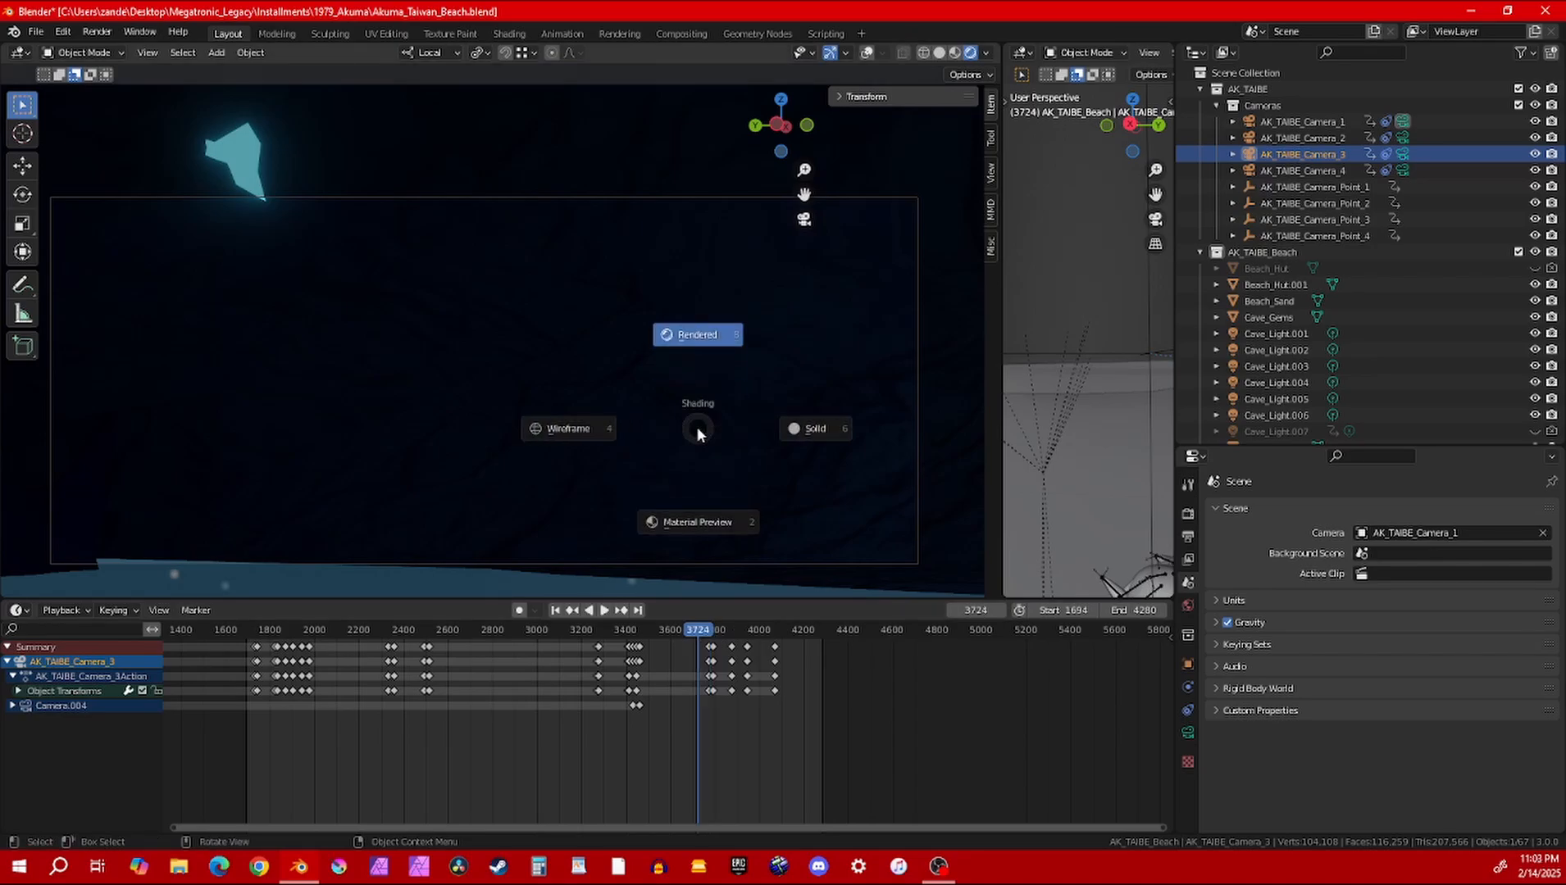
pyautogui.press('6')
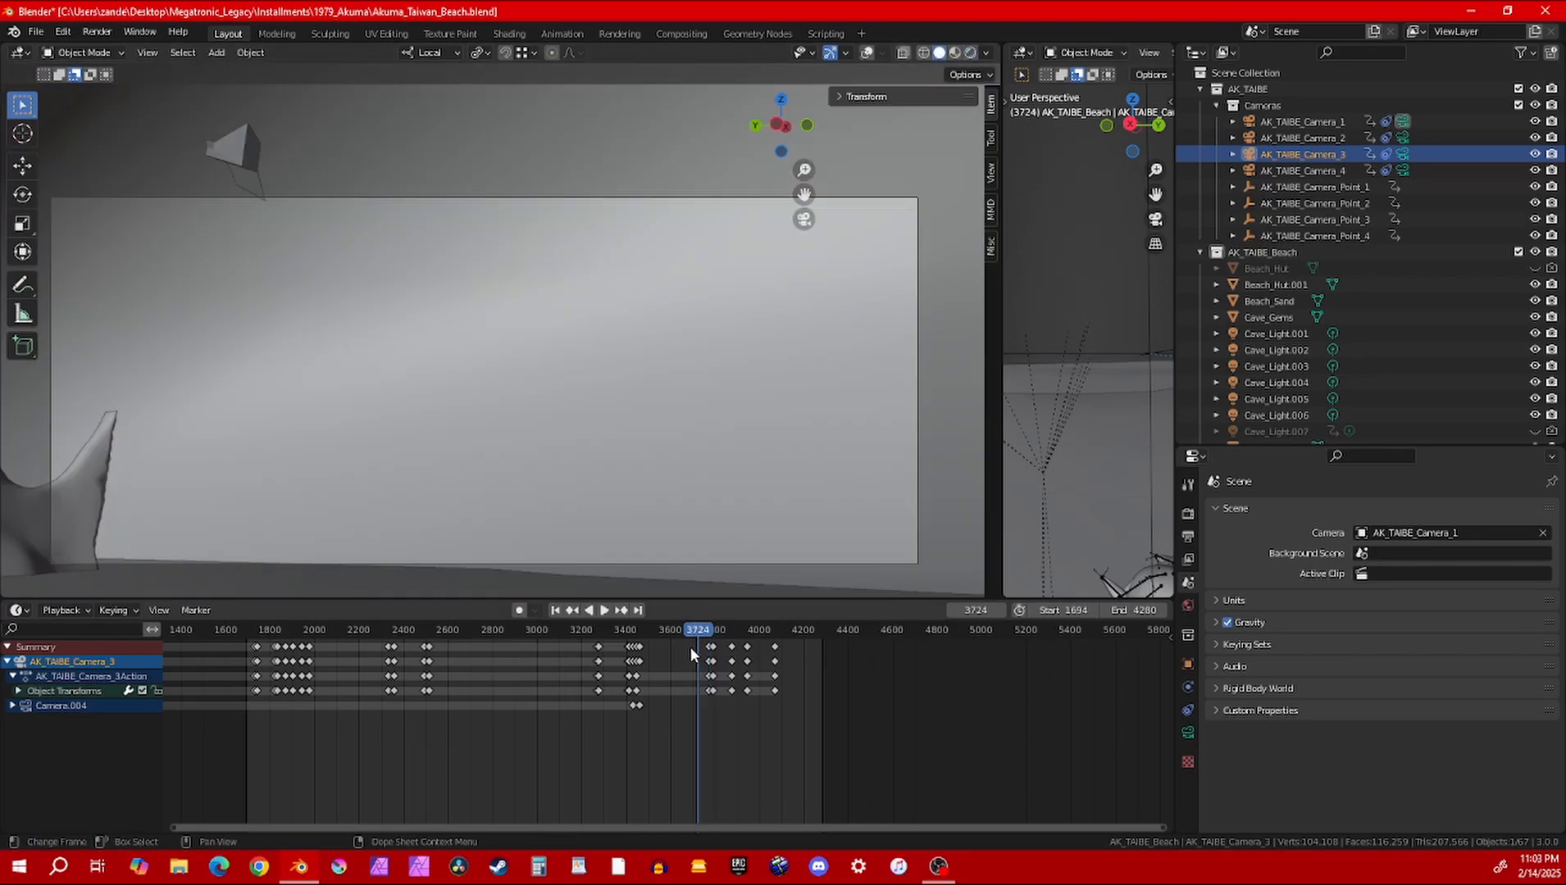
pyautogui.moveTo(691, 647)
pyautogui.mouseDown()
pyautogui.moveTo(644, 631)
pyautogui.moveTo(714, 637)
pyautogui.mouseUp()
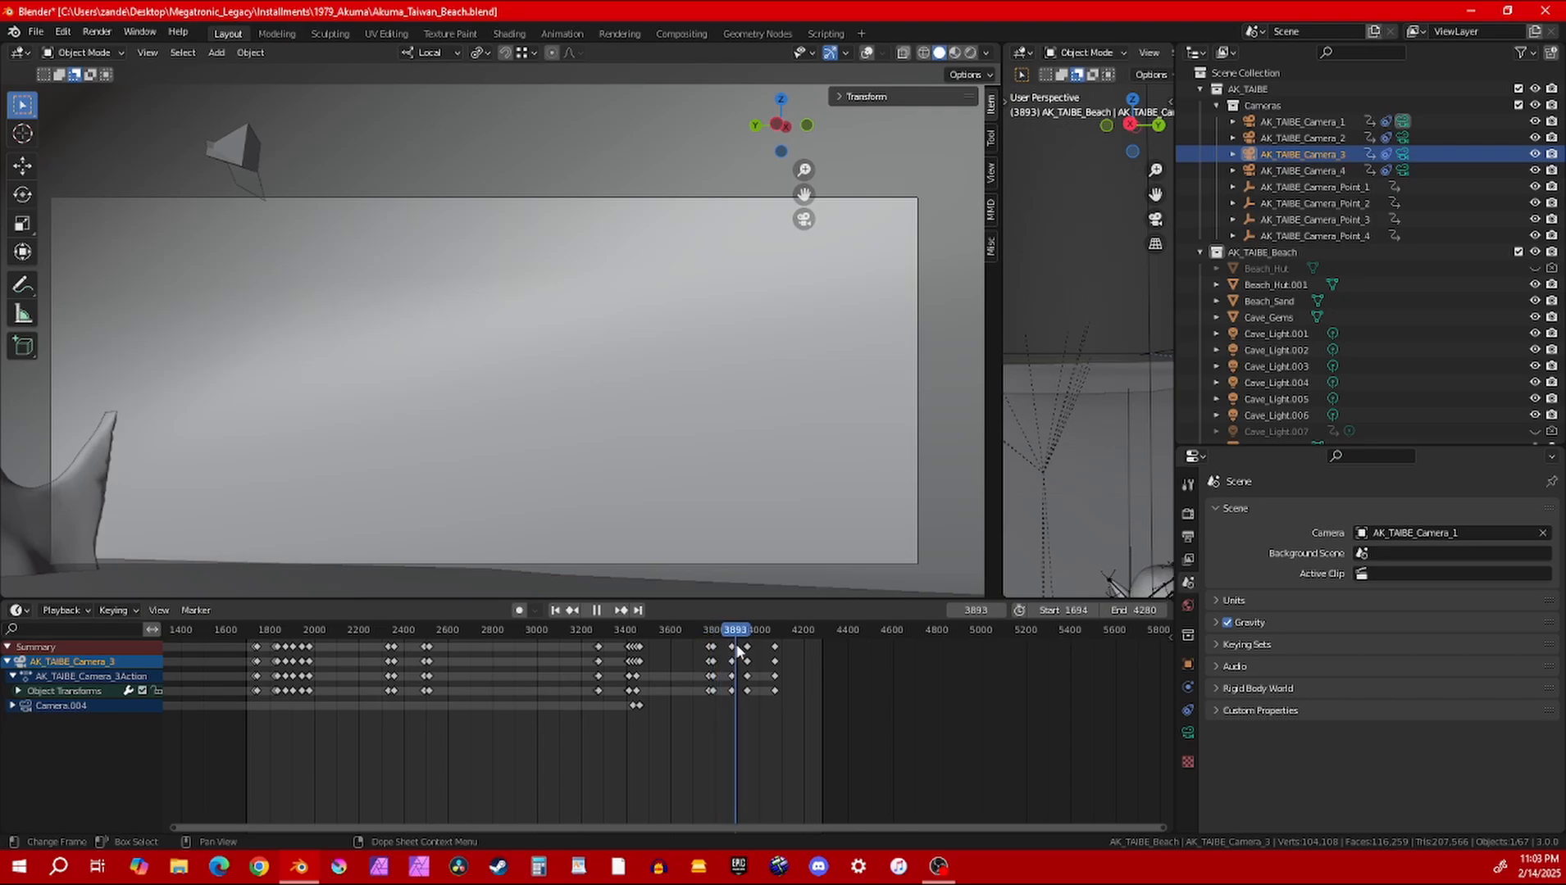
# Set the scene camera to AK_TAIBE_Camera_2 and play its shot from frame 3647 to about frame 3678
pyautogui.click(1435, 534)
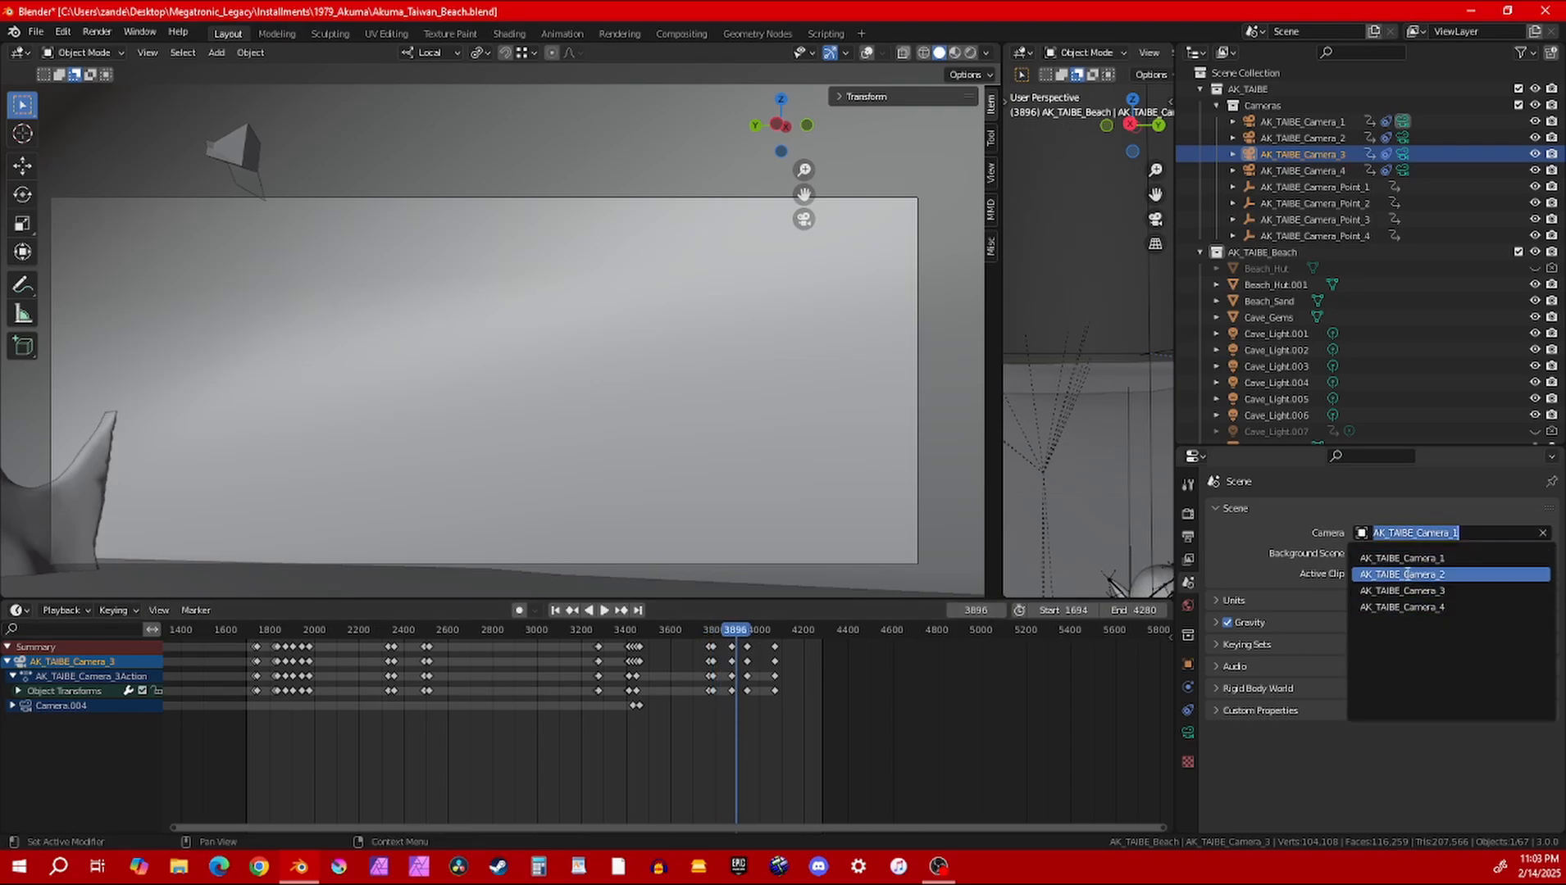
pyautogui.click(1435, 572)
pyautogui.moveTo(736, 632); pyautogui.dragTo(680, 628)
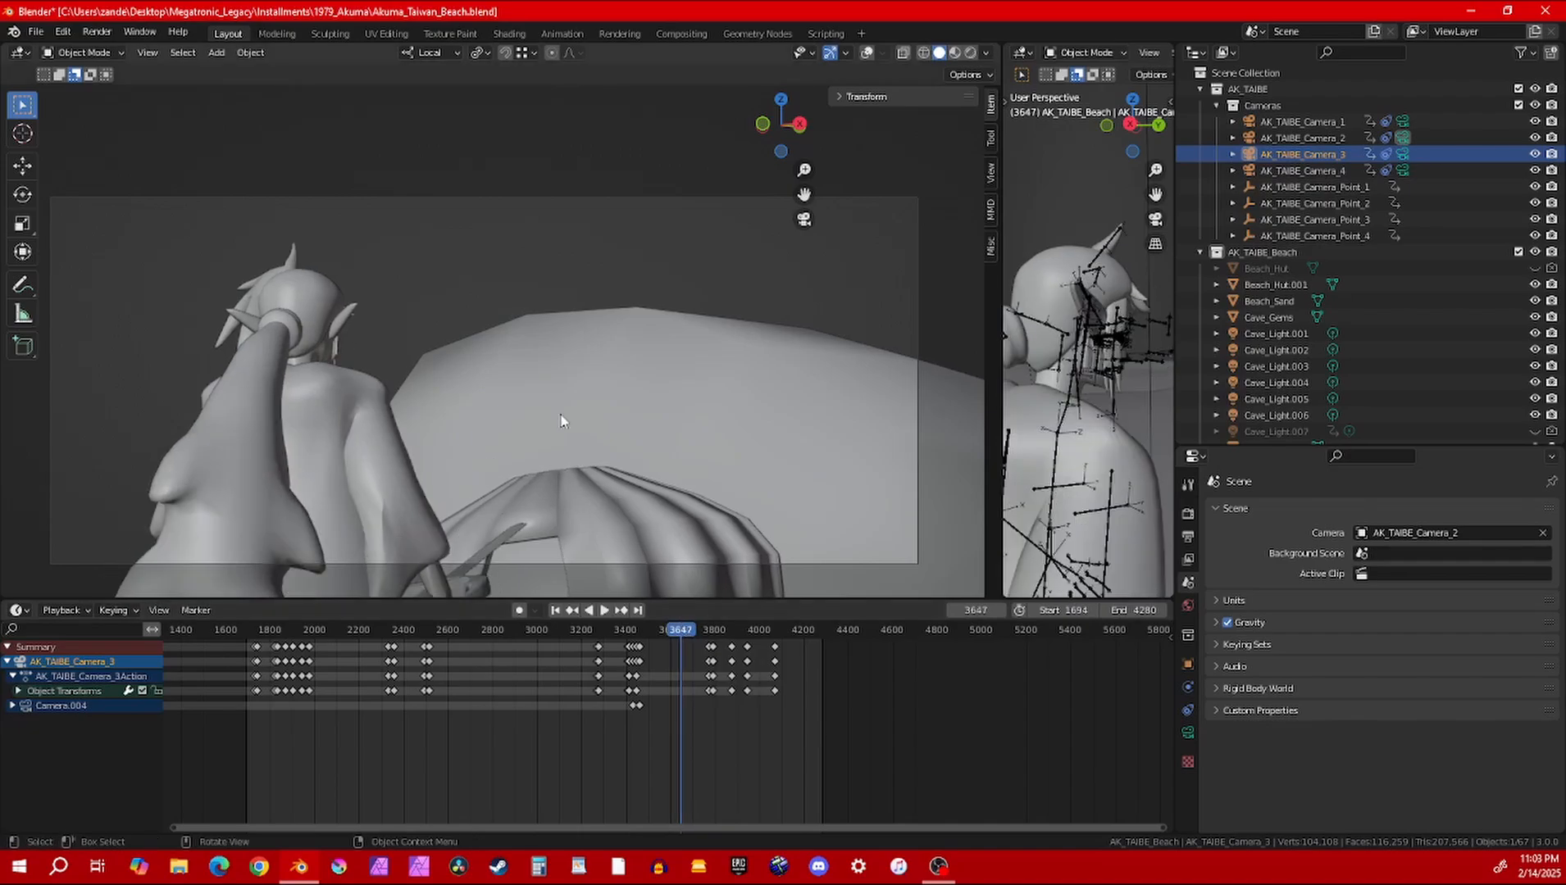
pyautogui.press('space')
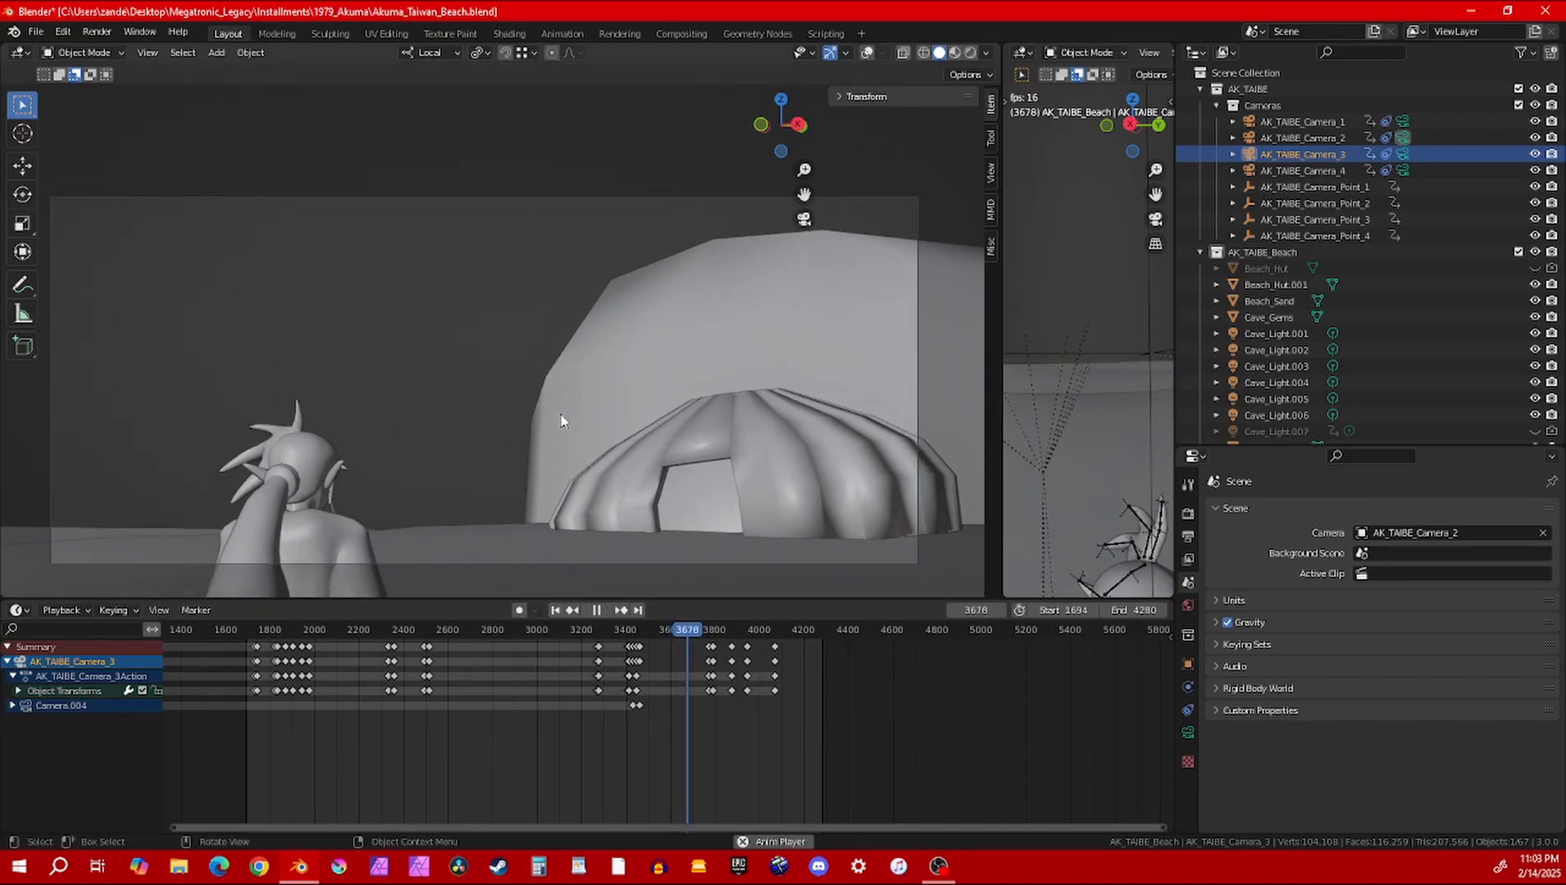
pyautogui.press('space')
# Replay the AK_TAIBE_Camera_2 shot from a slightly earlier frame in a wider view, skip ahead, and stop at frame 3789
pyautogui.scroll(-3, 526, 443)
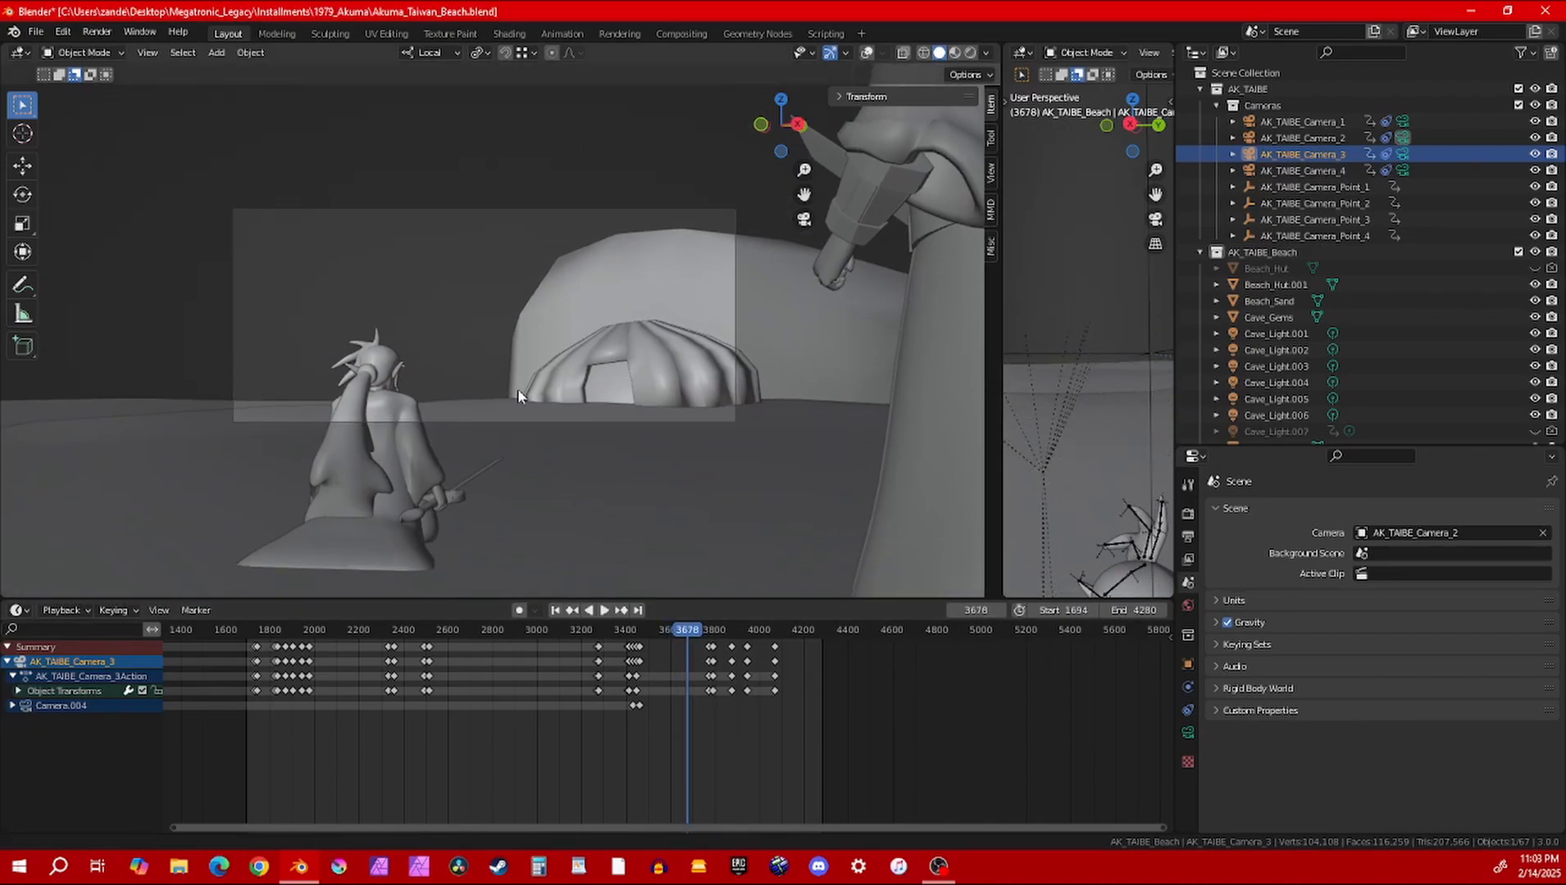
pyautogui.moveTo(685, 631); pyautogui.dragTo(671, 611)
pyautogui.press('space')
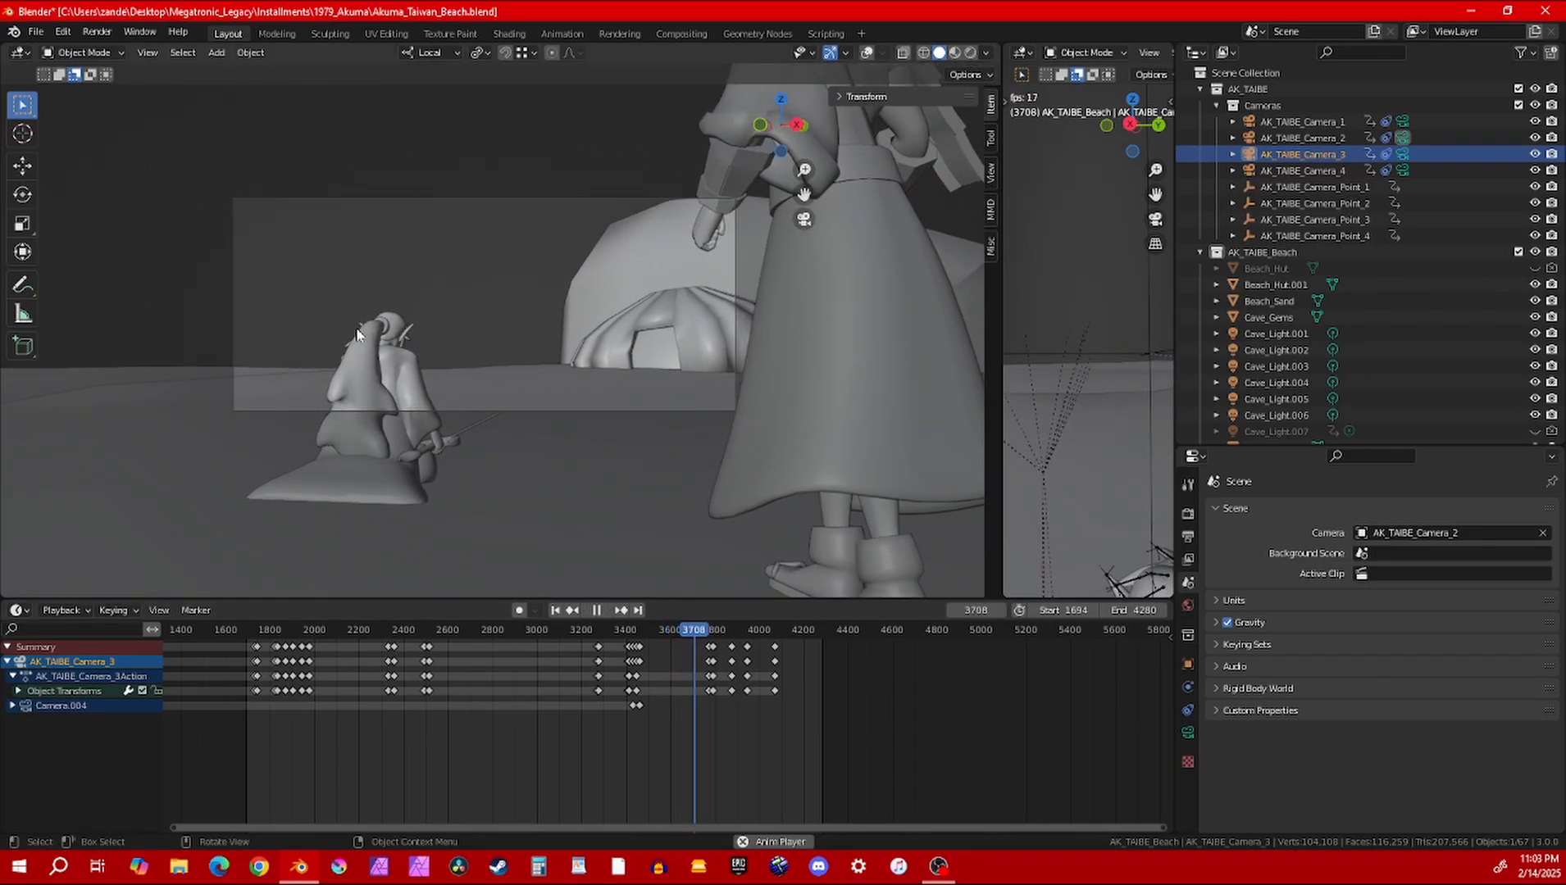
pyautogui.click(709, 632)
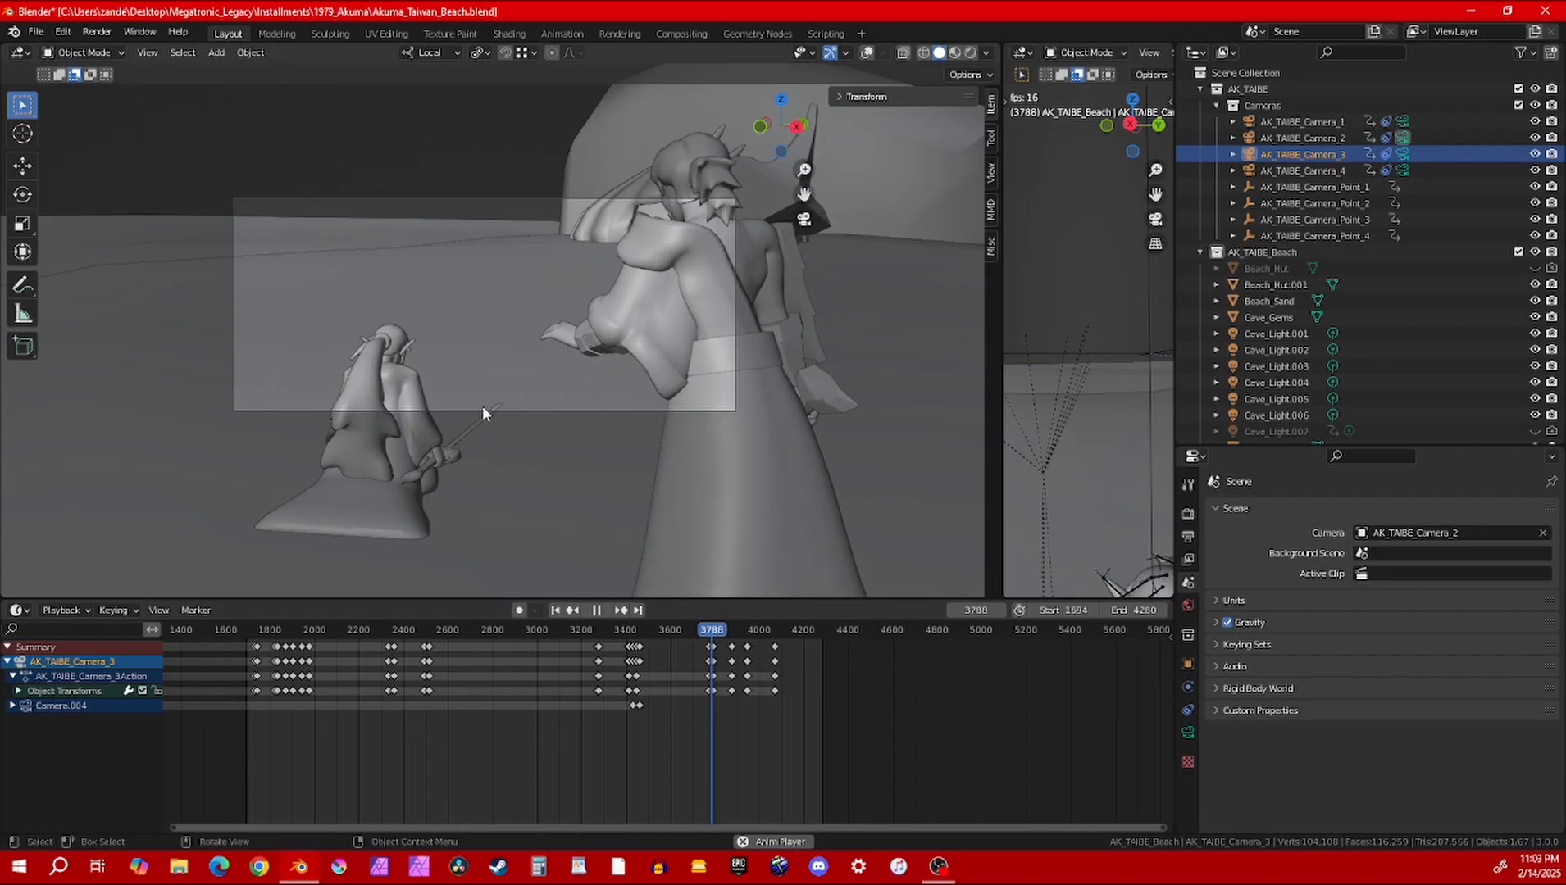
pyautogui.press('space')
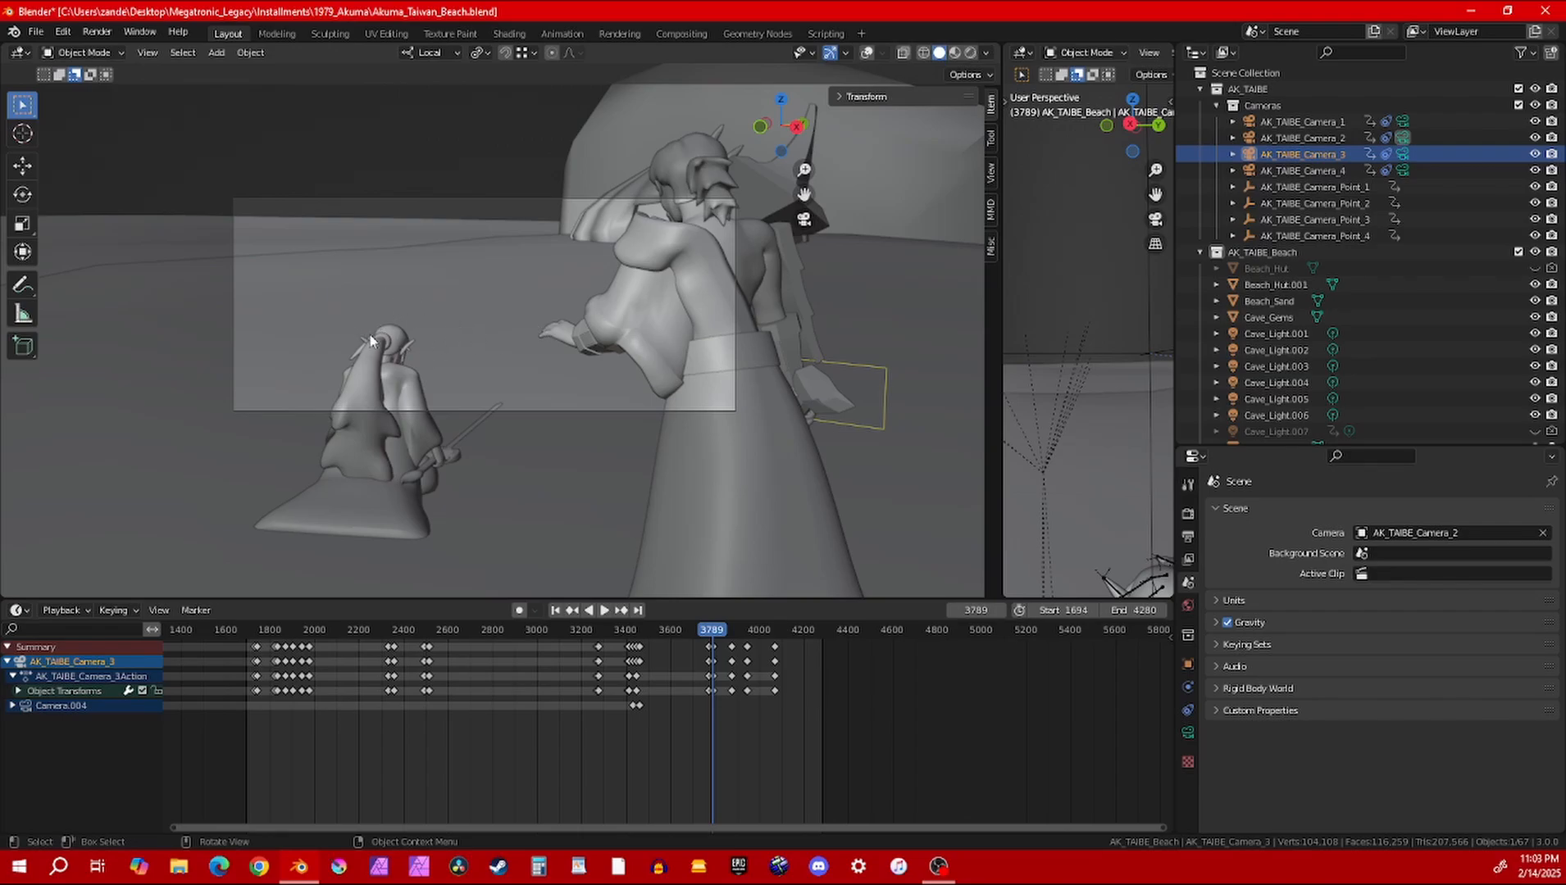
# Open Akuma_Limbo.blend from the 1979_Akuma folder without saving the changes to Akuma_Taiwan_Beach.blend
pyautogui.click(67, 36)
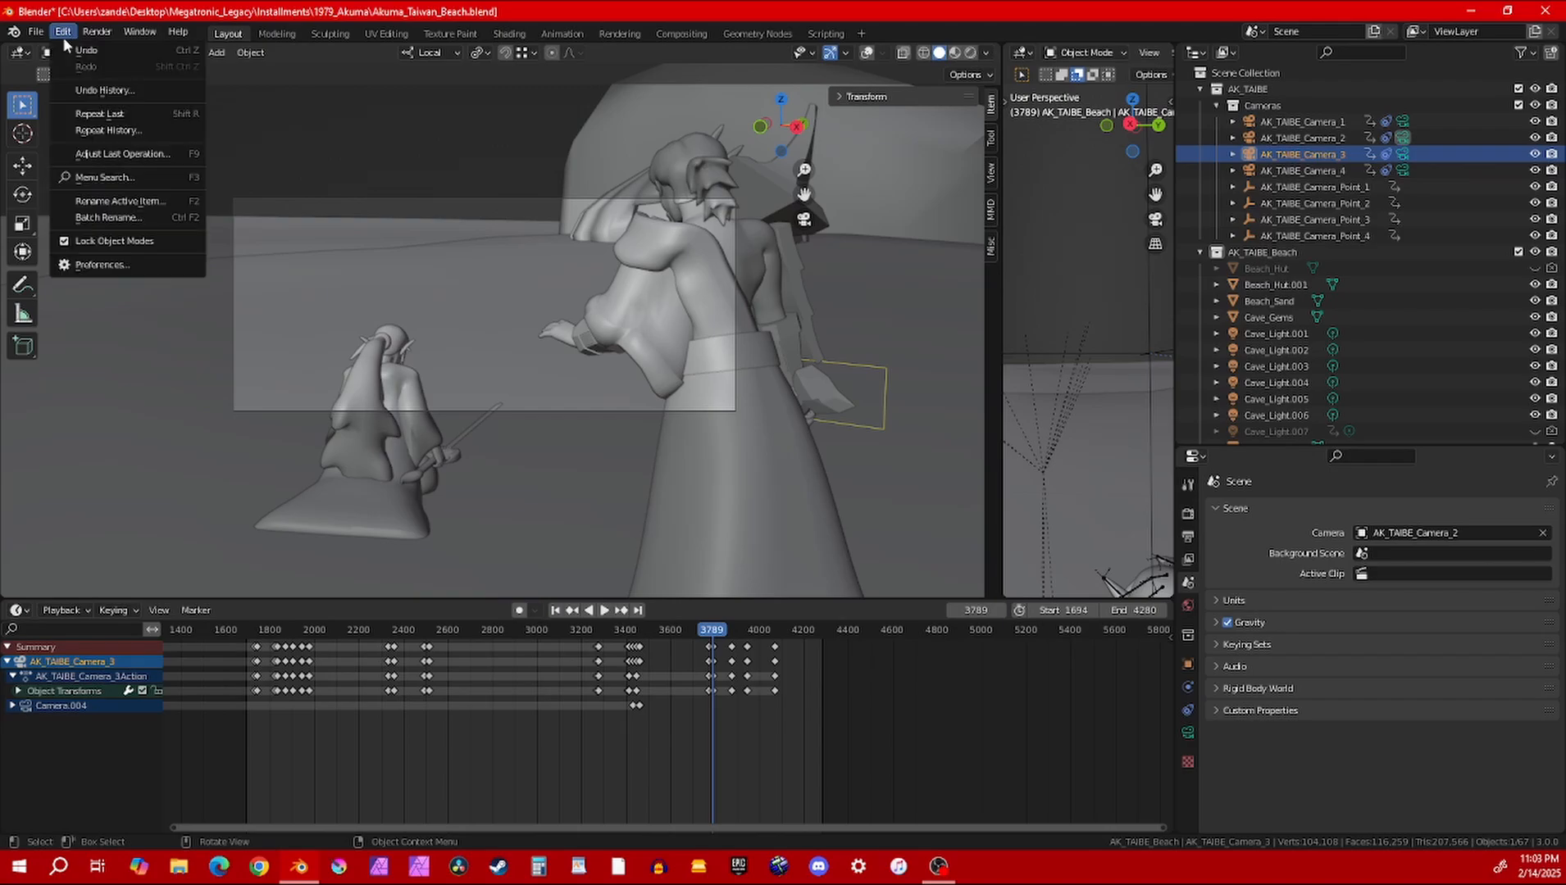
pyautogui.moveTo(105, 29)
pyautogui.moveTo(38, 30)
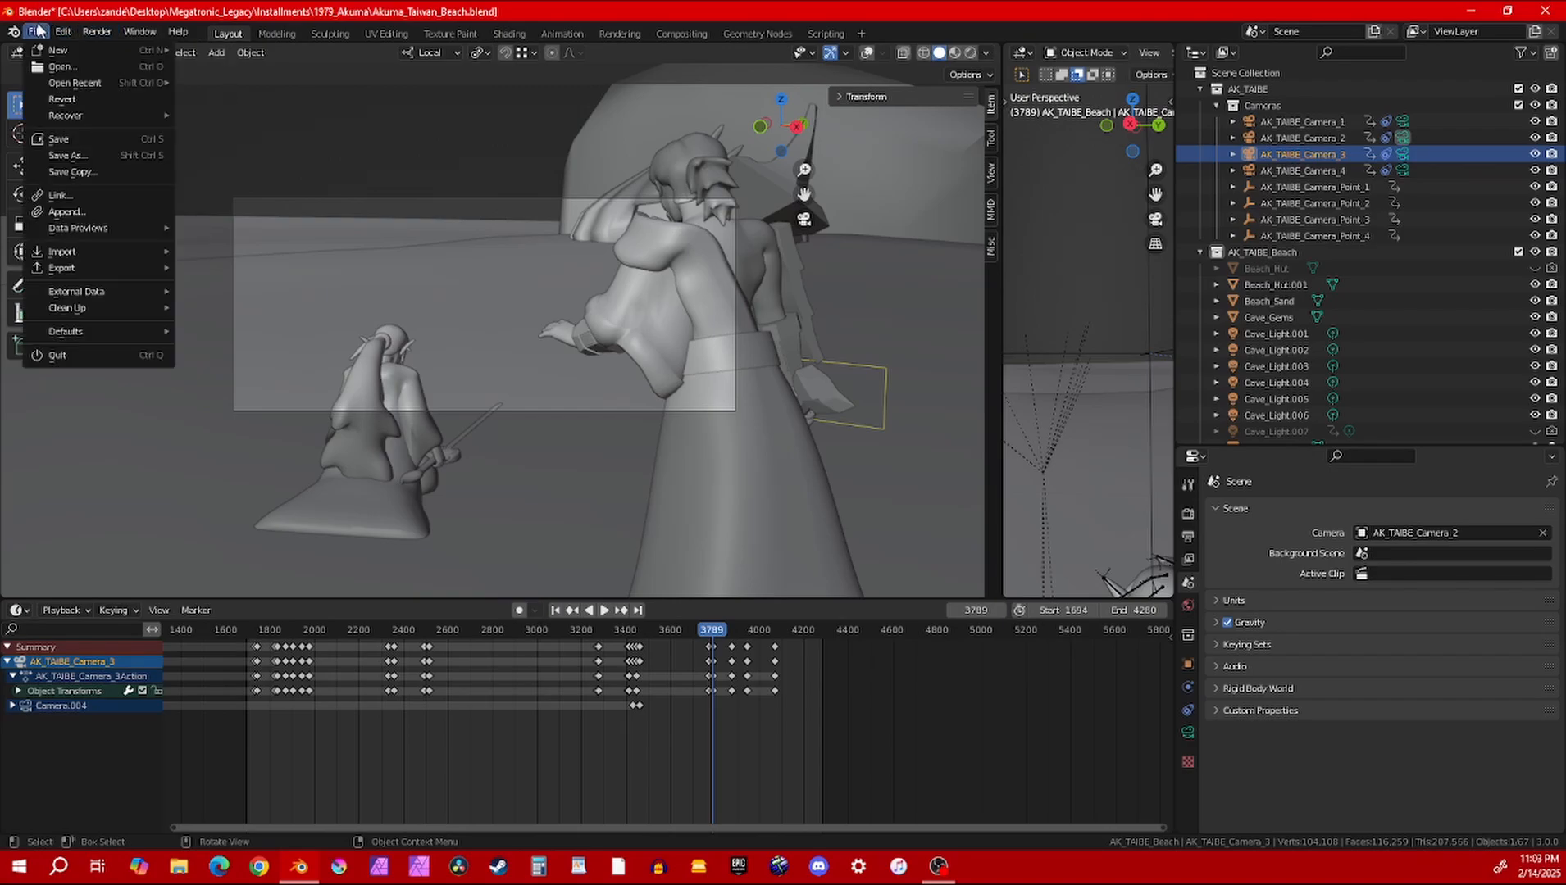
pyautogui.moveTo(102, 83)
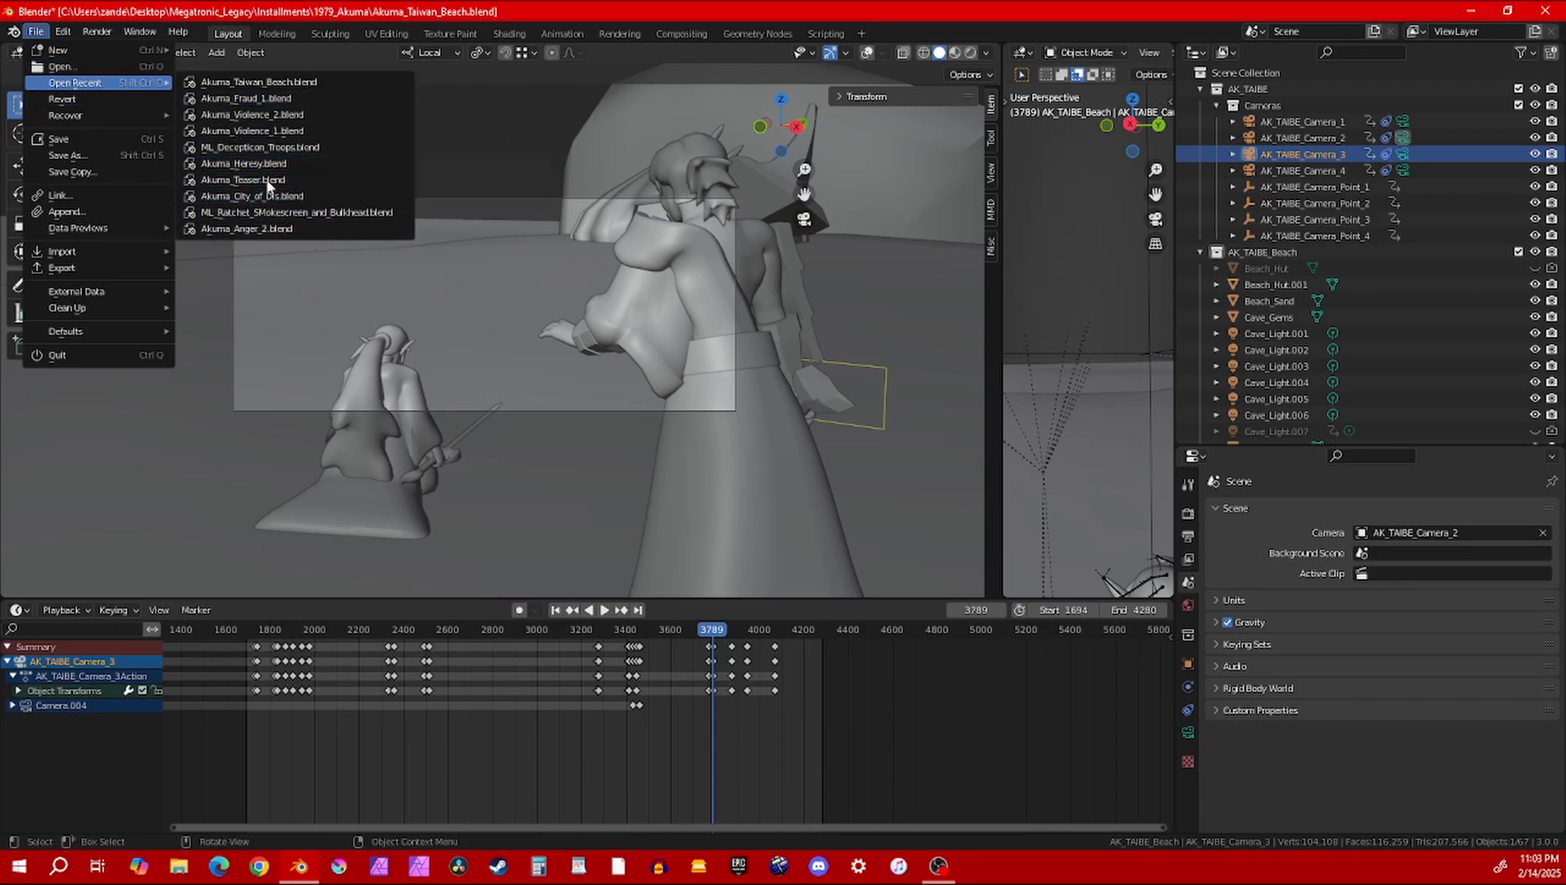
pyautogui.click(90, 72)
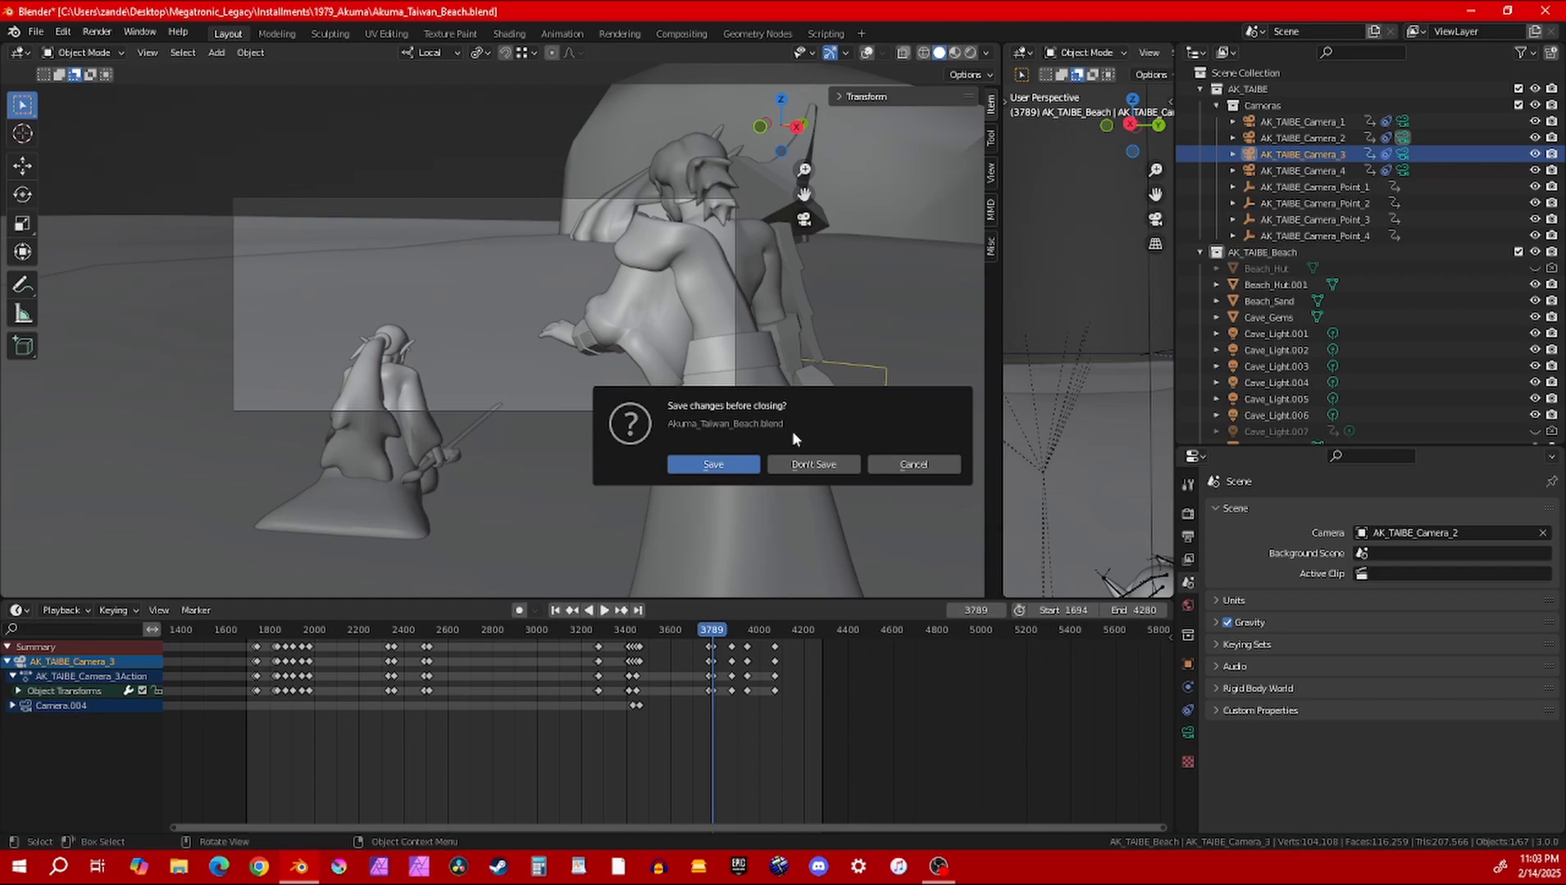
pyautogui.click(818, 467)
pyautogui.moveTo(635, 193); pyautogui.dragTo(336, 218)
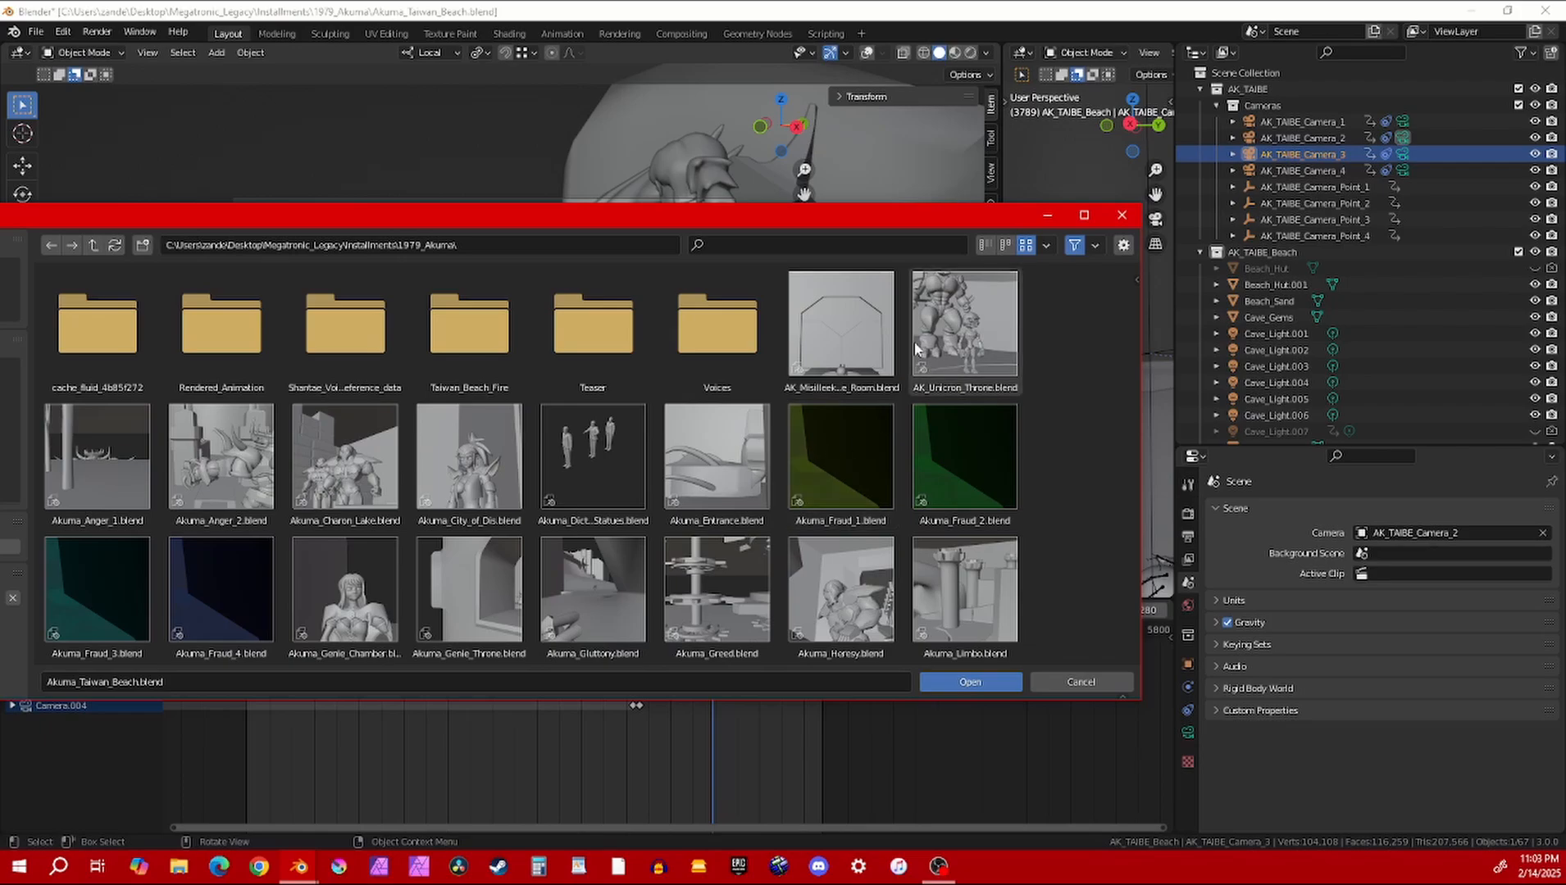
pyautogui.scroll(-3, 717, 475)
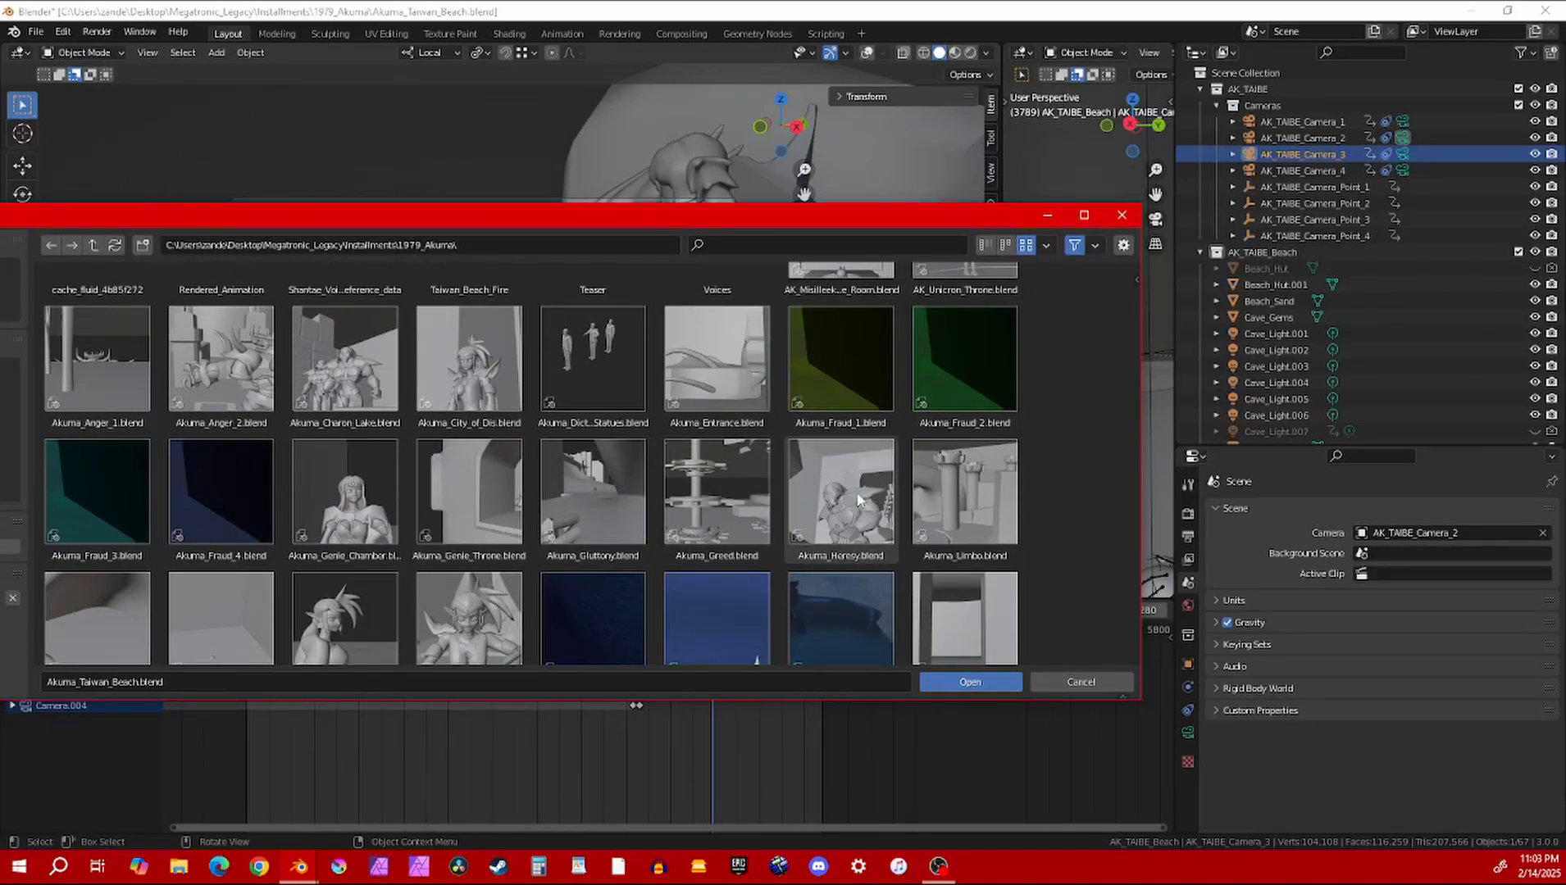
pyautogui.click(956, 483)
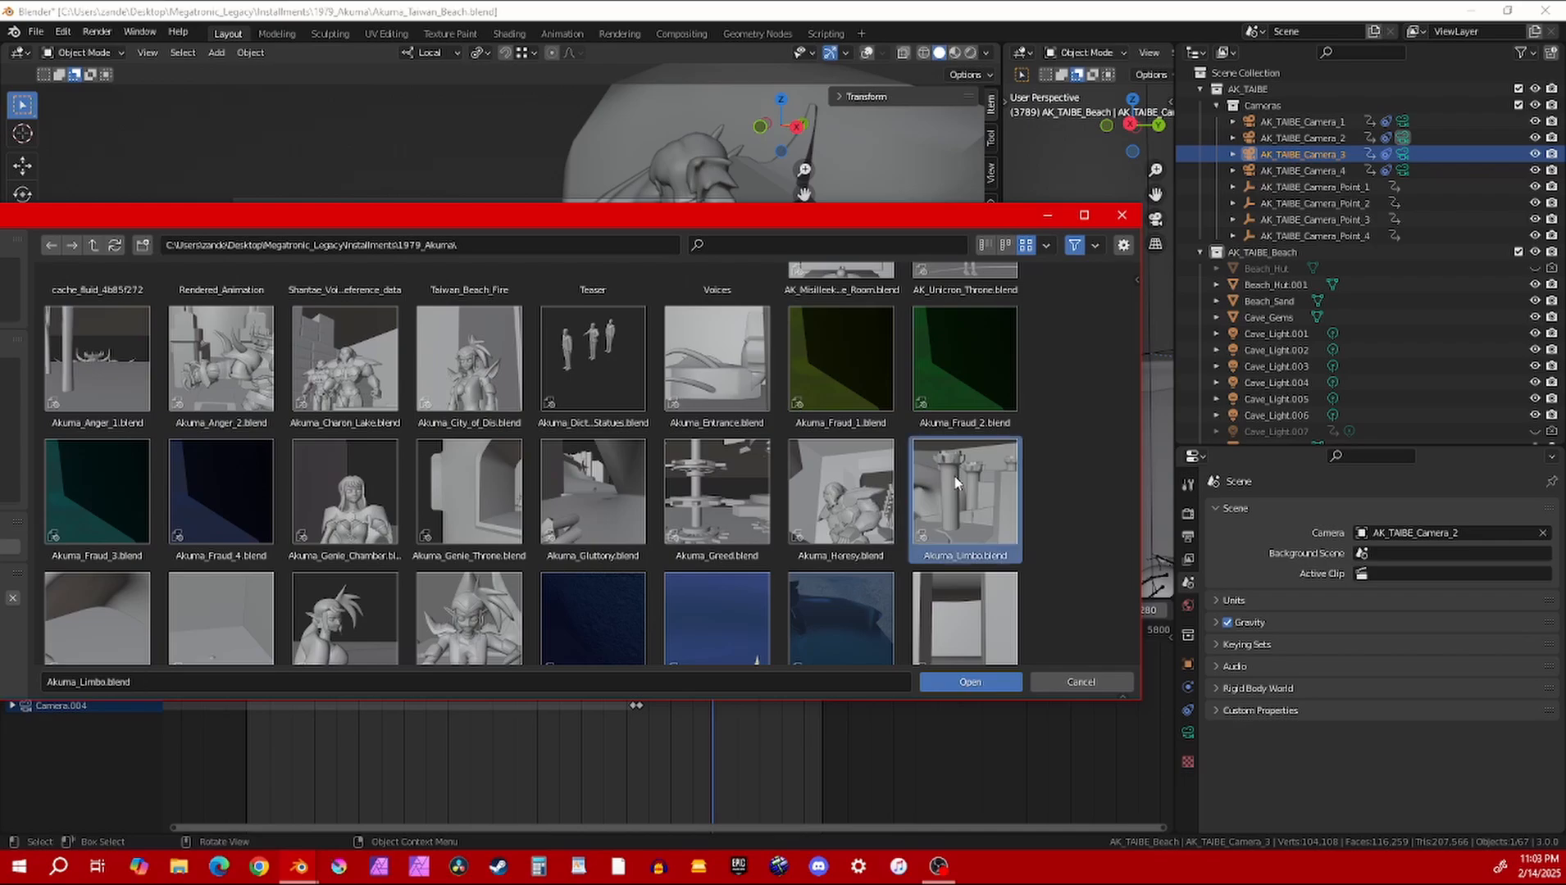
pyautogui.scroll(-2, 710, 502)
pyautogui.scroll(1, 653, 507)
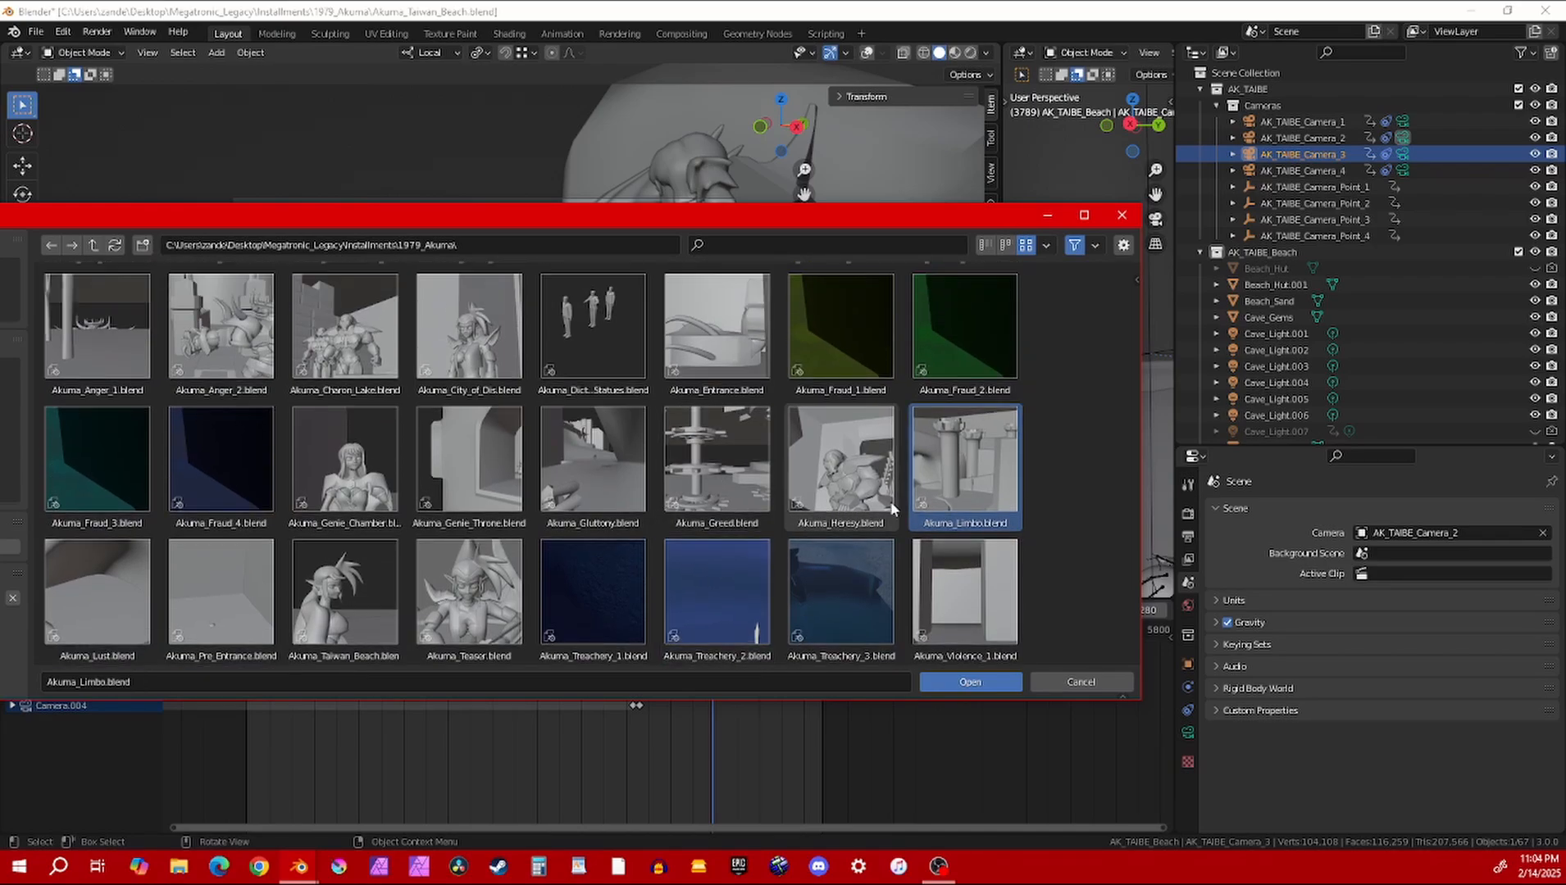
pyautogui.doubleClick(948, 445)
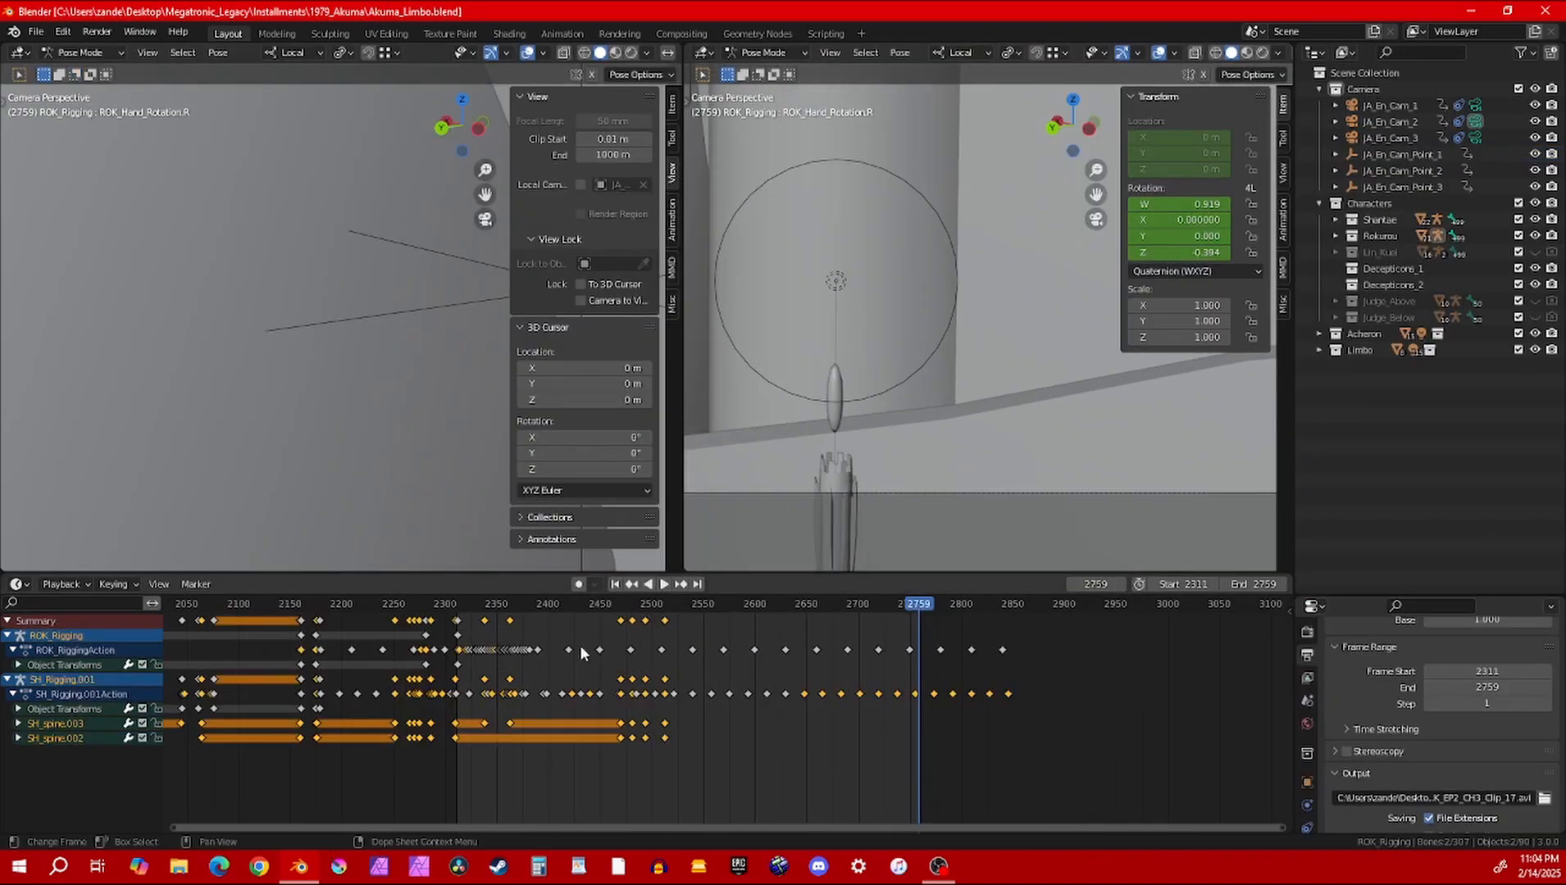
# Move the playhead to frame 1637 and widen the main 3D viewport to view the Limbo scene in user perspective
pyautogui.keyDown('ctrl'); pyautogui.hscroll(-5, 440, 643); pyautogui.keyUp('ctrl')
pyautogui.click(280, 605)
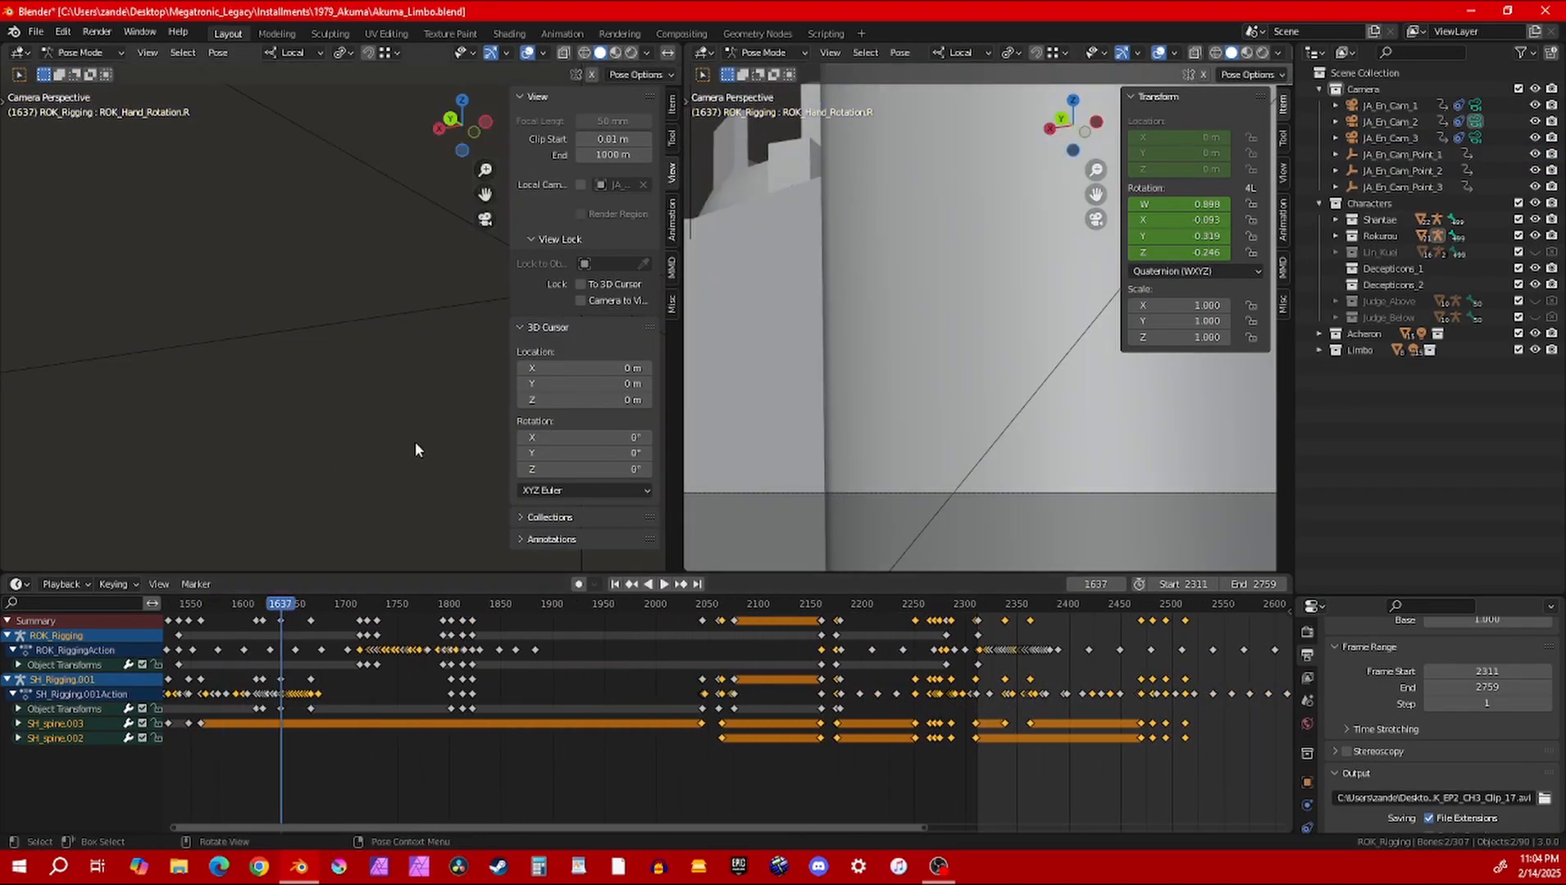
pyautogui.moveTo(683, 537); pyautogui.dragTo(1066, 537)
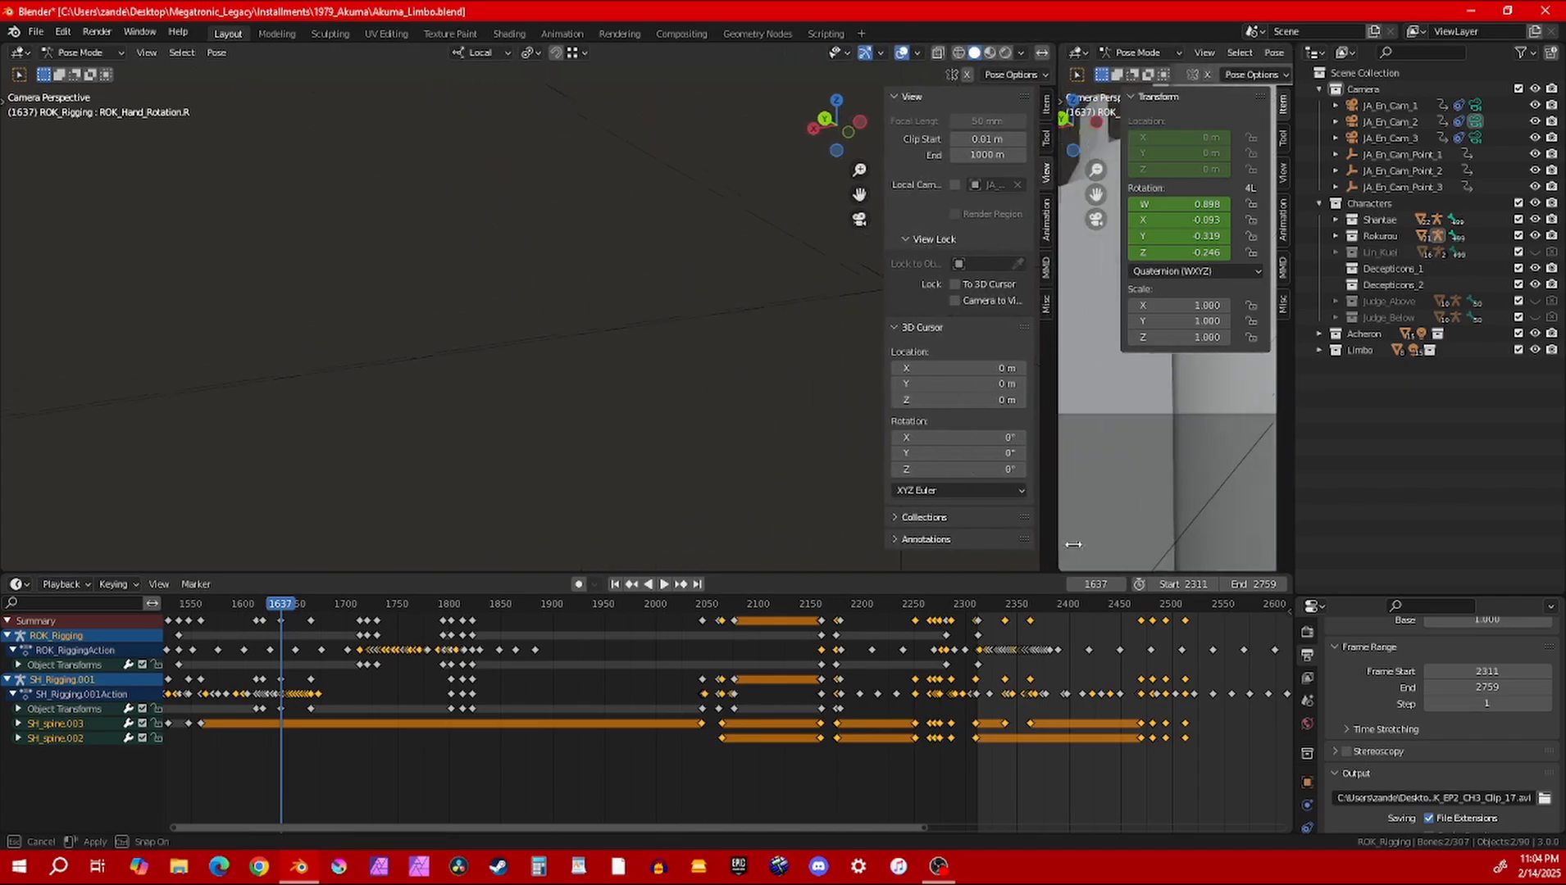
pyautogui.moveTo(661, 395); pyautogui.dragTo(627, 406, button='middle')
pyautogui.scroll(-8, 504, 402)
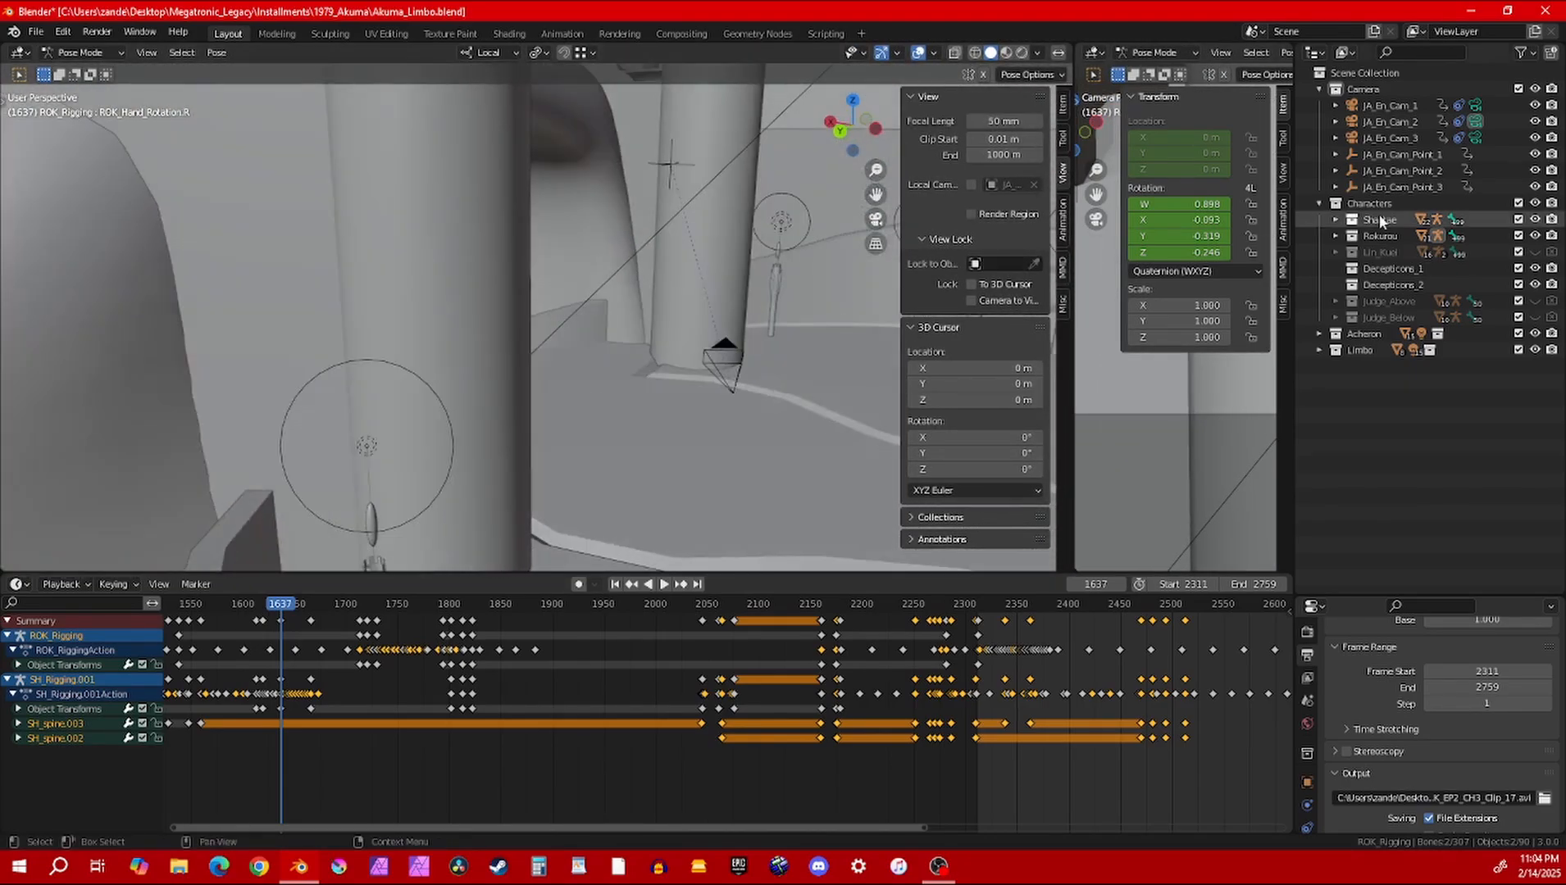
# Unhide the Judge_Above collection and switch the main 3D viewport to Rendered shading
pyautogui.click(1533, 301)
pyautogui.moveTo(706, 345)
pyautogui.mouseDown(button='middle')
pyautogui.moveTo(616, 318)
pyautogui.moveTo(692, 366)
pyautogui.mouseUp(button='middle')
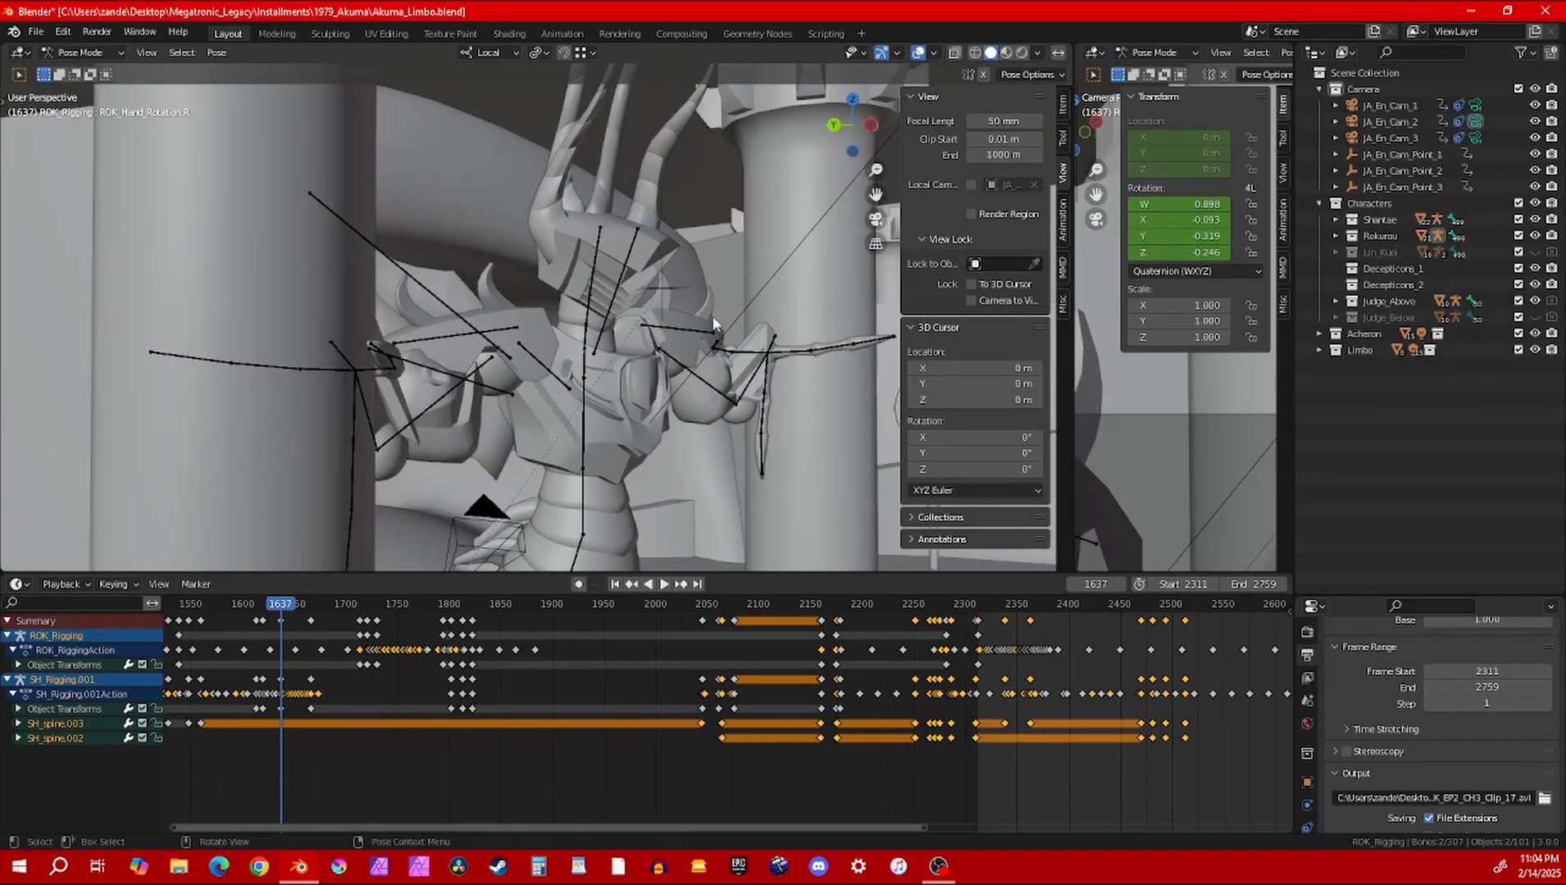
pyautogui.moveTo(555, 347)
pyautogui.mouseDown(button='middle')
pyautogui.moveTo(574, 378)
pyautogui.moveTo(584, 360)
pyautogui.moveTo(566, 353)
pyautogui.moveTo(611, 352)
pyautogui.mouseUp(button='middle')
pyautogui.press('z')
pyautogui.press('8')
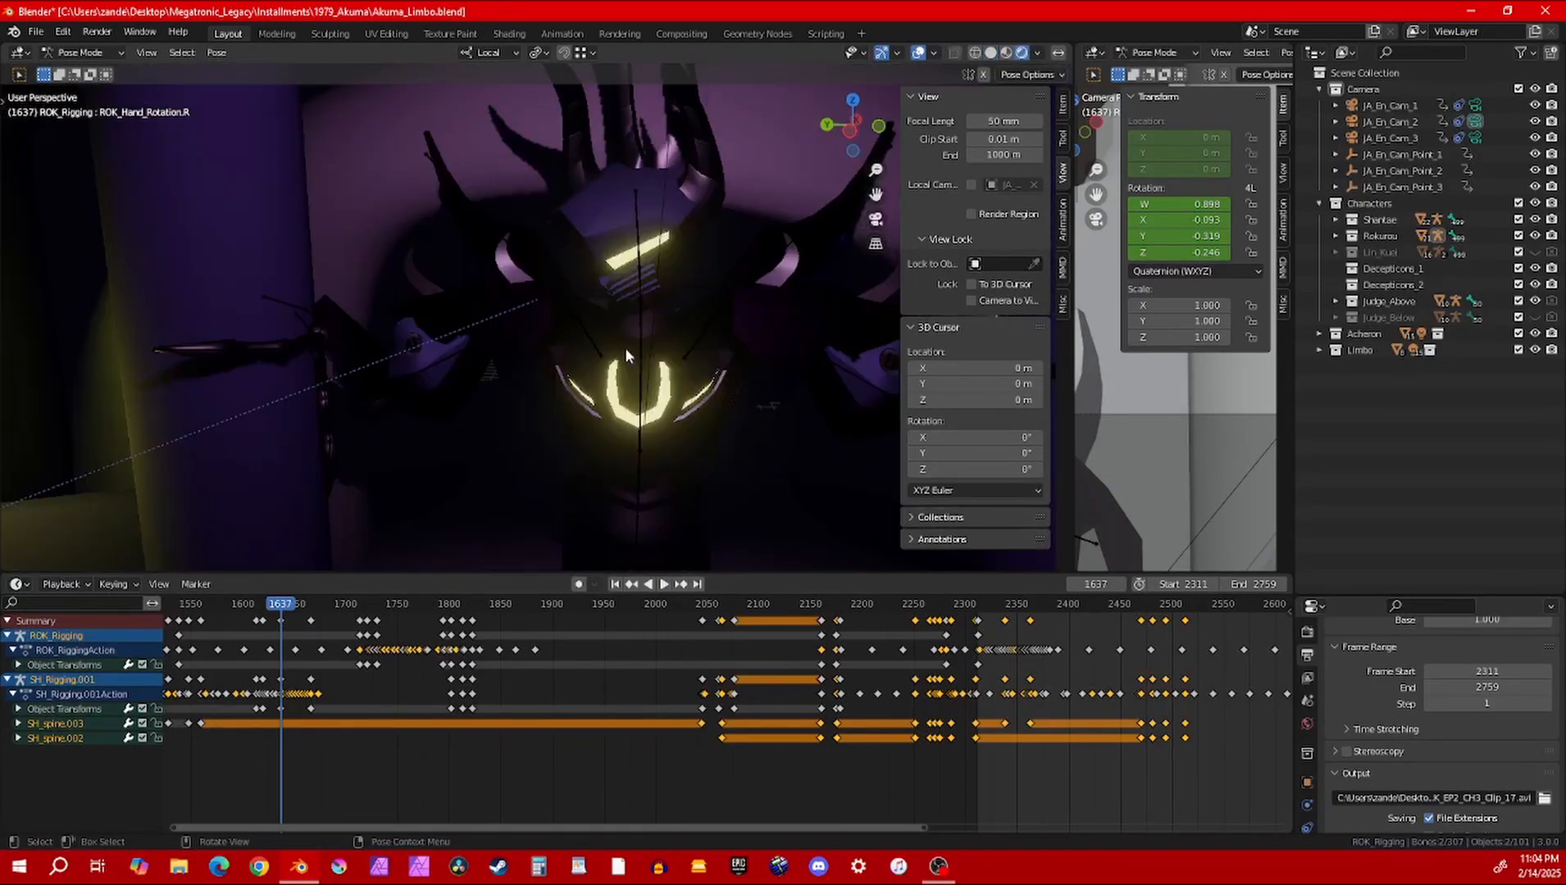
# Hide the overlays in the main viewport and view the Judge_Above character with the figures standing before it
pyautogui.scroll(-5, 599, 339)
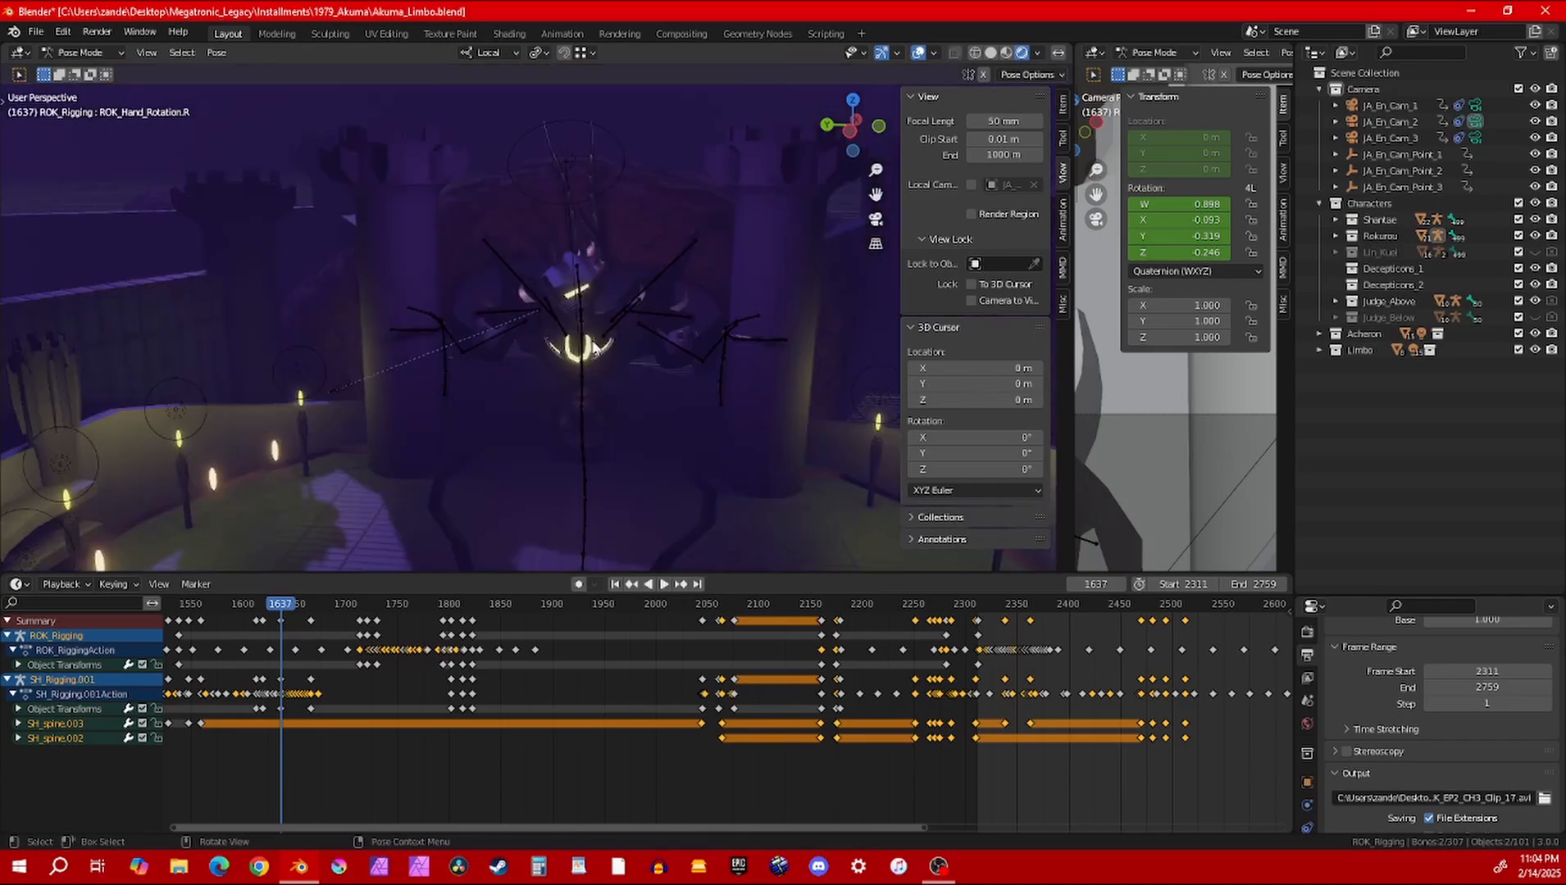
pyautogui.scroll(6, 632, 336)
pyautogui.moveTo(599, 338); pyautogui.dragTo(651, 335, button='middle')
pyautogui.scroll(-4, 619, 318)
pyautogui.moveTo(724, 375); pyautogui.dragTo(541, 393, button='middle')
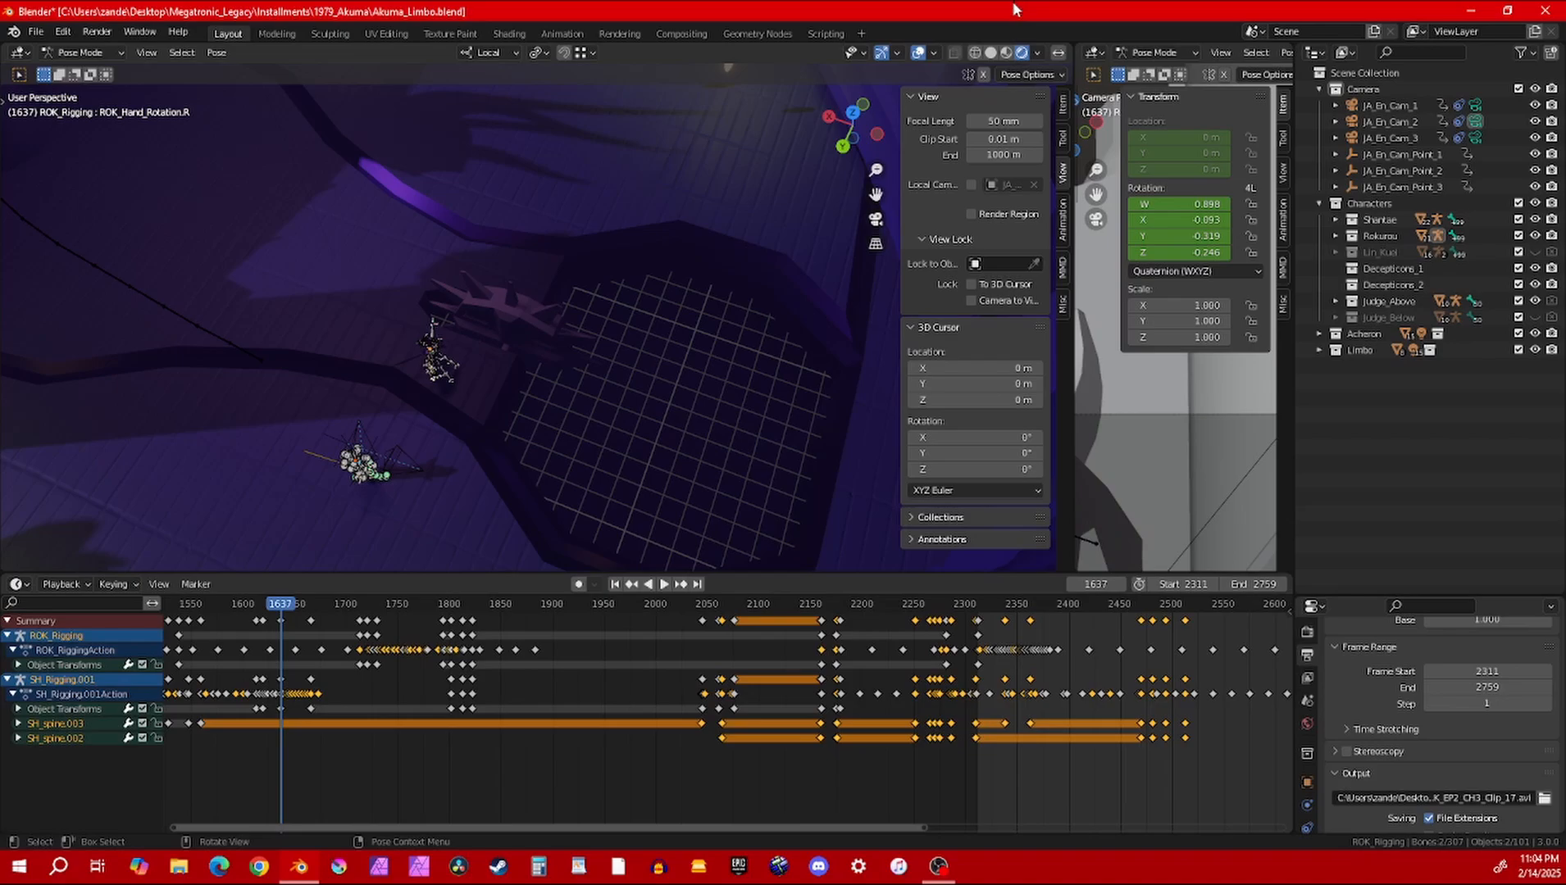
pyautogui.click(929, 53)
pyautogui.moveTo(796, 271); pyautogui.dragTo(473, 309, button='middle')
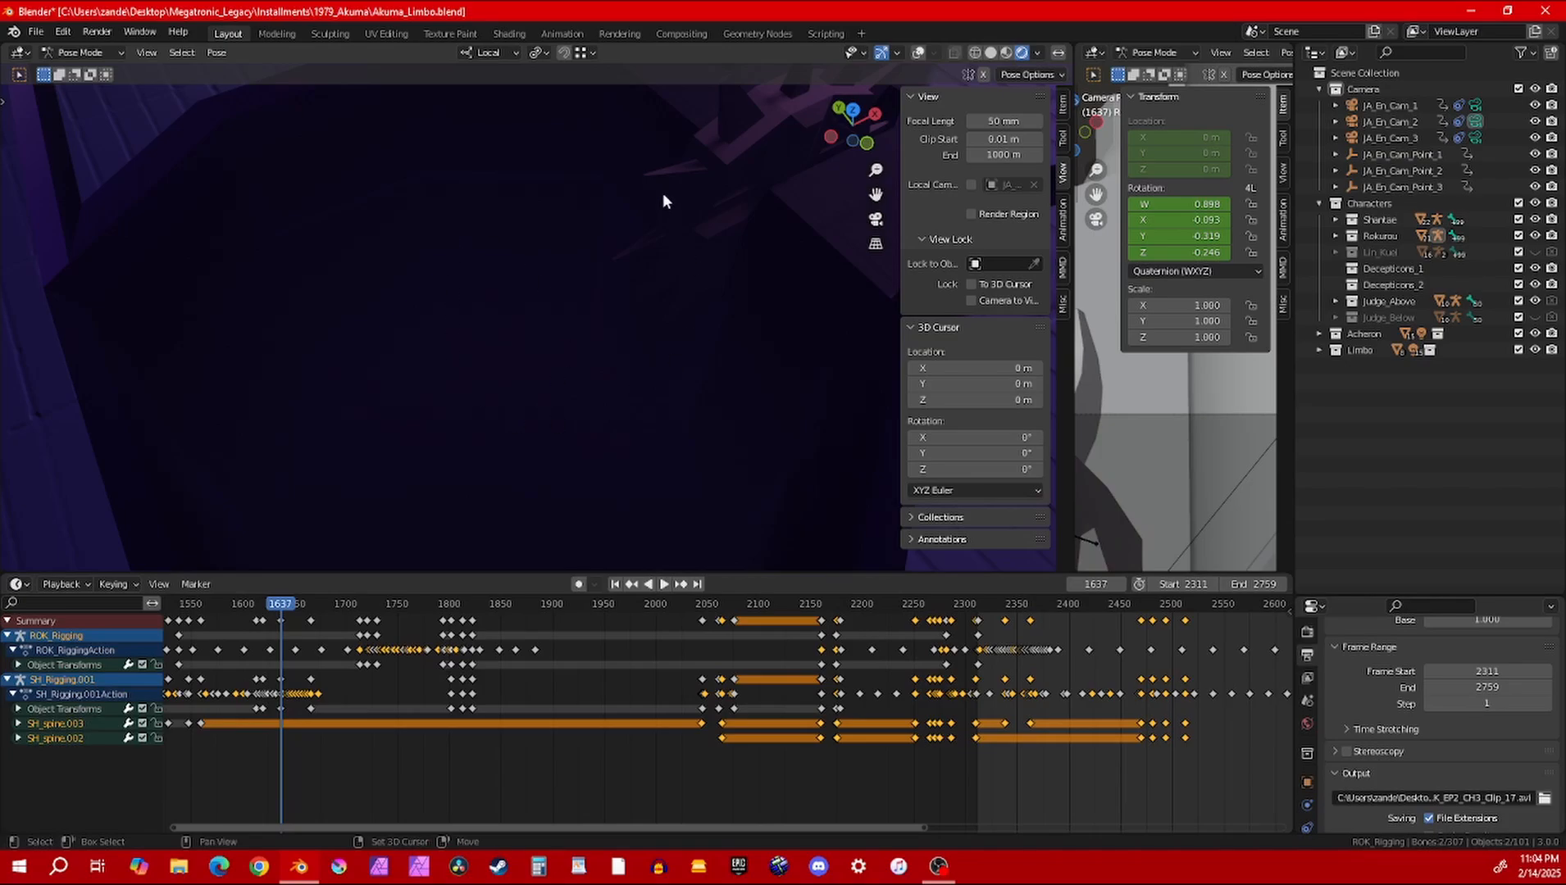
pyautogui.moveTo(663, 201); pyautogui.dragTo(492, 336, button='middle')
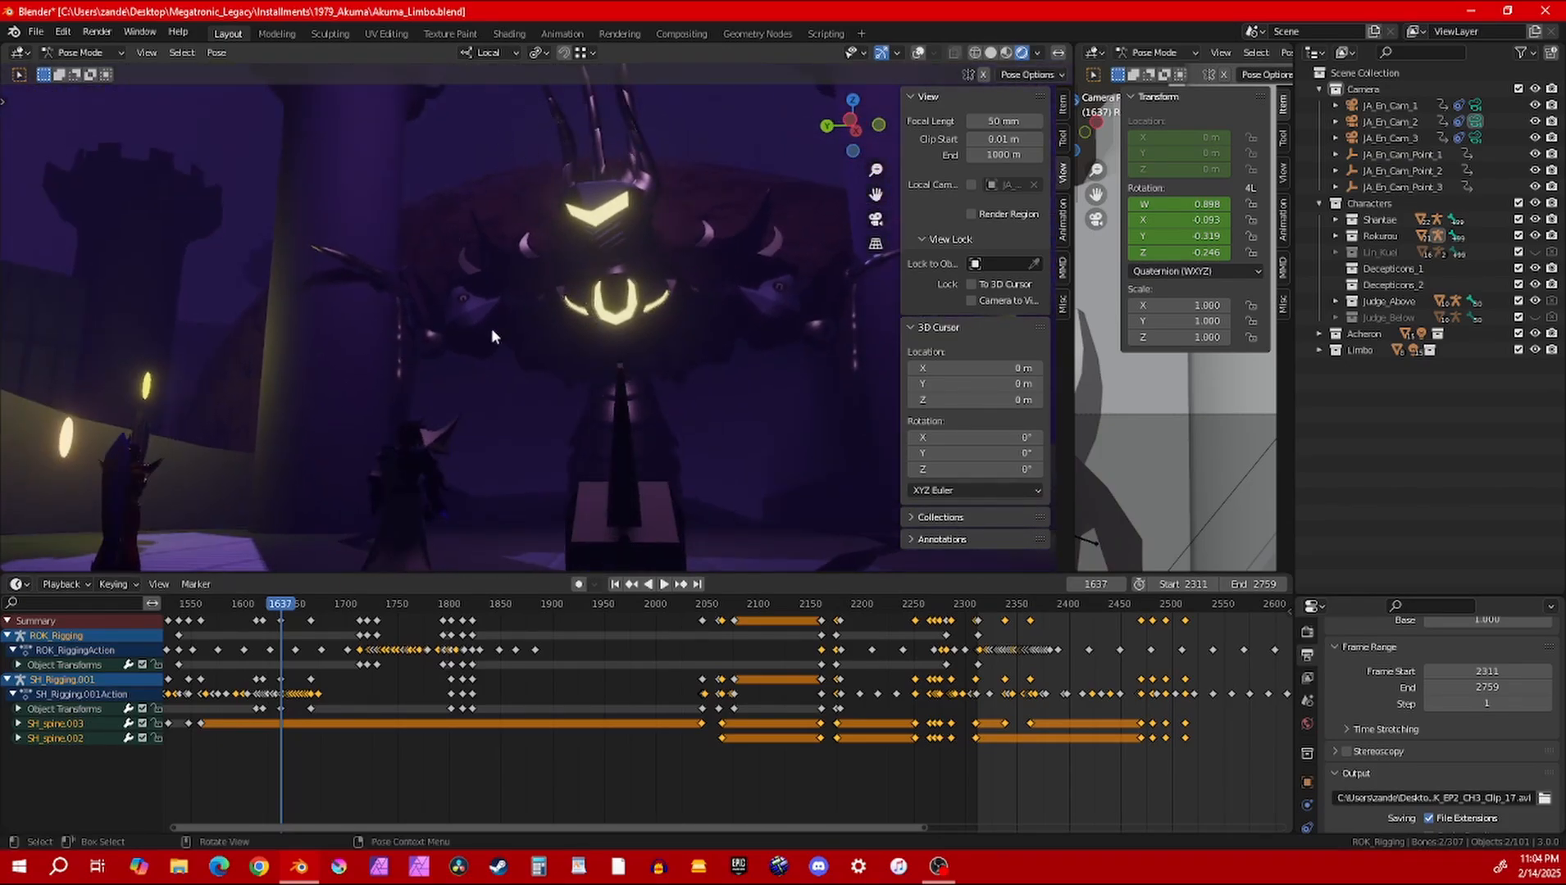
pyautogui.moveTo(506, 259); pyautogui.dragTo(528, 427, button='middle')
# Unhide the Judge_Below collection and view its long body on the arena floor beneath Judge_Above
pyautogui.click(1534, 317)
pyautogui.moveTo(515, 694); pyautogui.dragTo(433, 674, button='middle')
pyautogui.moveTo(554, 410)
pyautogui.mouseDown(button='middle')
pyautogui.moveTo(567, 412)
pyautogui.moveTo(542, 415)
pyautogui.moveTo(577, 389)
pyautogui.mouseUp(button='middle')
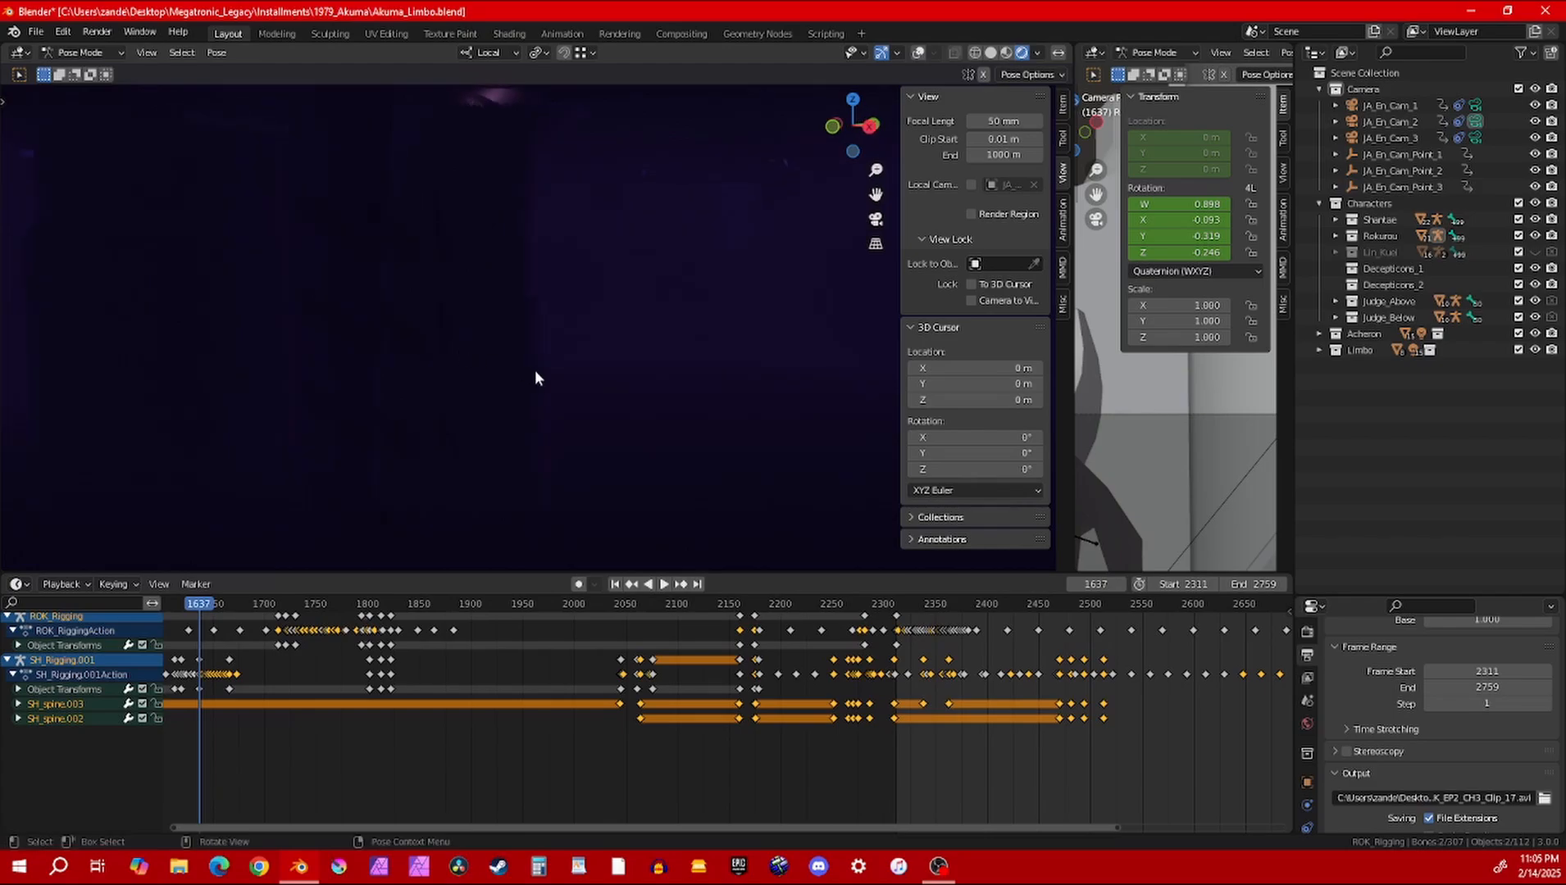
pyautogui.moveTo(555, 290); pyautogui.dragTo(435, 379, button='middle')
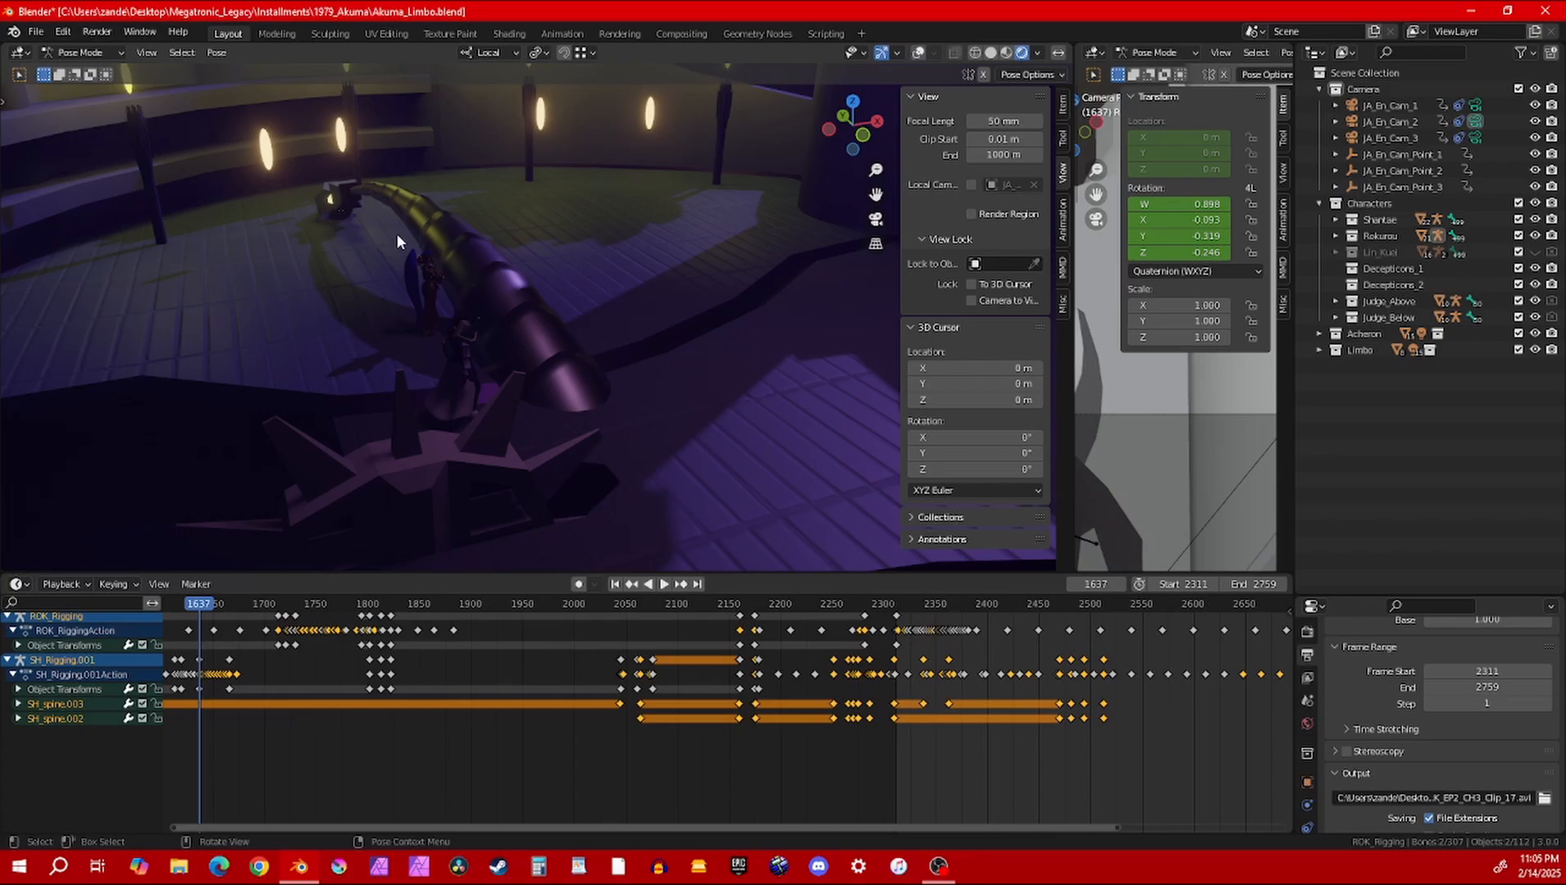
pyautogui.moveTo(386, 247); pyautogui.dragTo(709, 279, button='middle')
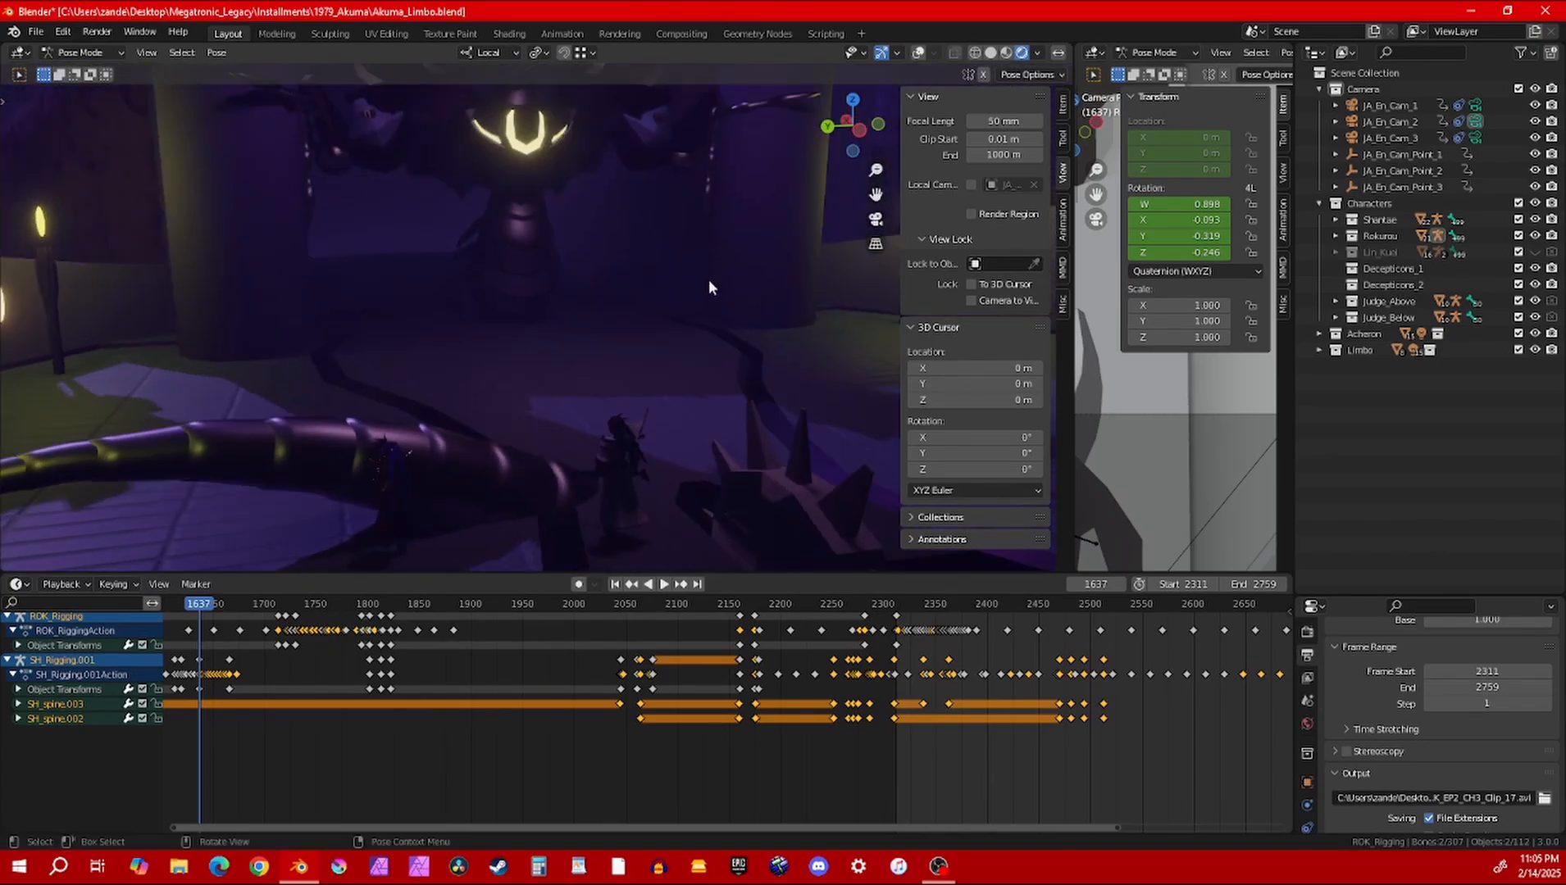
pyautogui.moveTo(527, 289); pyautogui.dragTo(564, 355, button='middle')
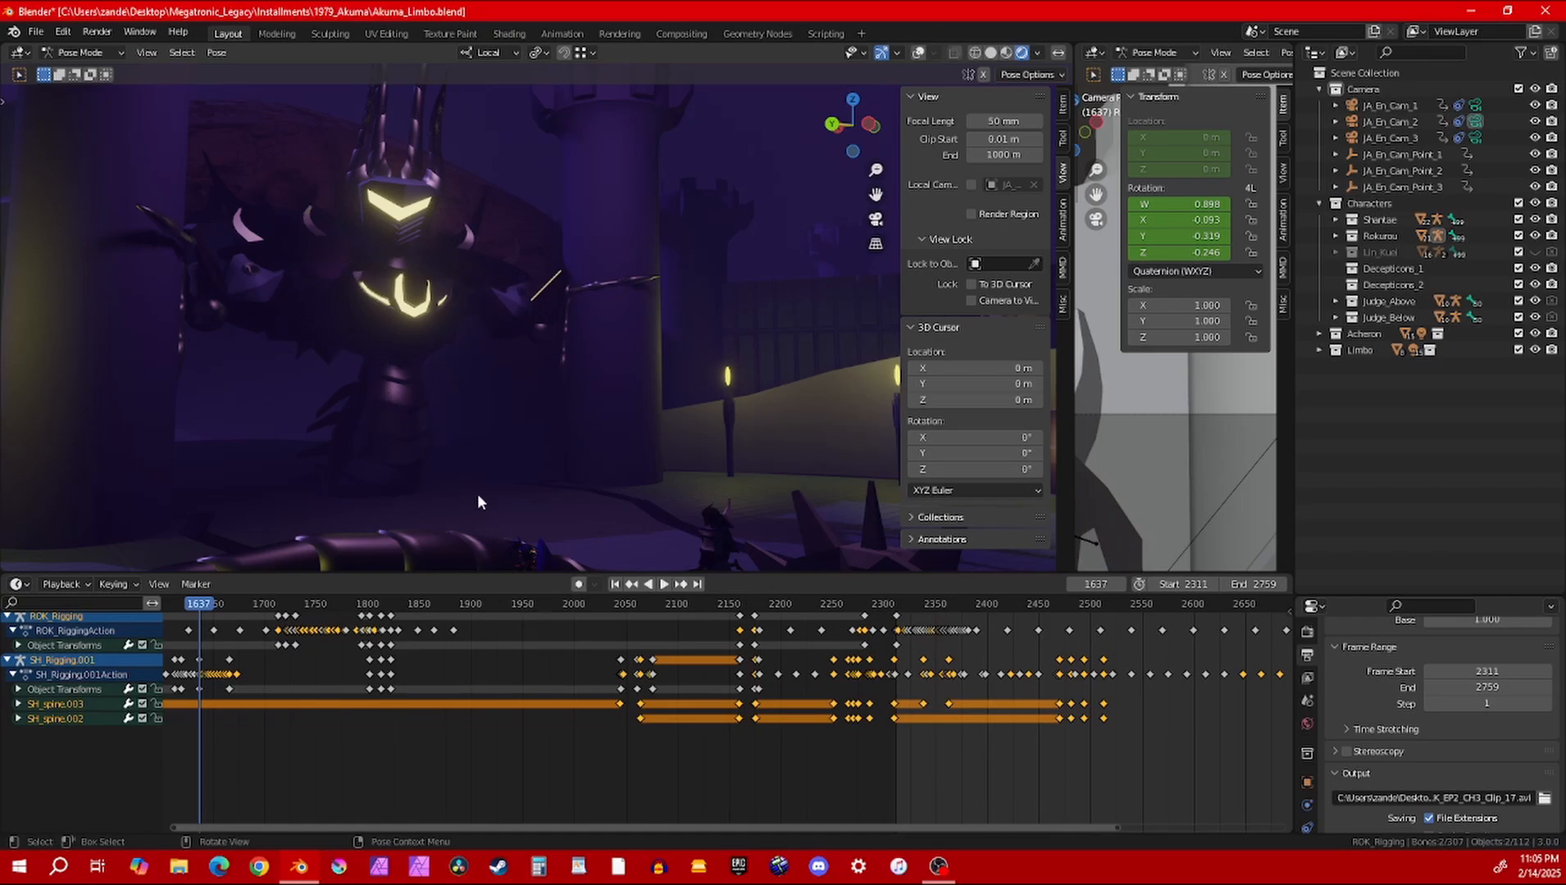
pyautogui.moveTo(502, 420); pyautogui.dragTo(480, 338, button='middle')
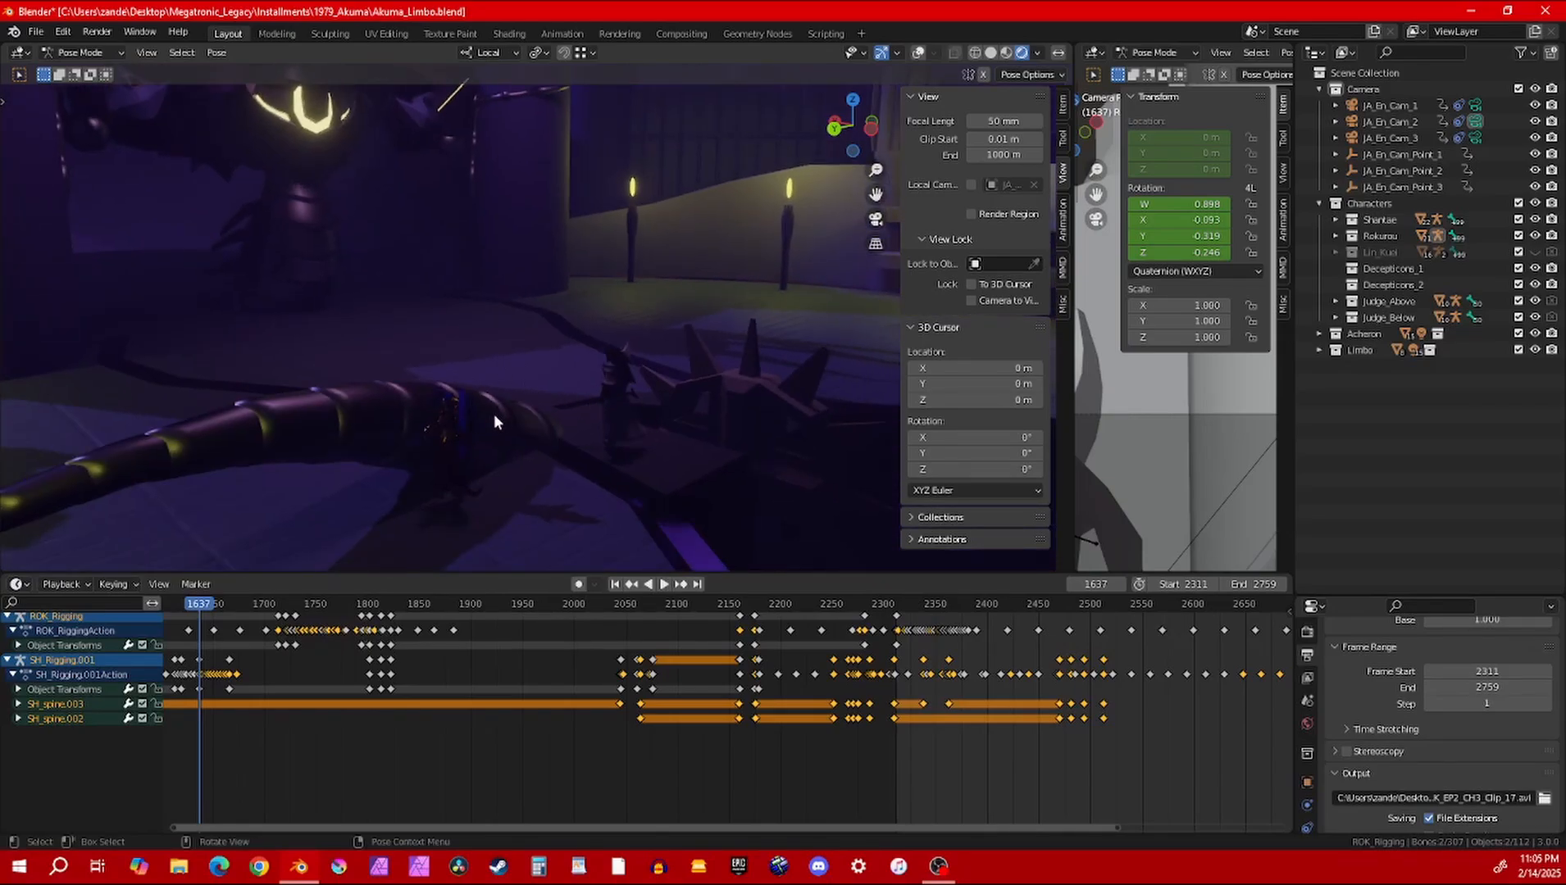
# Examine the rest of the Limbo environment, from the room with the three glowing figures to the whole torch-lit arena
pyautogui.moveTo(492, 353); pyautogui.dragTo(763, 185, button='middle')
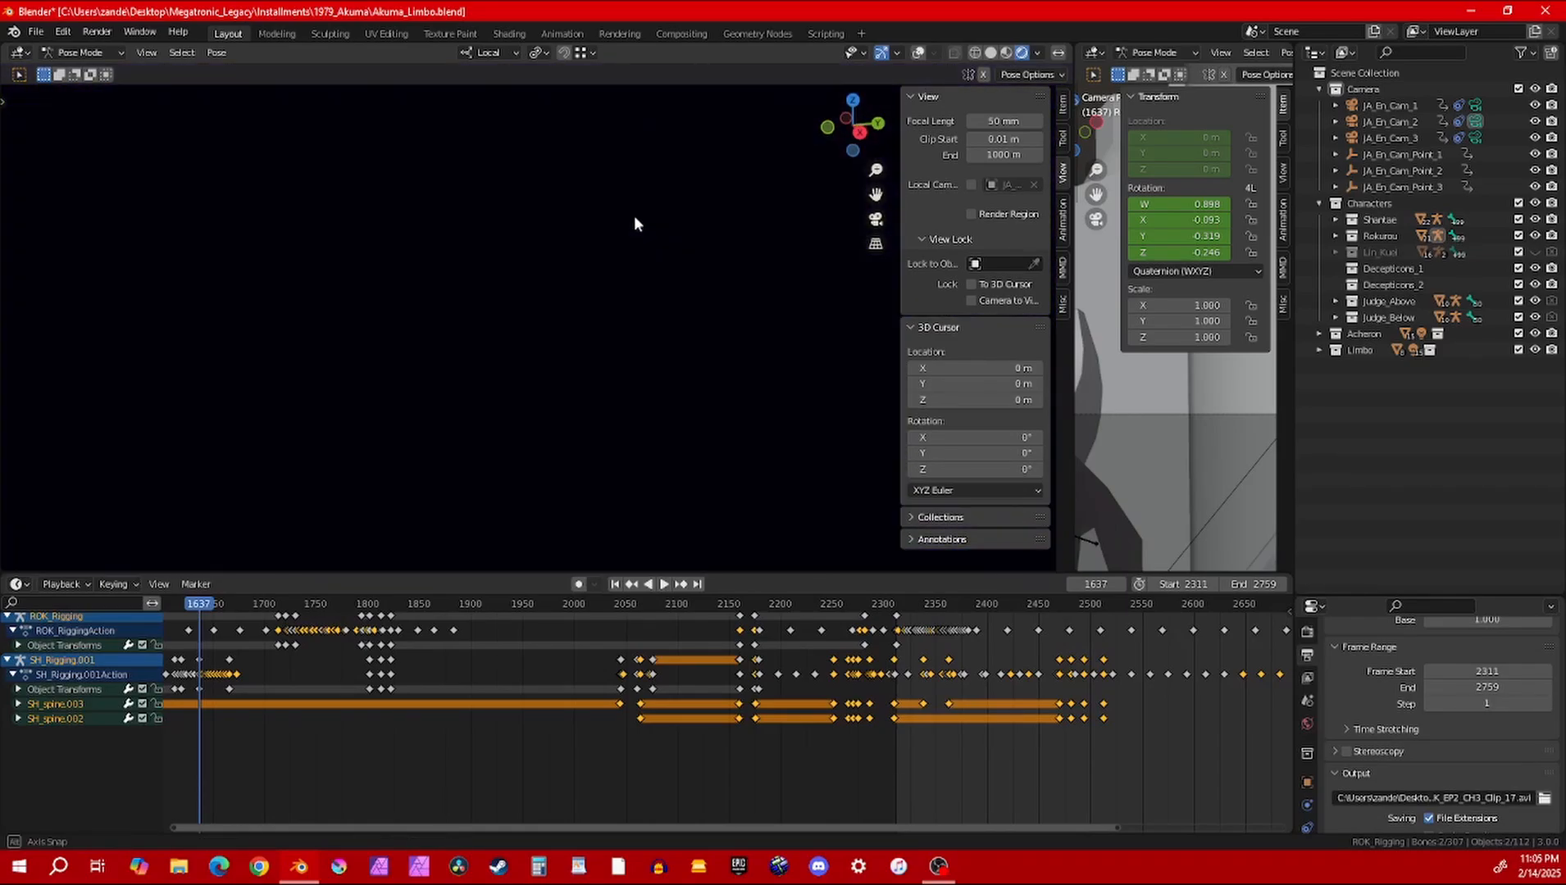
pyautogui.moveTo(636, 221); pyautogui.dragTo(502, 321, button='middle')
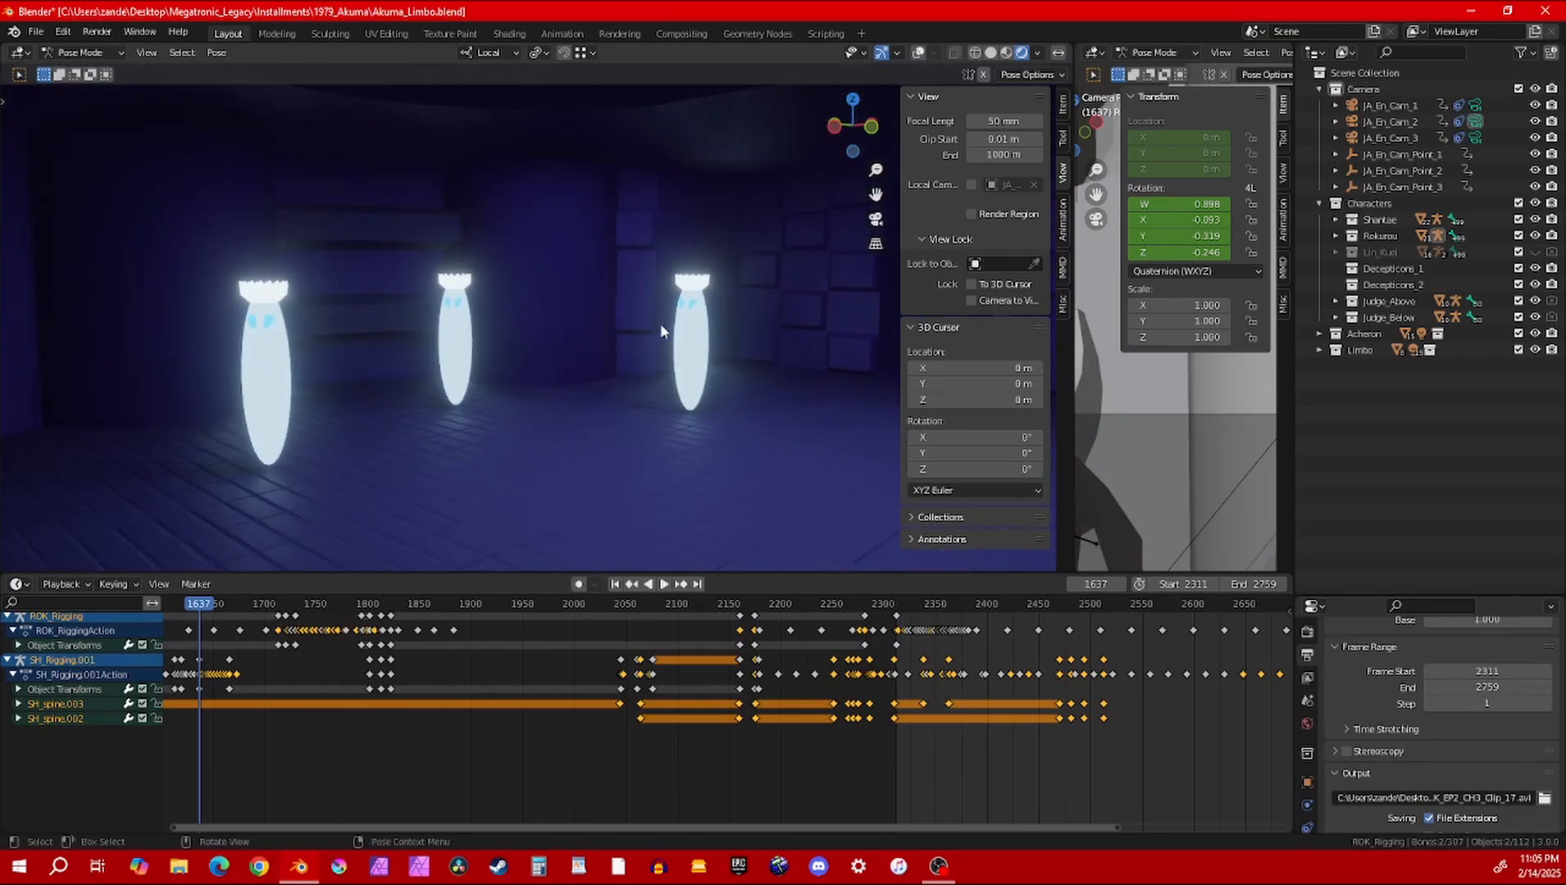
pyautogui.moveTo(661, 330); pyautogui.dragTo(546, 244, button='middle')
pyautogui.moveTo(51, 238); pyautogui.dragTo(411, 401, button='middle')
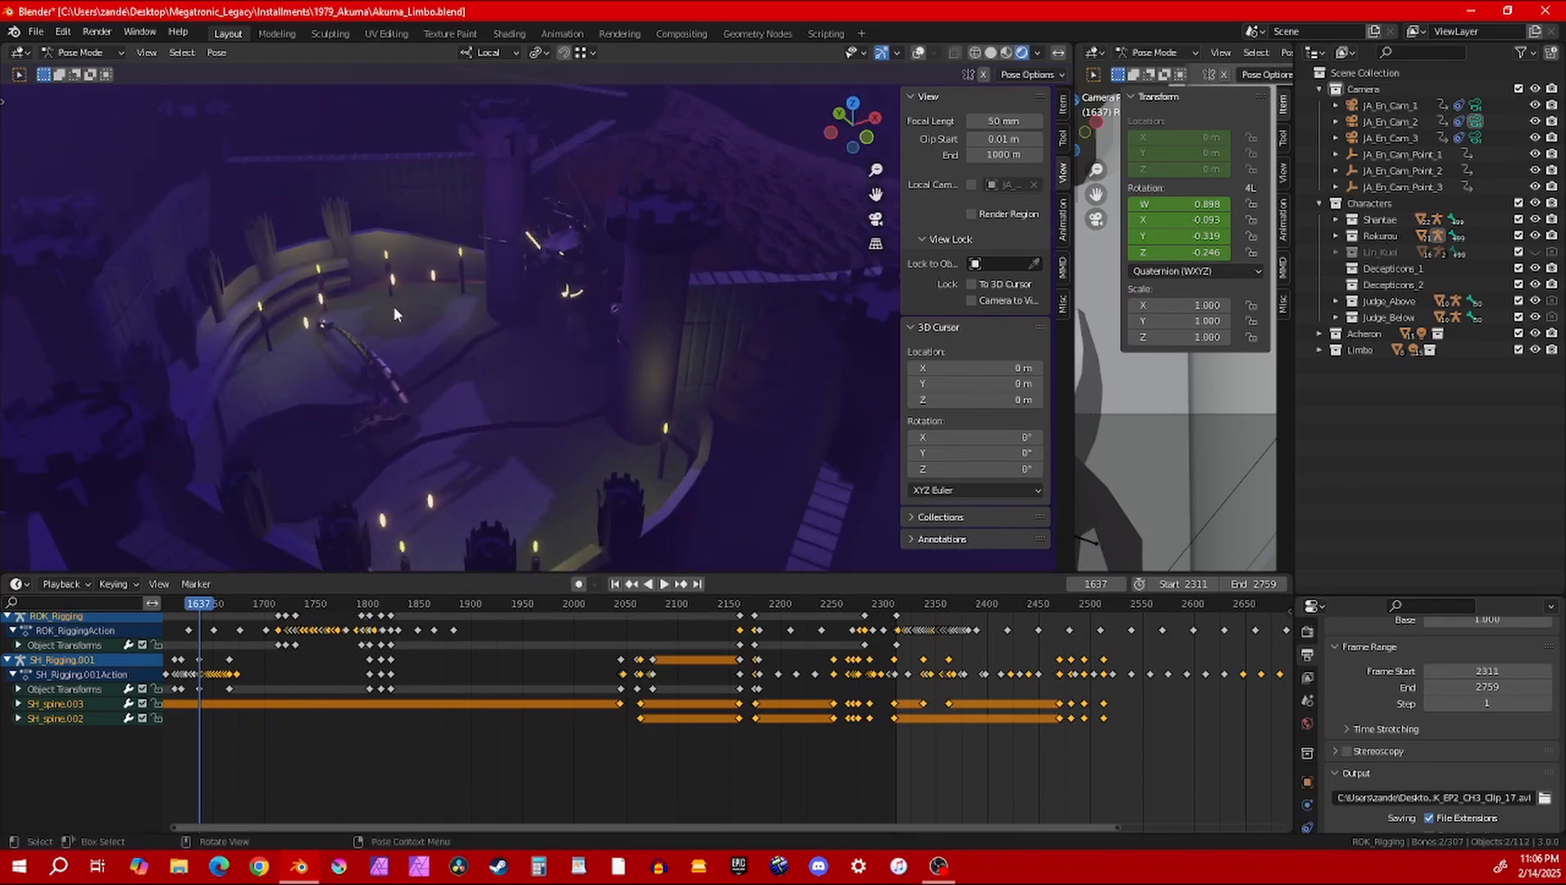
pyautogui.moveTo(444, 312); pyautogui.dragTo(485, 344, button='middle')
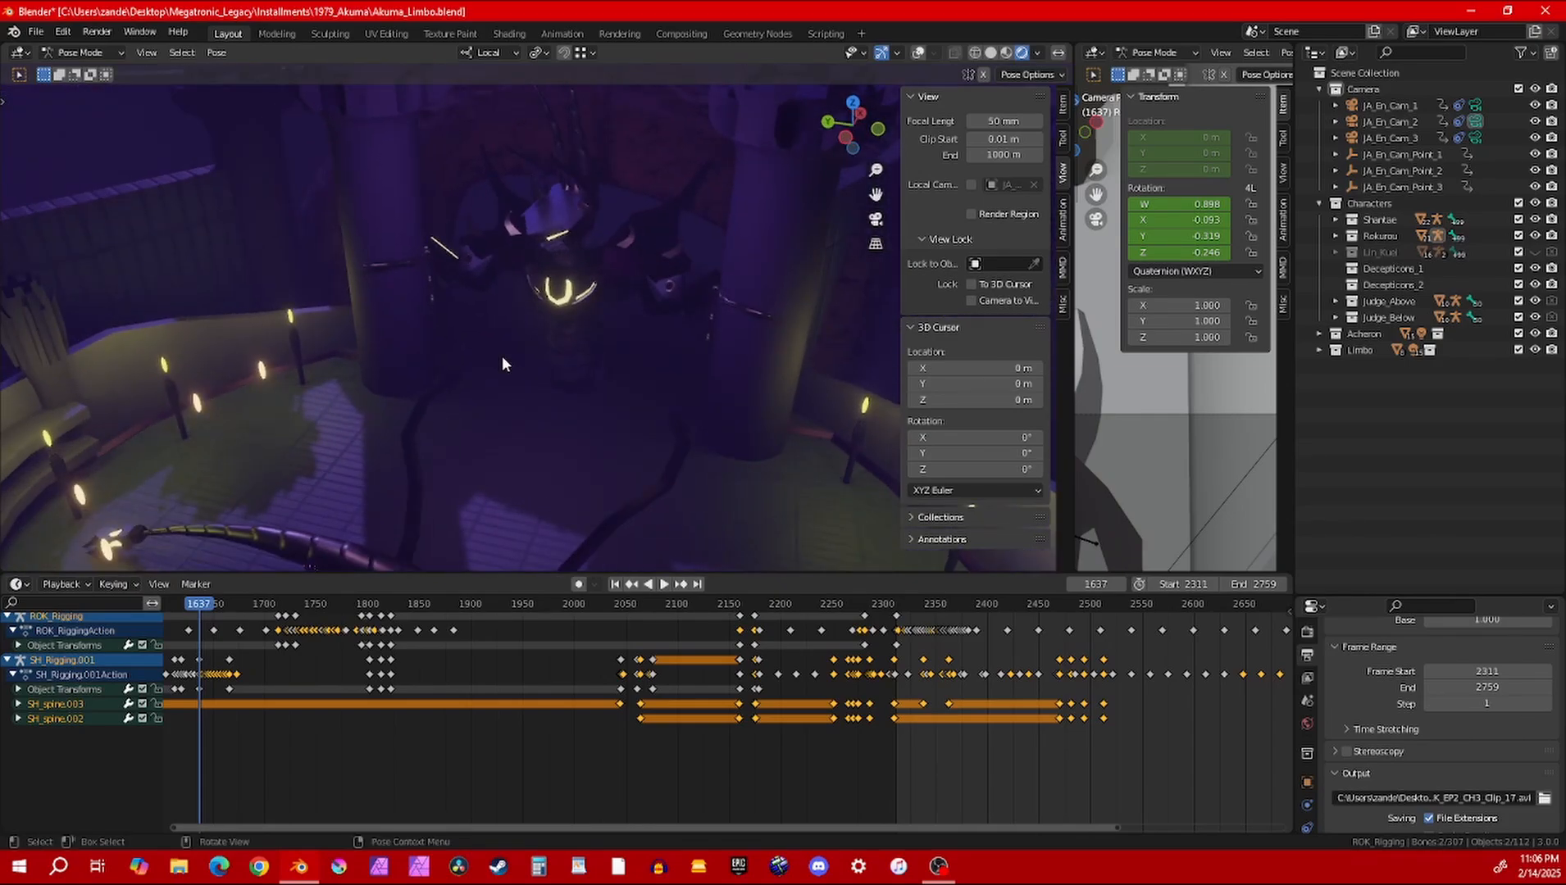
pyautogui.scroll(5, 507, 378)
pyautogui.keyDown('shift'); pyautogui.moveTo(472, 398); pyautogui.dragTo(498, 331, button='middle'); pyautogui.keyUp('shift')
pyautogui.scroll(-2, 498, 331)
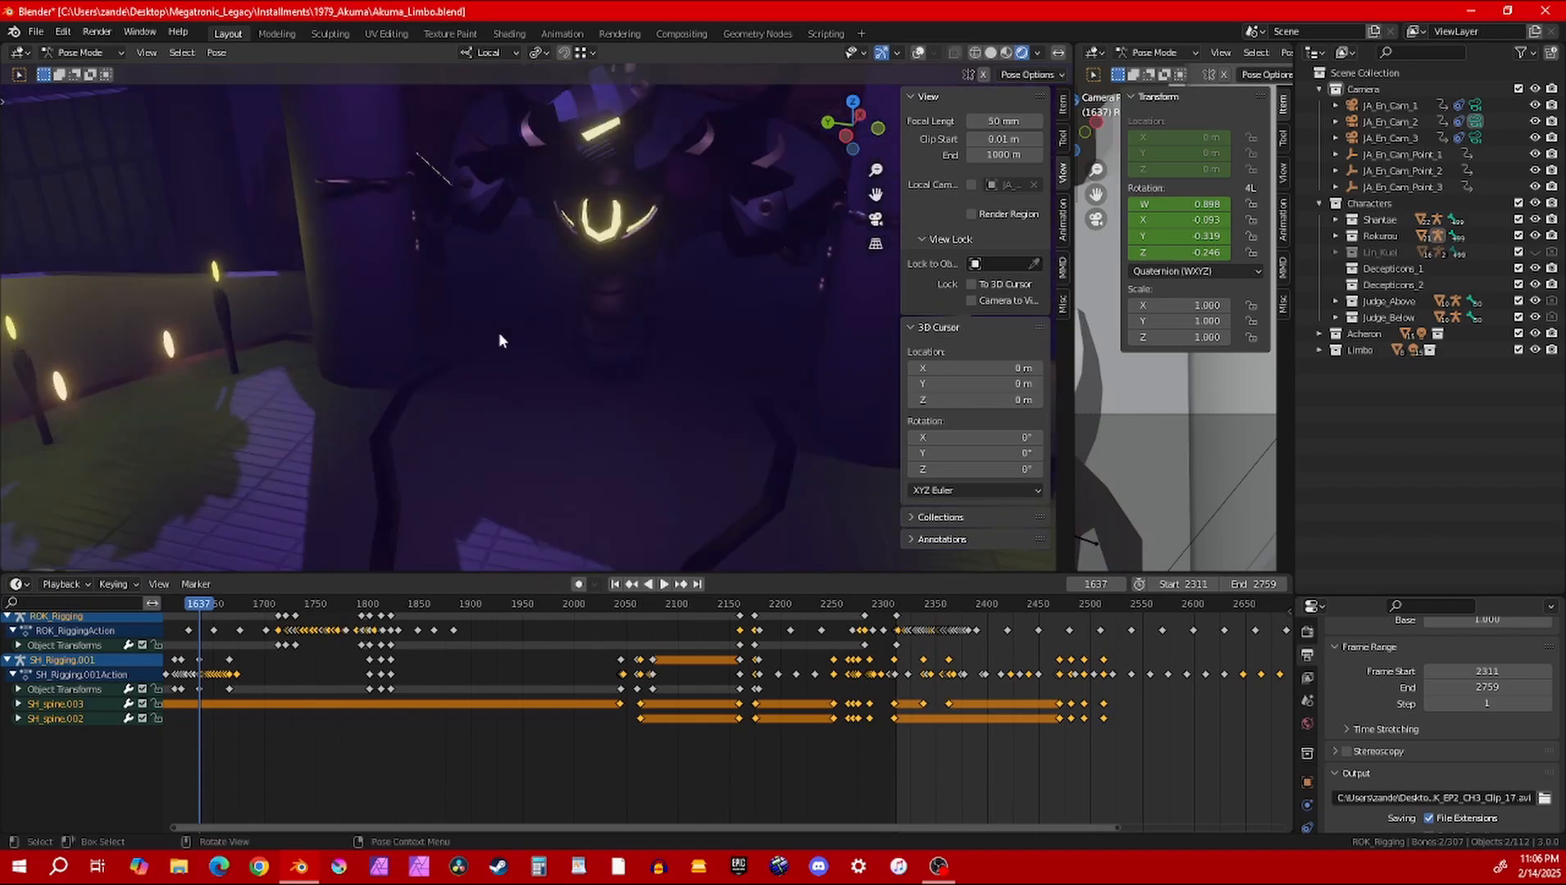
# Open Akuma_Anger_1.blend from the 1979_Akuma folder without saving the changes to Akuma_Limbo.blend
pyautogui.click(36, 32)
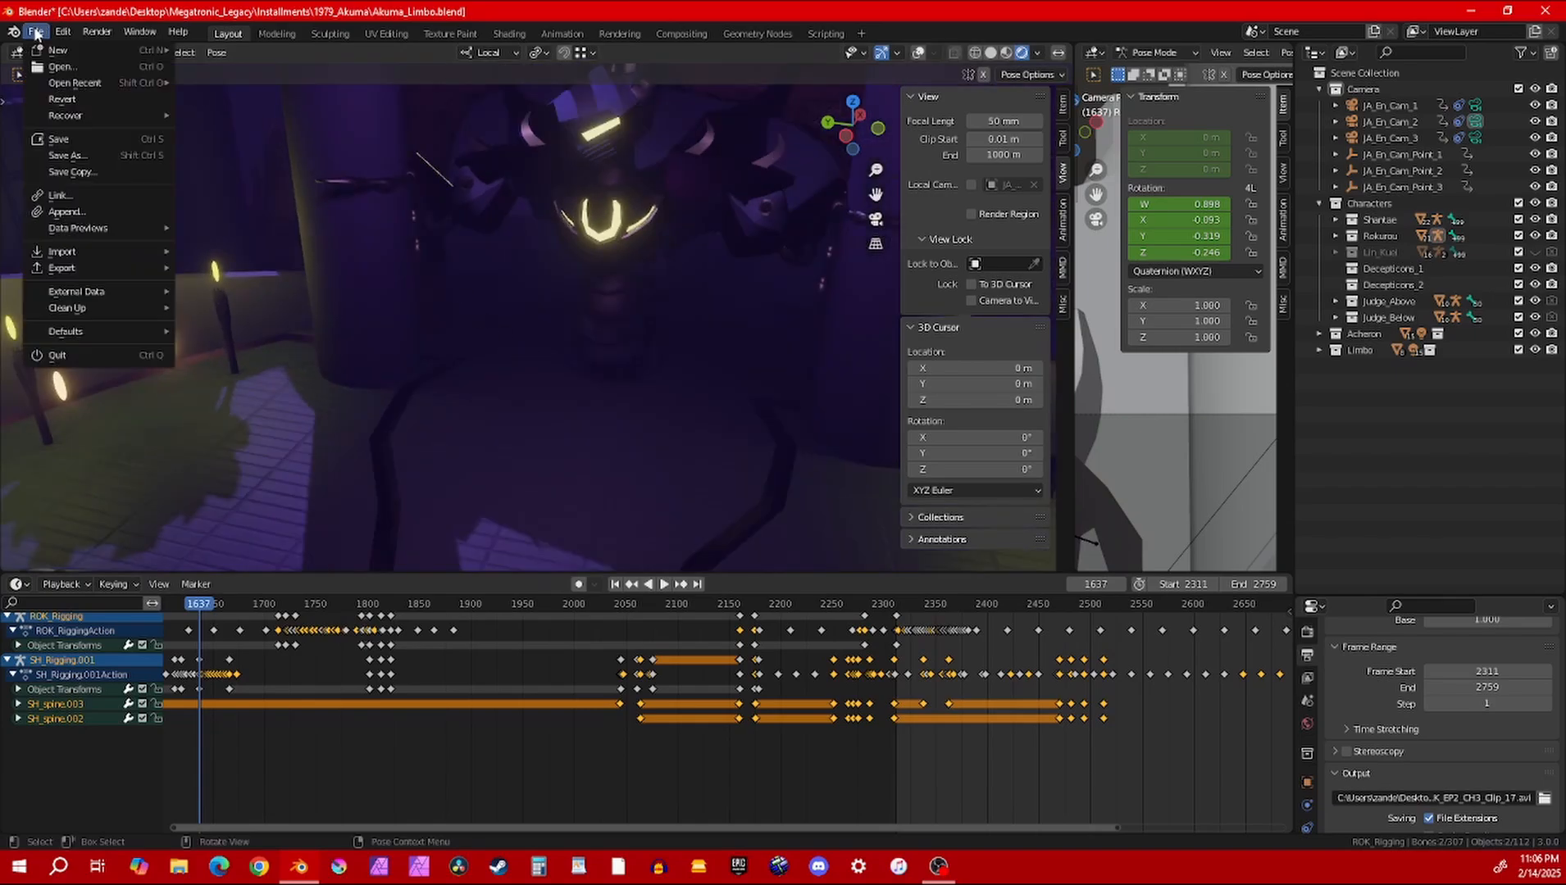
pyautogui.click(59, 72)
pyautogui.click(821, 464)
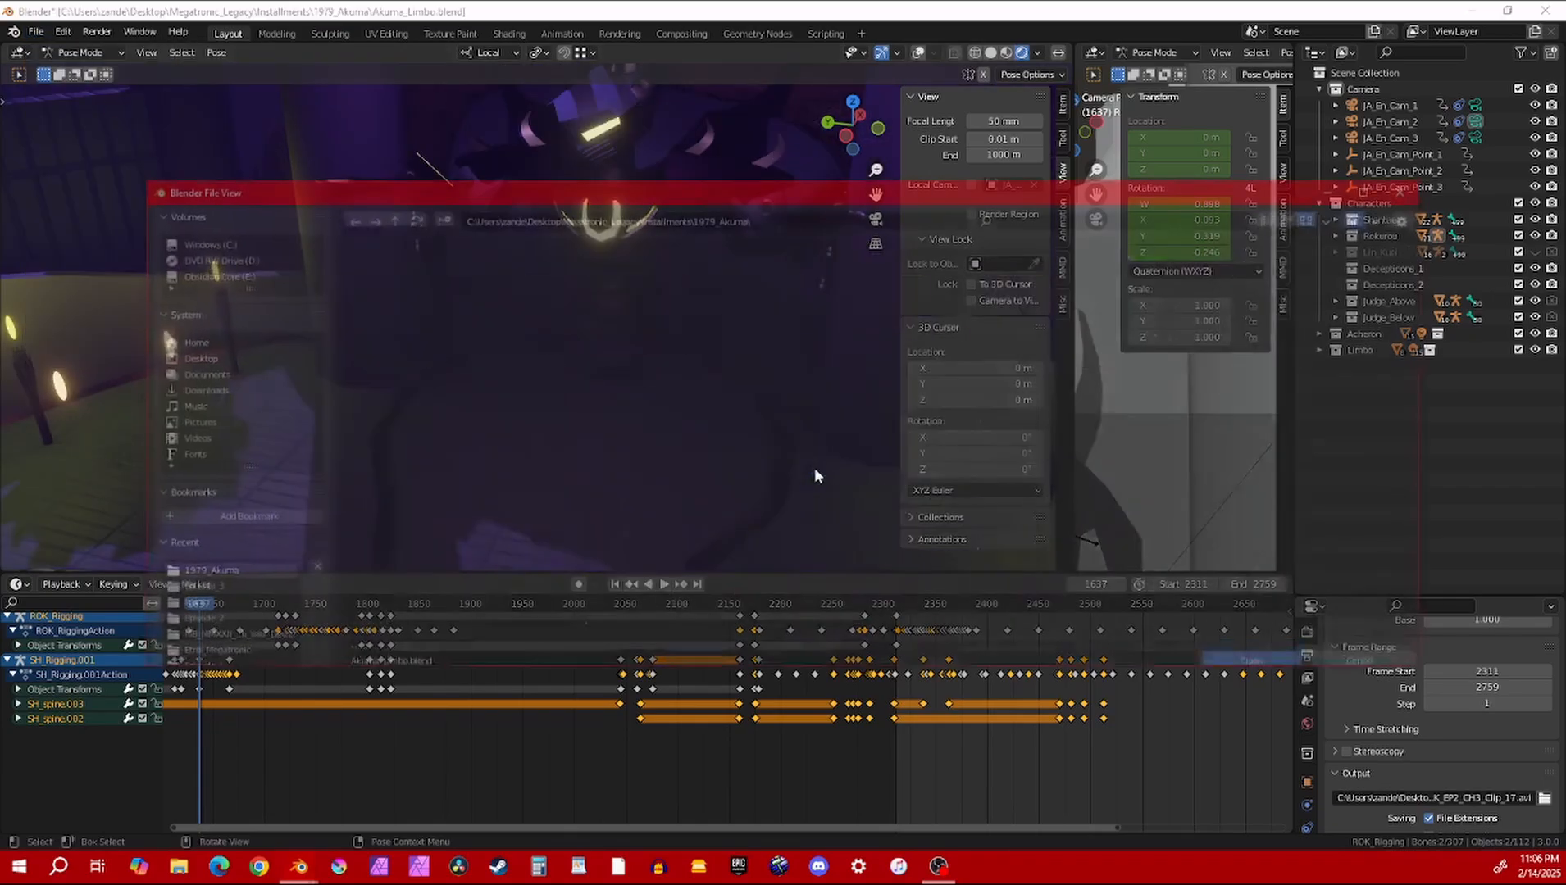
pyautogui.scroll(-5, 763, 457)
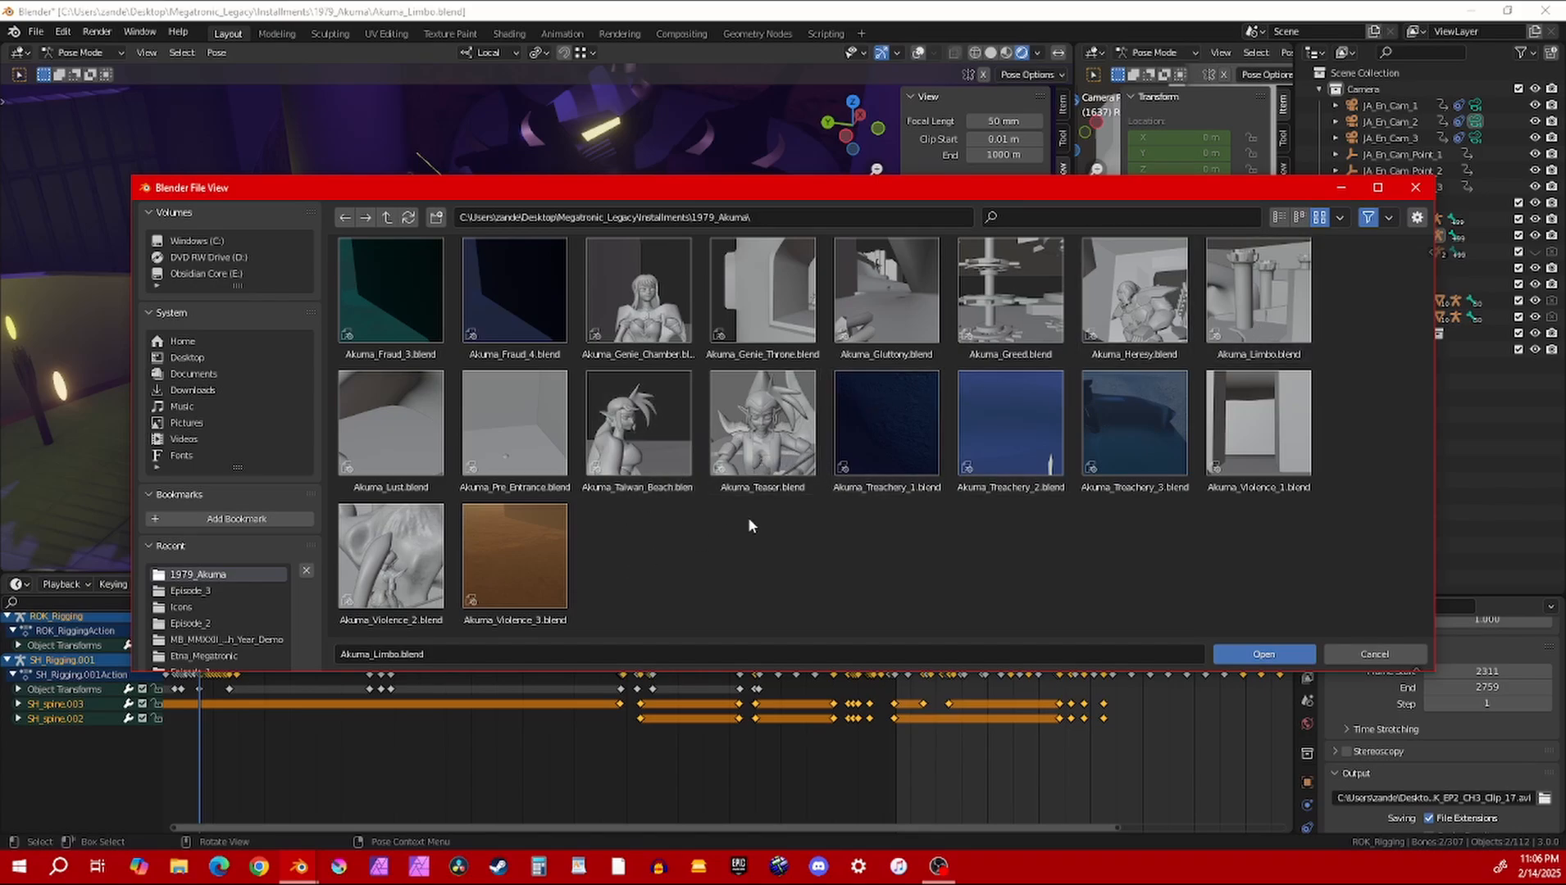
pyautogui.scroll(4, 787, 504)
pyautogui.scroll(3, 1034, 508)
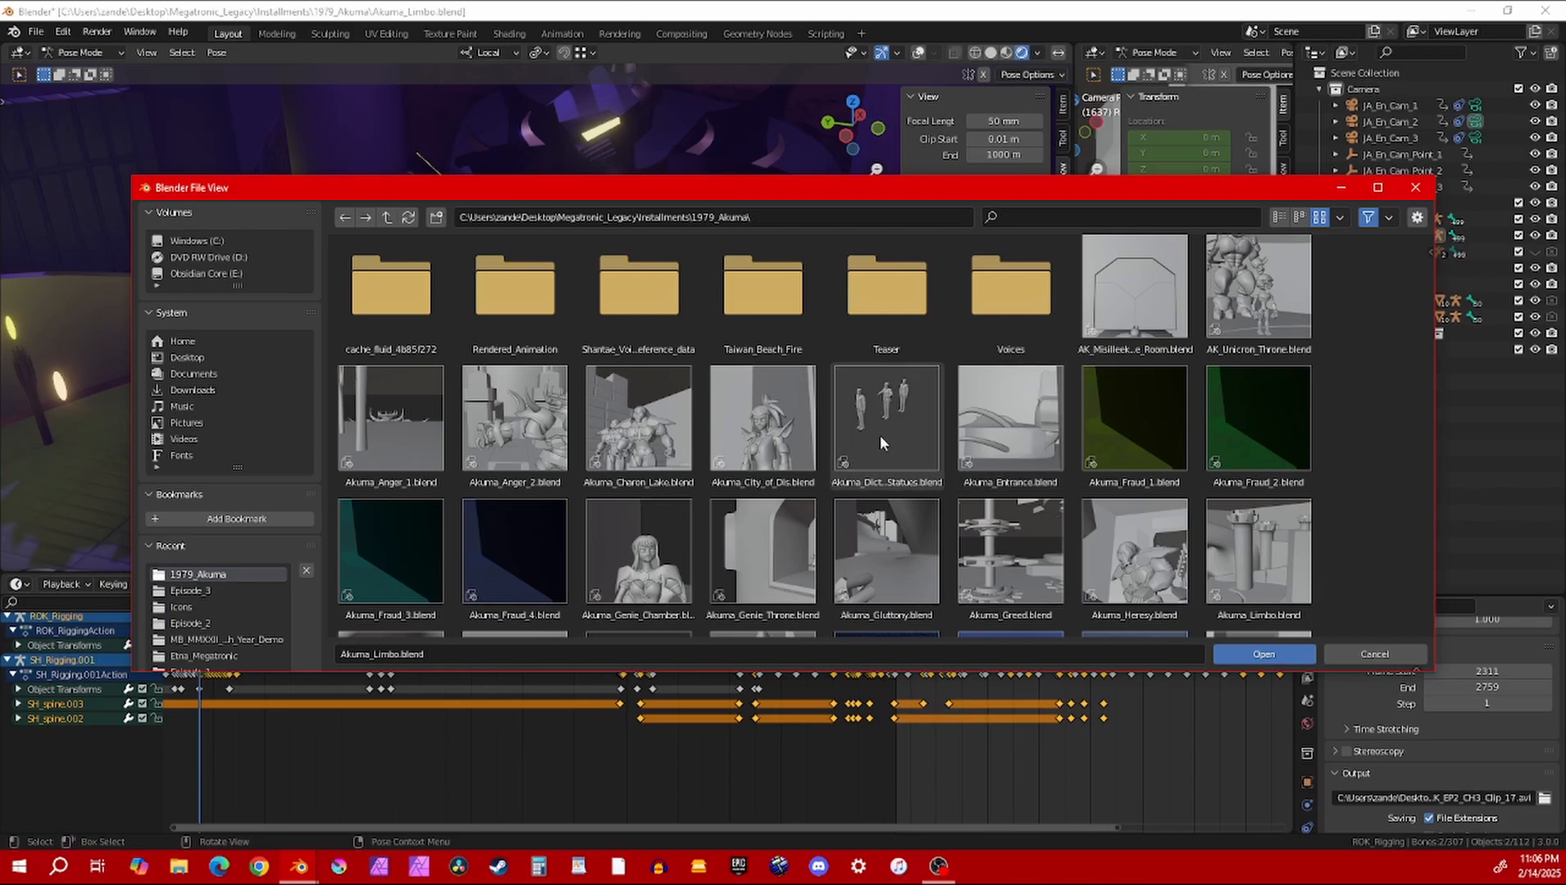
pyautogui.doubleClick(391, 418)
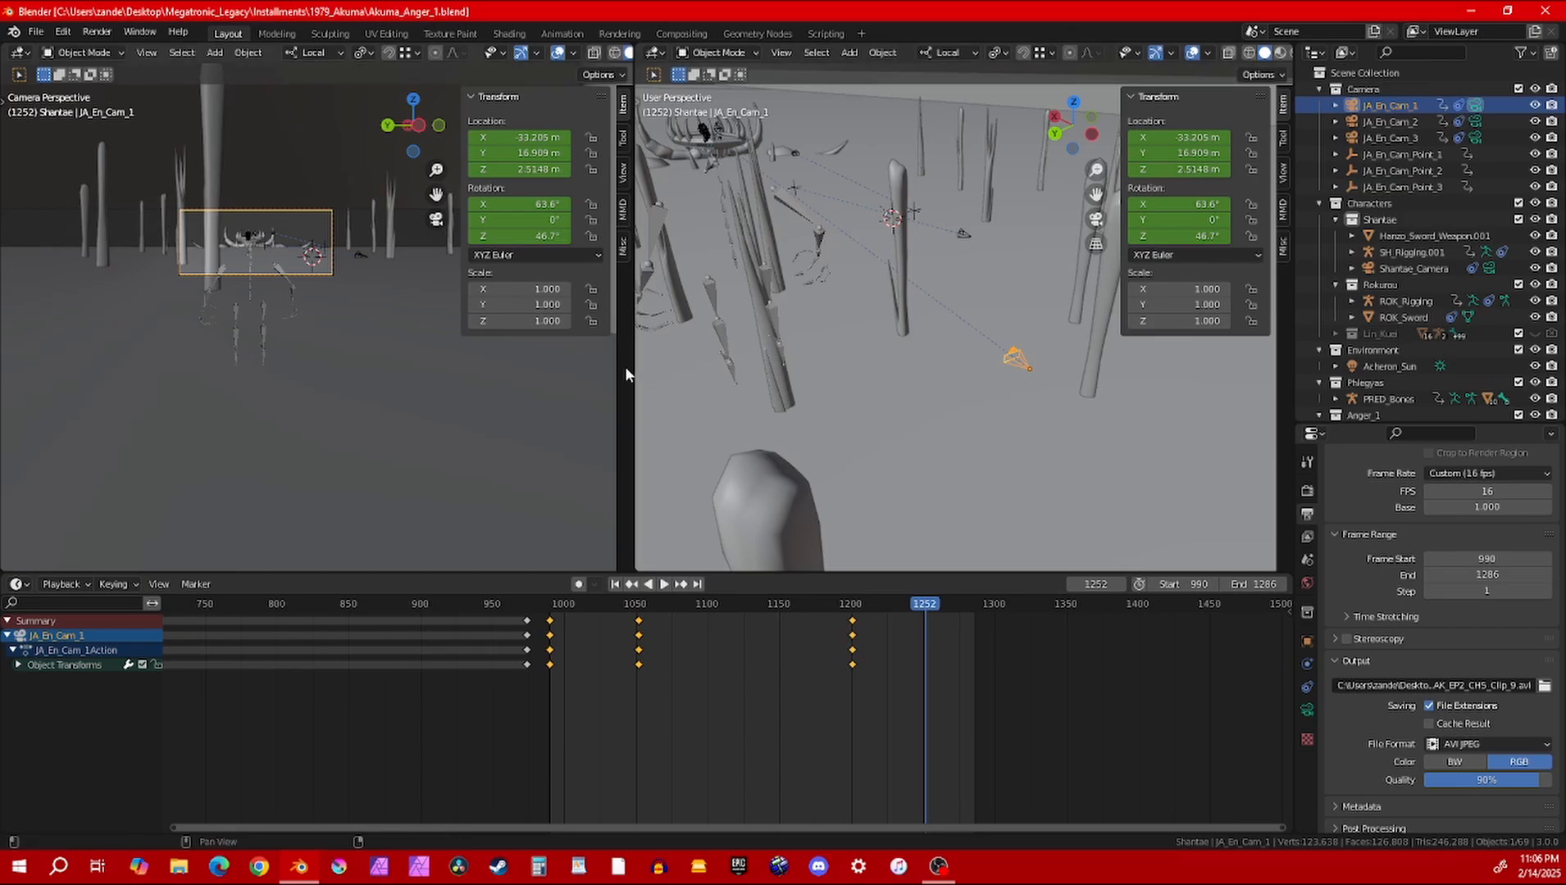
# Switch the user-perspective viewport to Rendered shading, widen it over the camera view, and hide its overlays
pyautogui.moveTo(875, 351); pyautogui.dragTo(907, 286, button='middle')
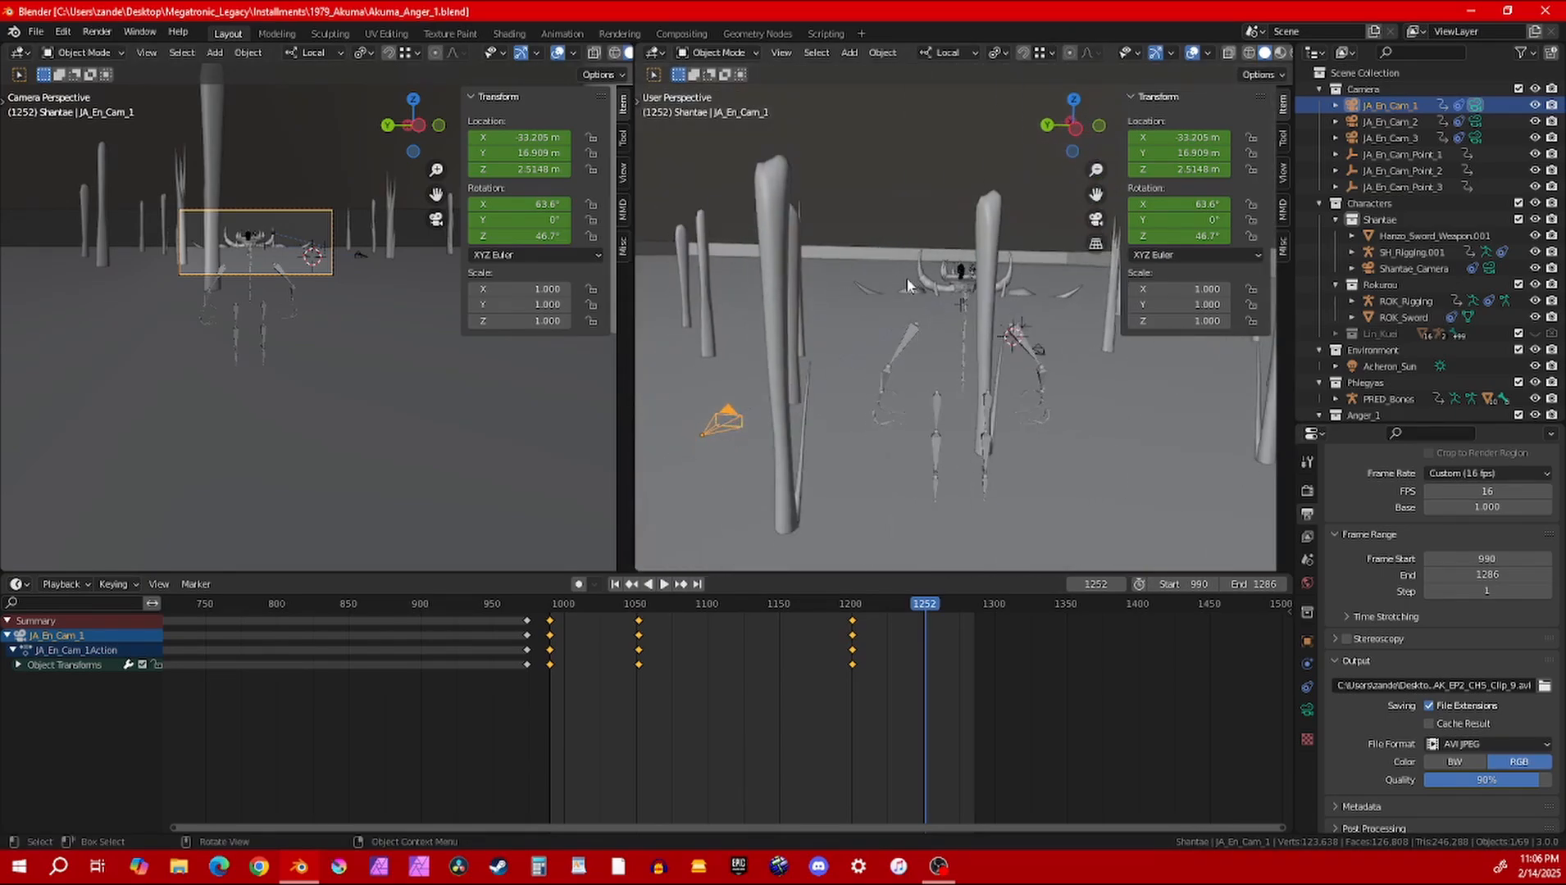
pyautogui.press('z')
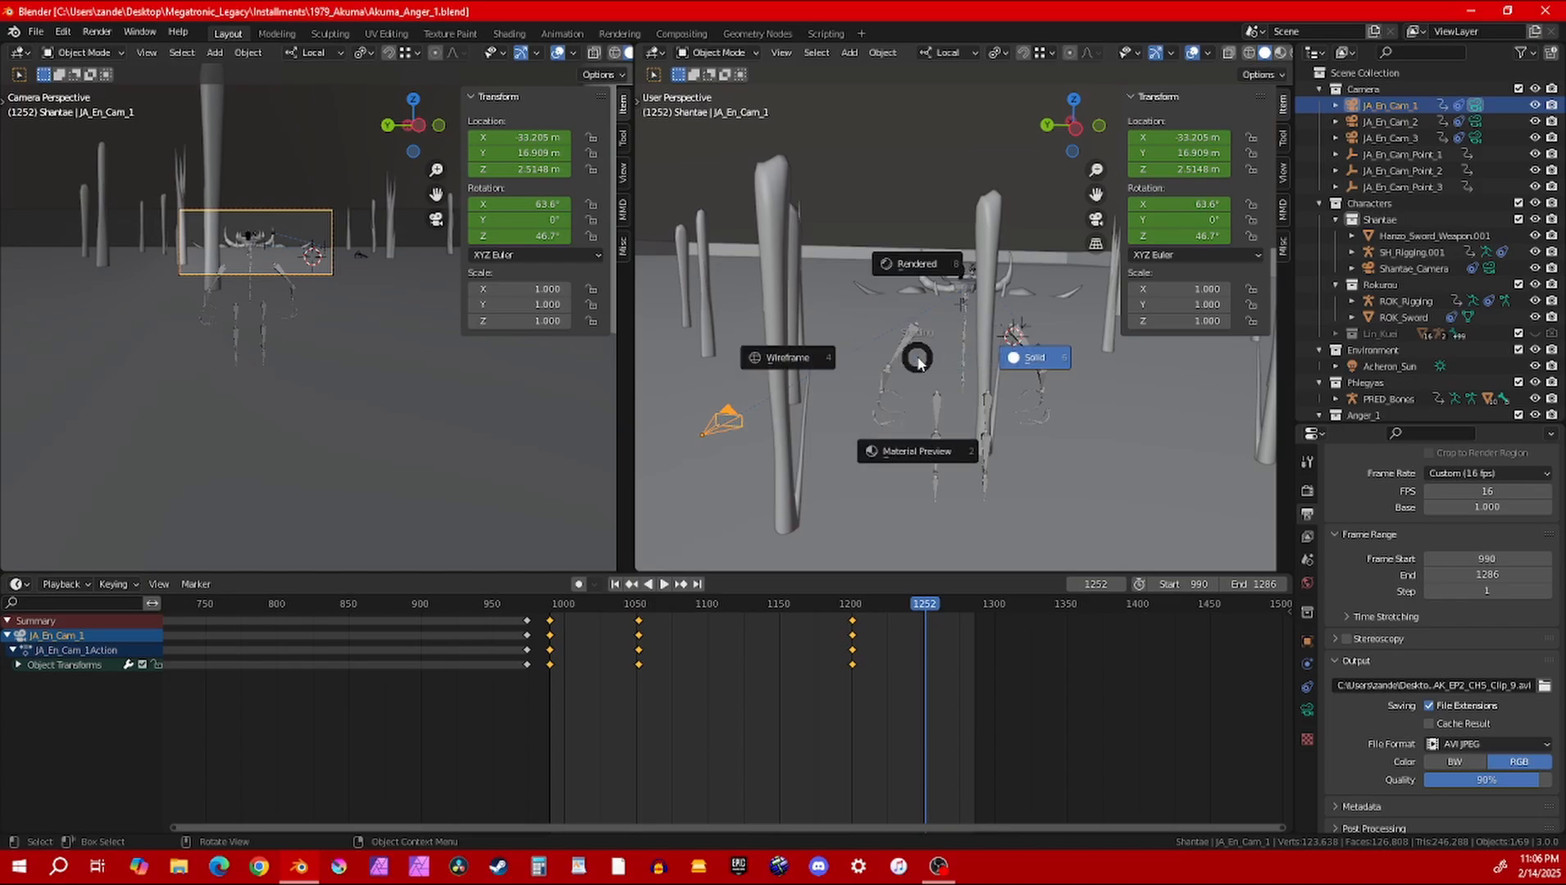
pyautogui.click(916, 264)
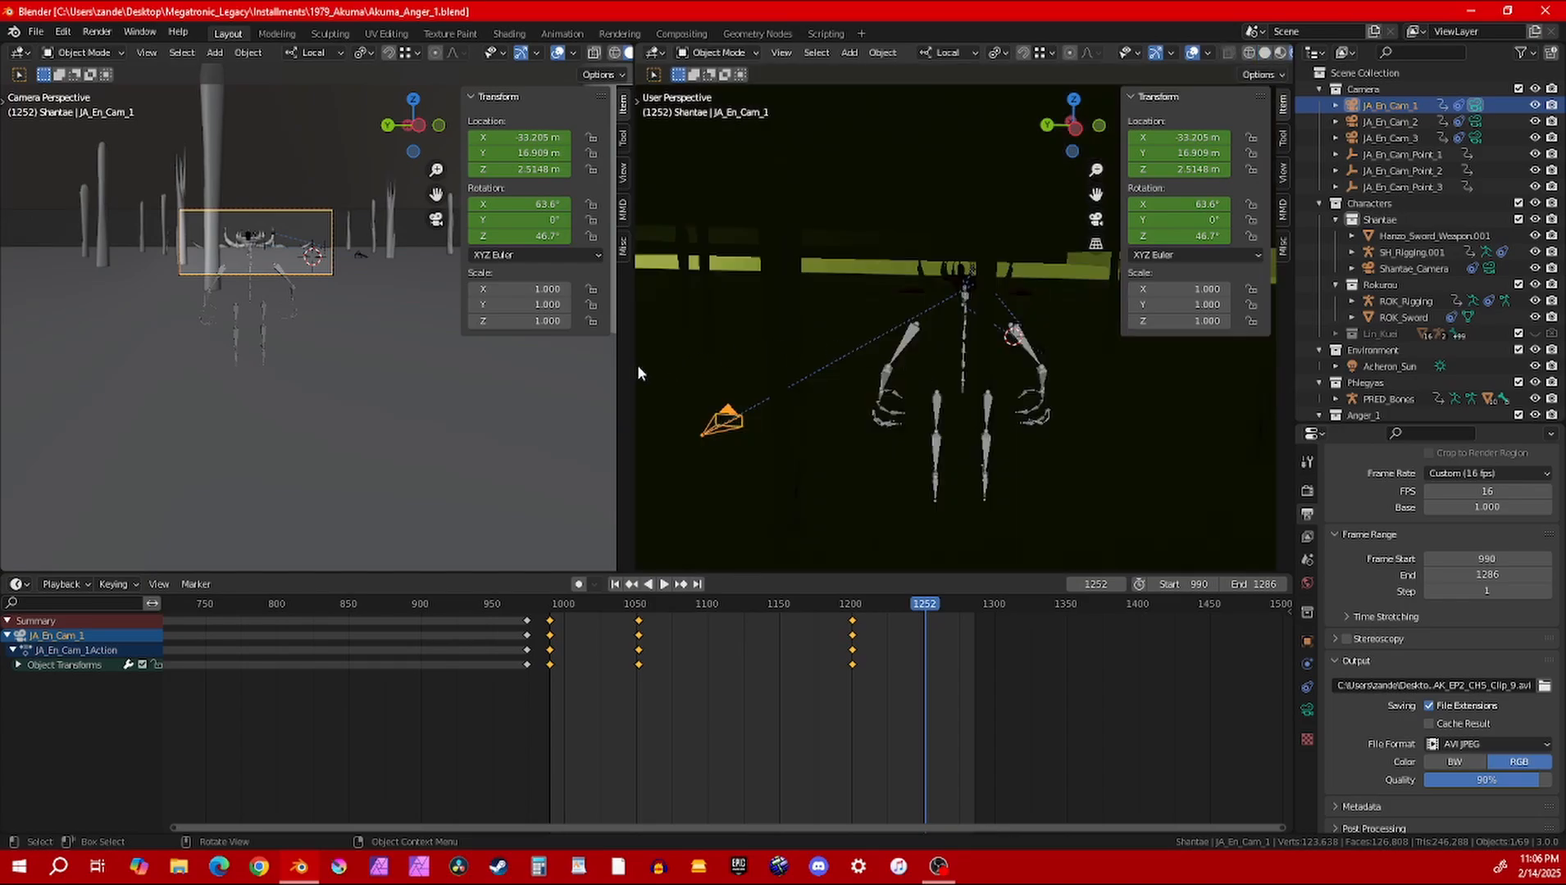
pyautogui.moveTo(638, 373); pyautogui.dragTo(234, 373)
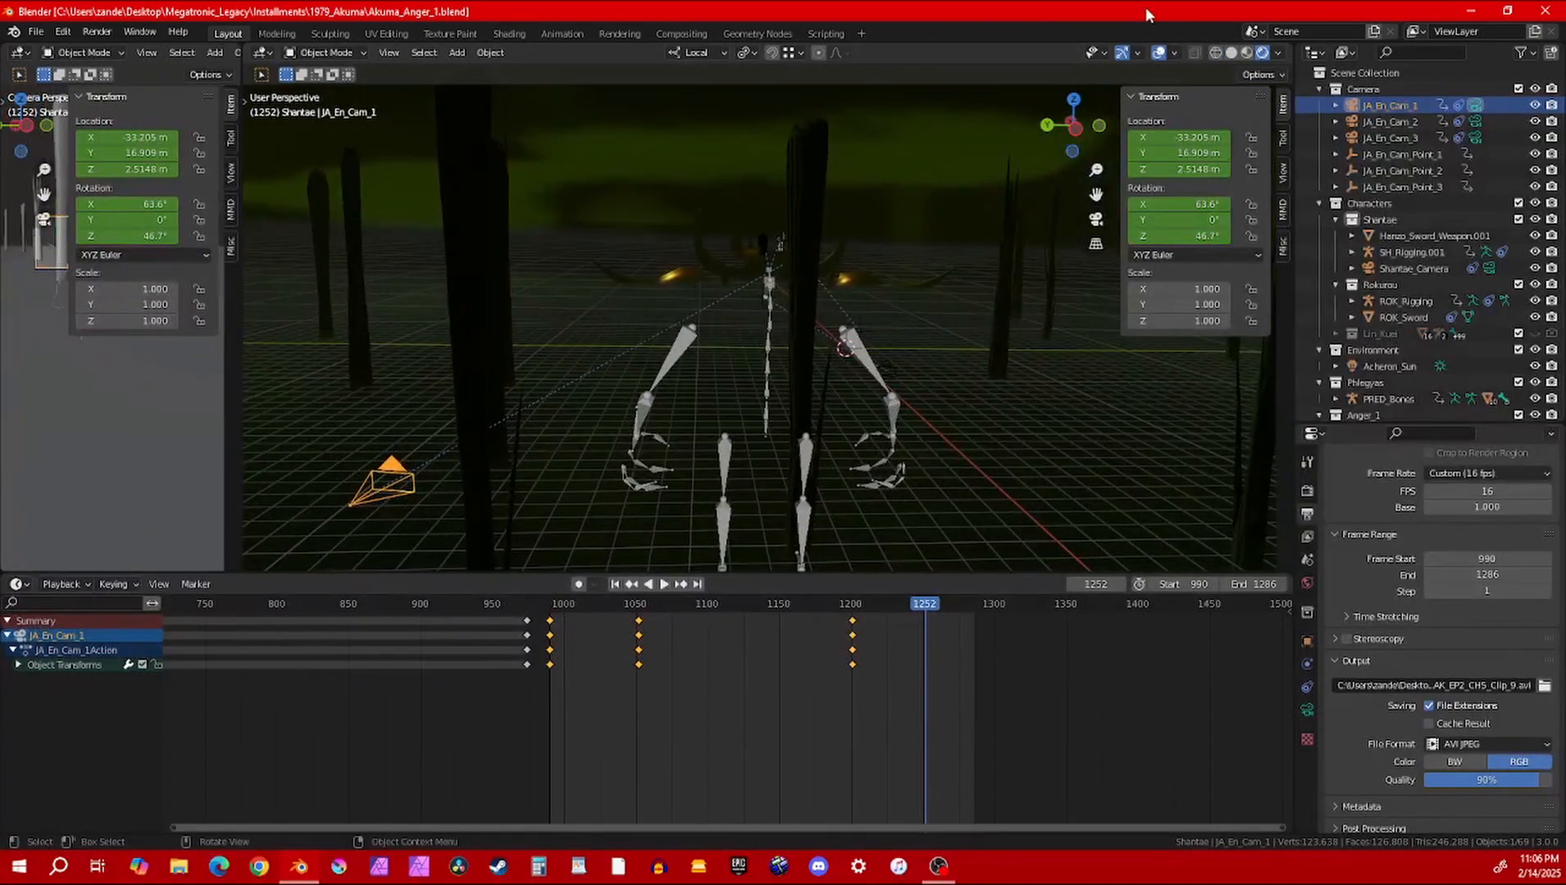
pyautogui.click(1158, 53)
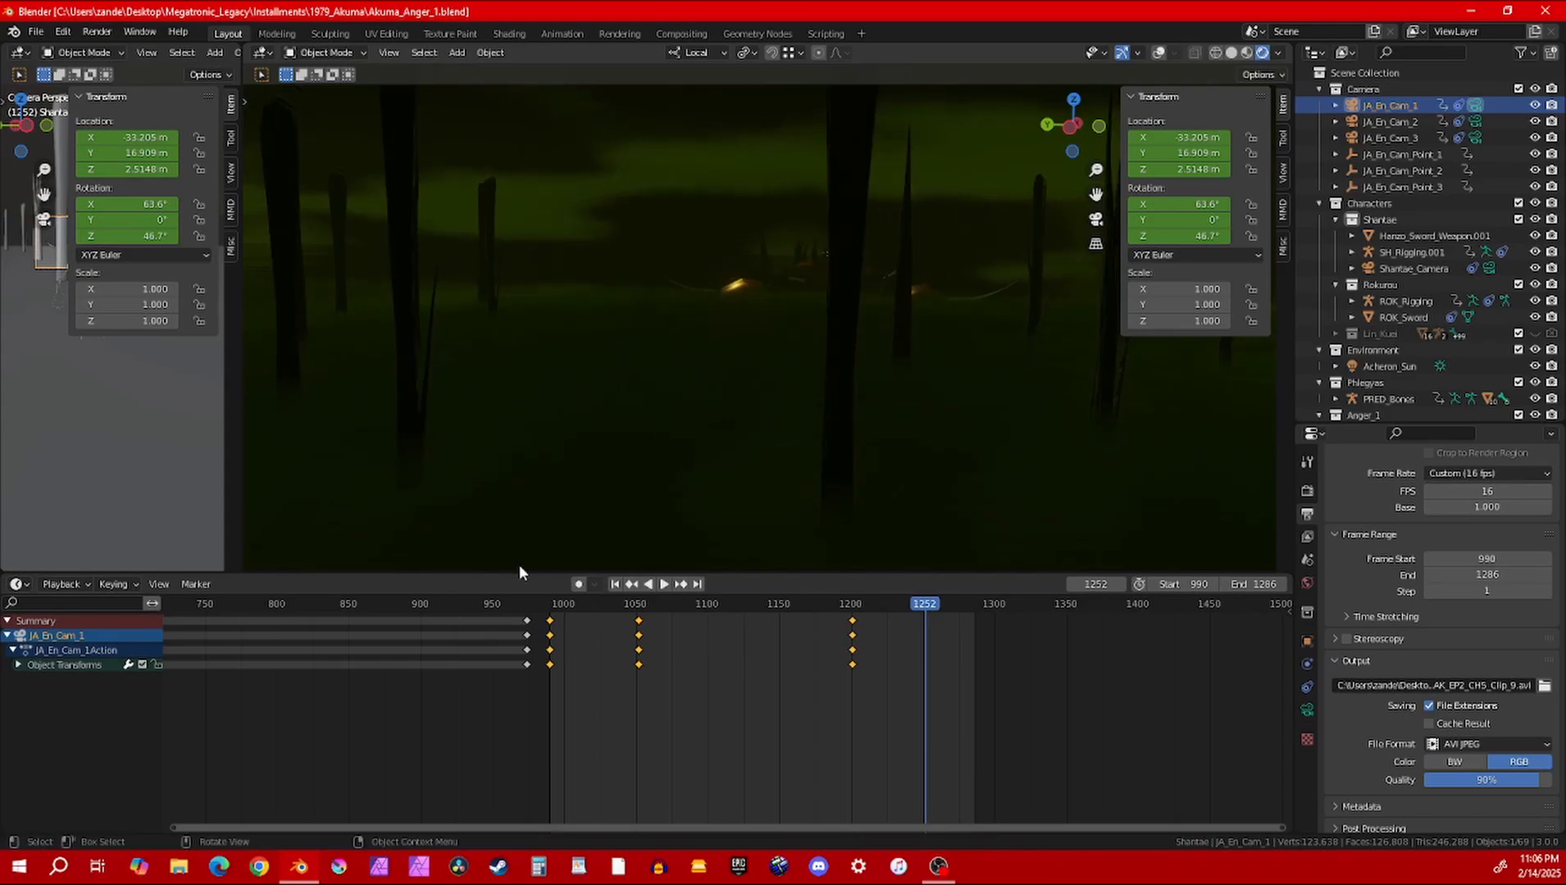
# Move the playhead to frame 527 and view the two characters in the swamp
pyautogui.moveTo(316, 738); pyautogui.dragTo(778, 740, button='middle')
pyautogui.click(348, 604)
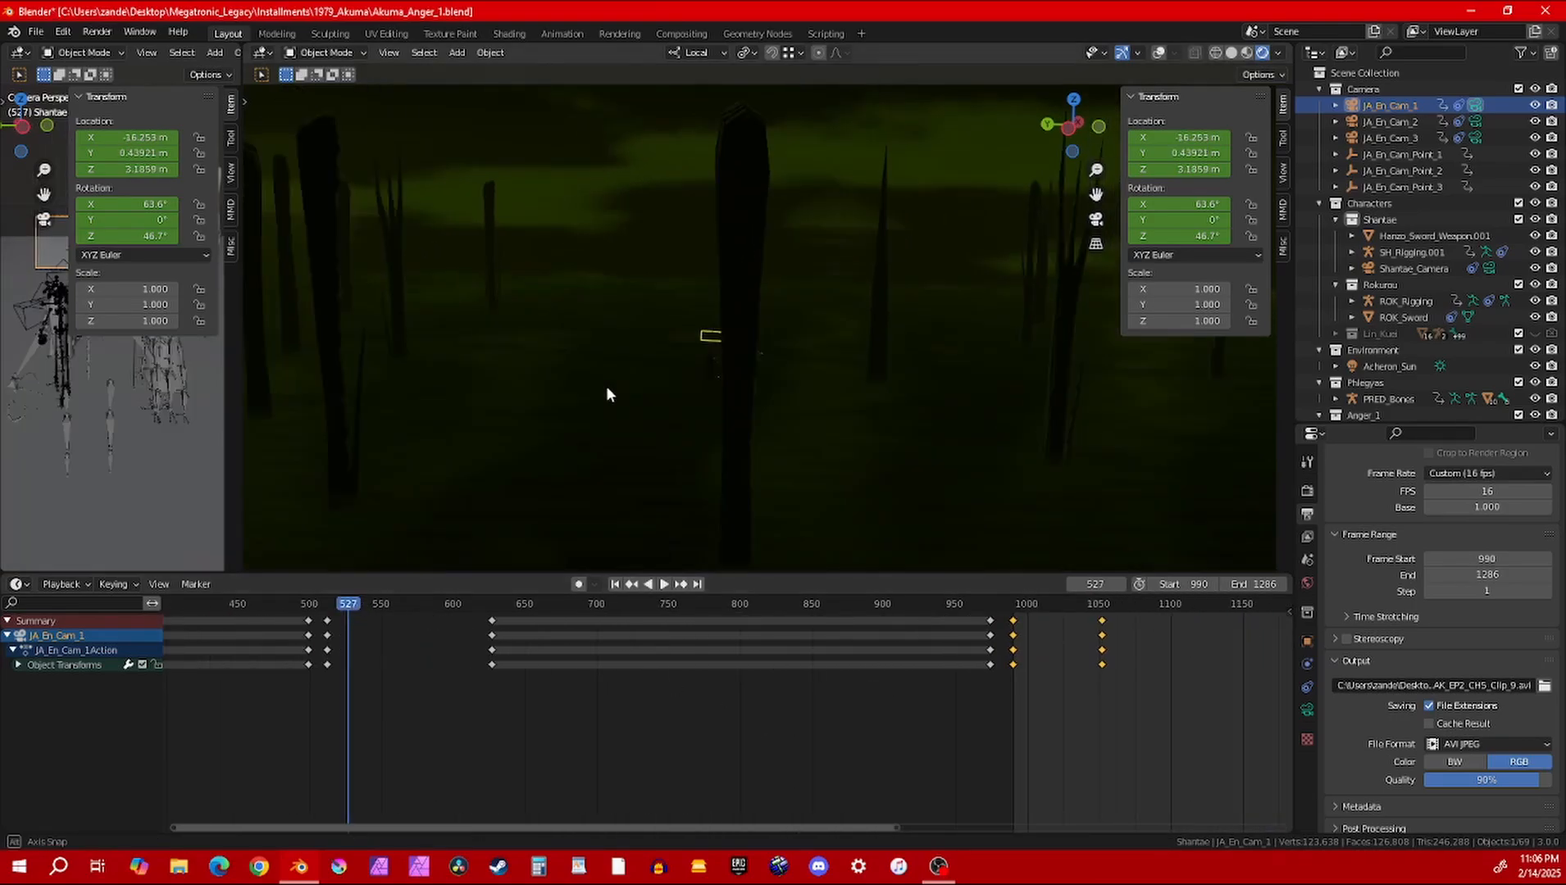
pyautogui.moveTo(544, 387); pyautogui.dragTo(769, 326, button='middle')
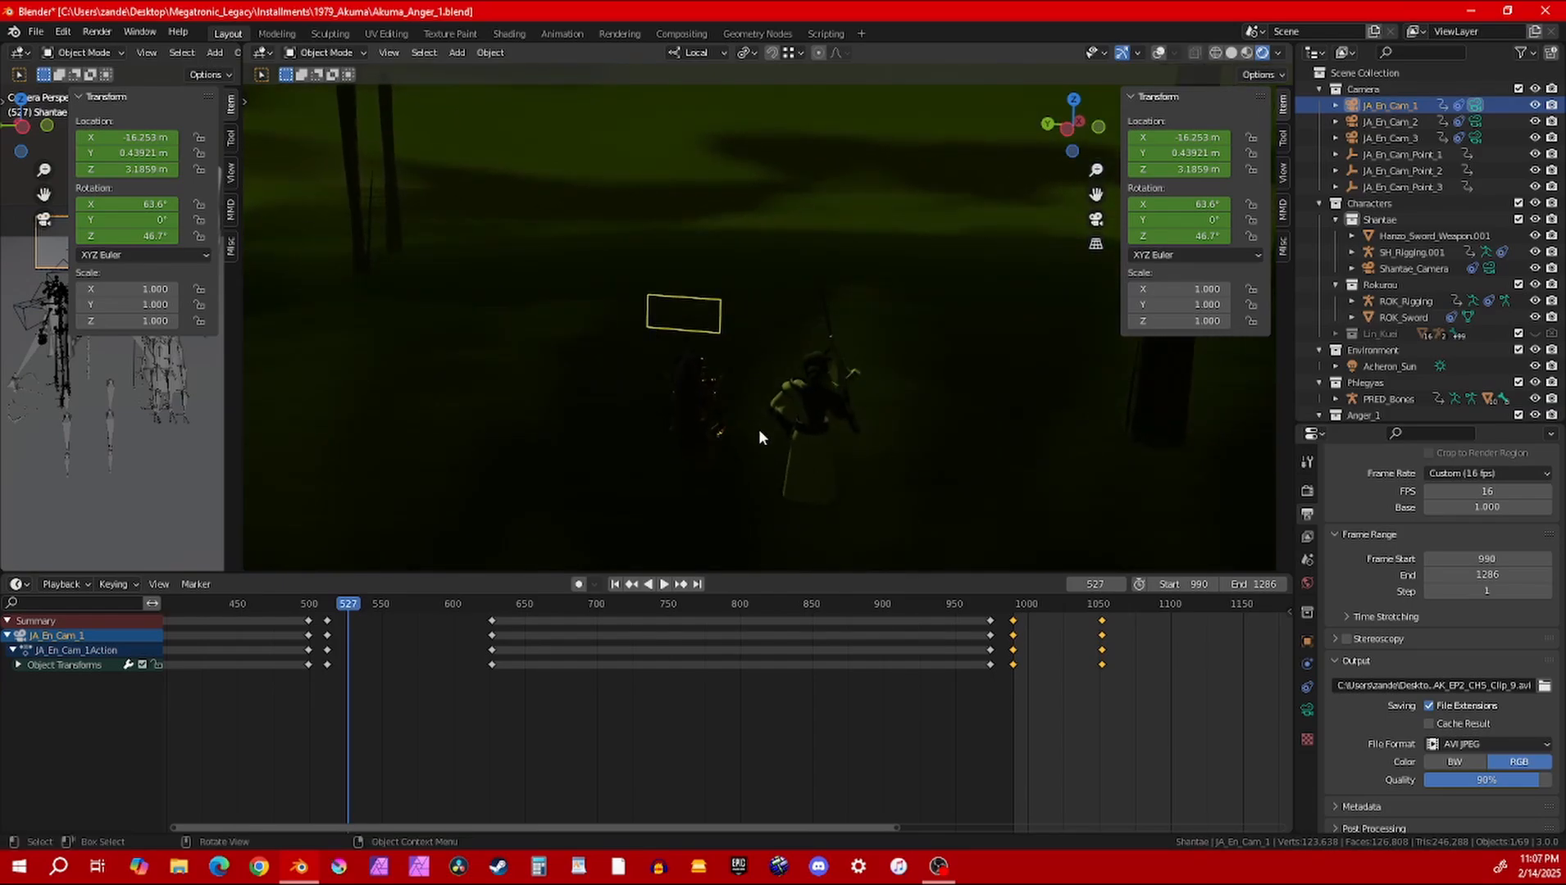
# Scrub the animation to frame 693 and view the two characters from closer up
pyautogui.moveTo(254, 604); pyautogui.dragTo(586, 605)
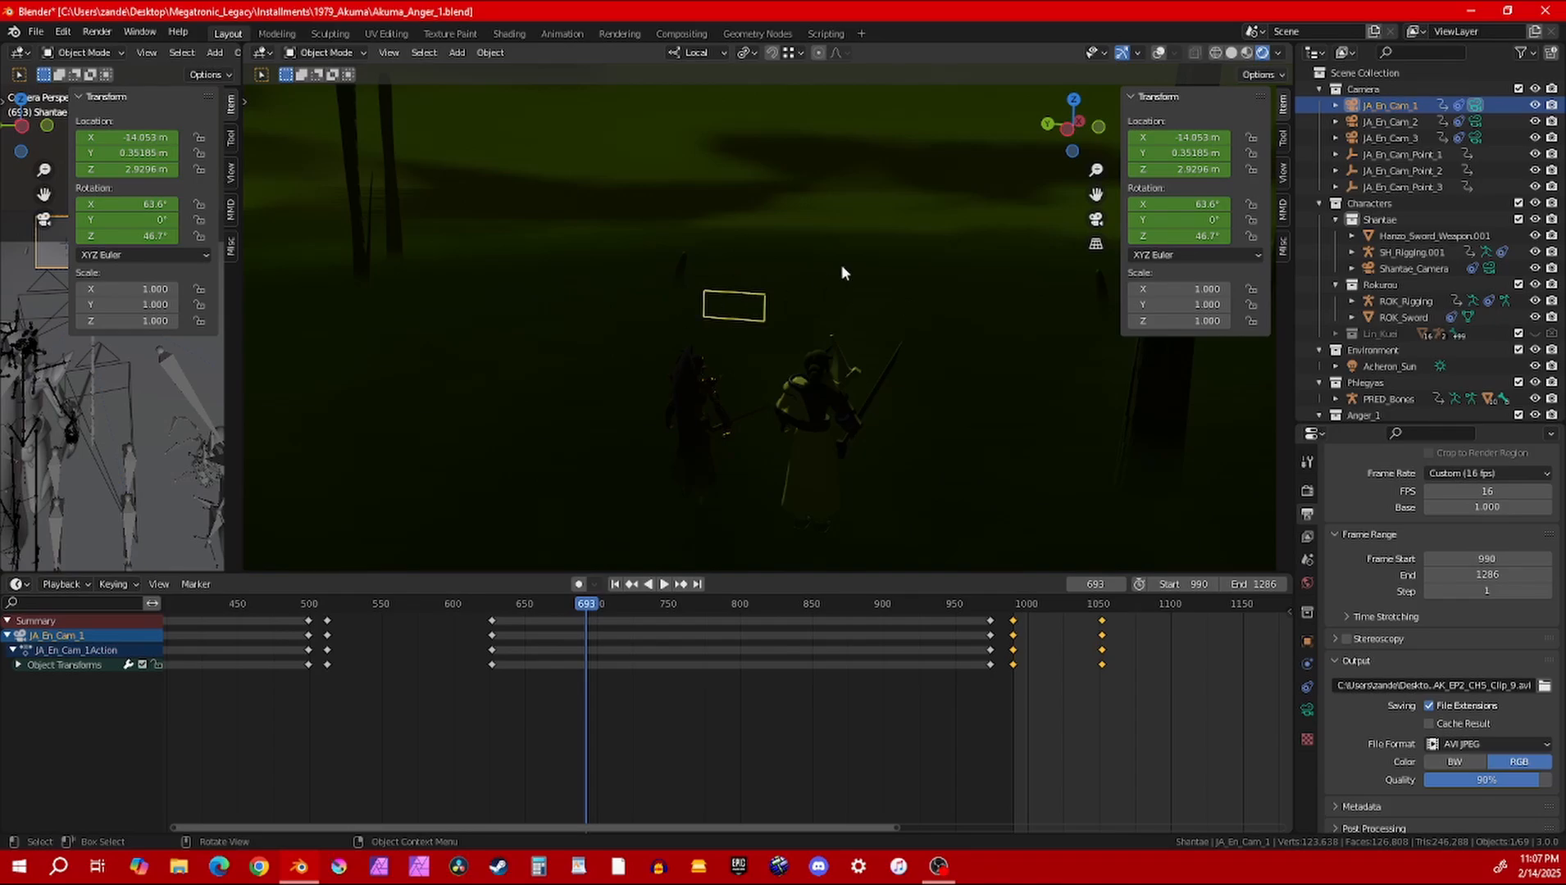
pyautogui.moveTo(920, 266); pyautogui.dragTo(929, 298, button='middle')
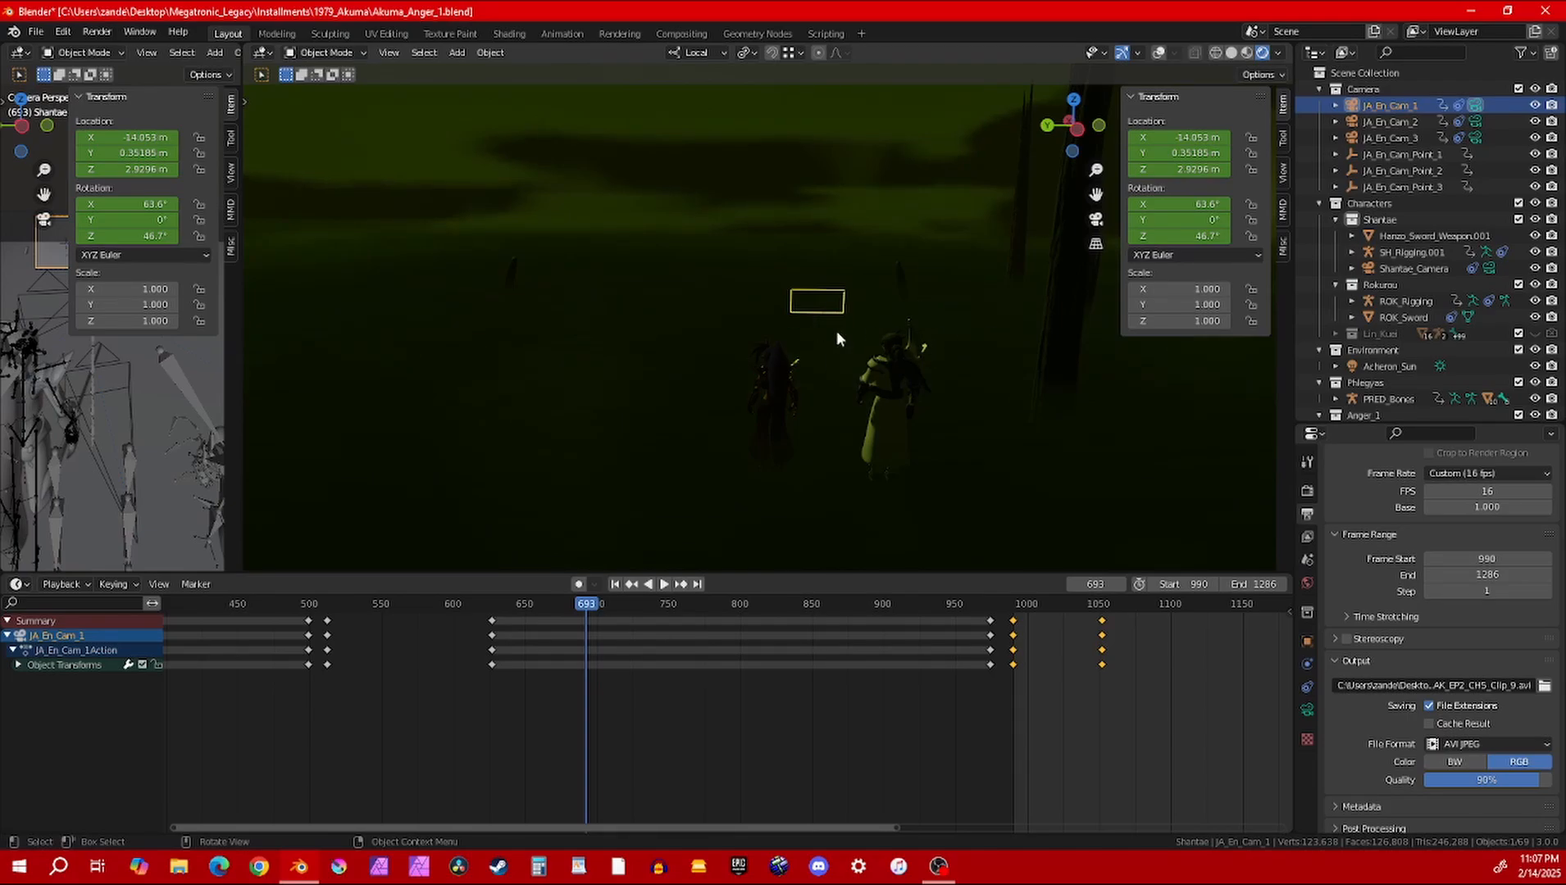
pyautogui.moveTo(687, 421); pyautogui.dragTo(732, 366, button='middle')
pyautogui.scroll(3, 703, 359)
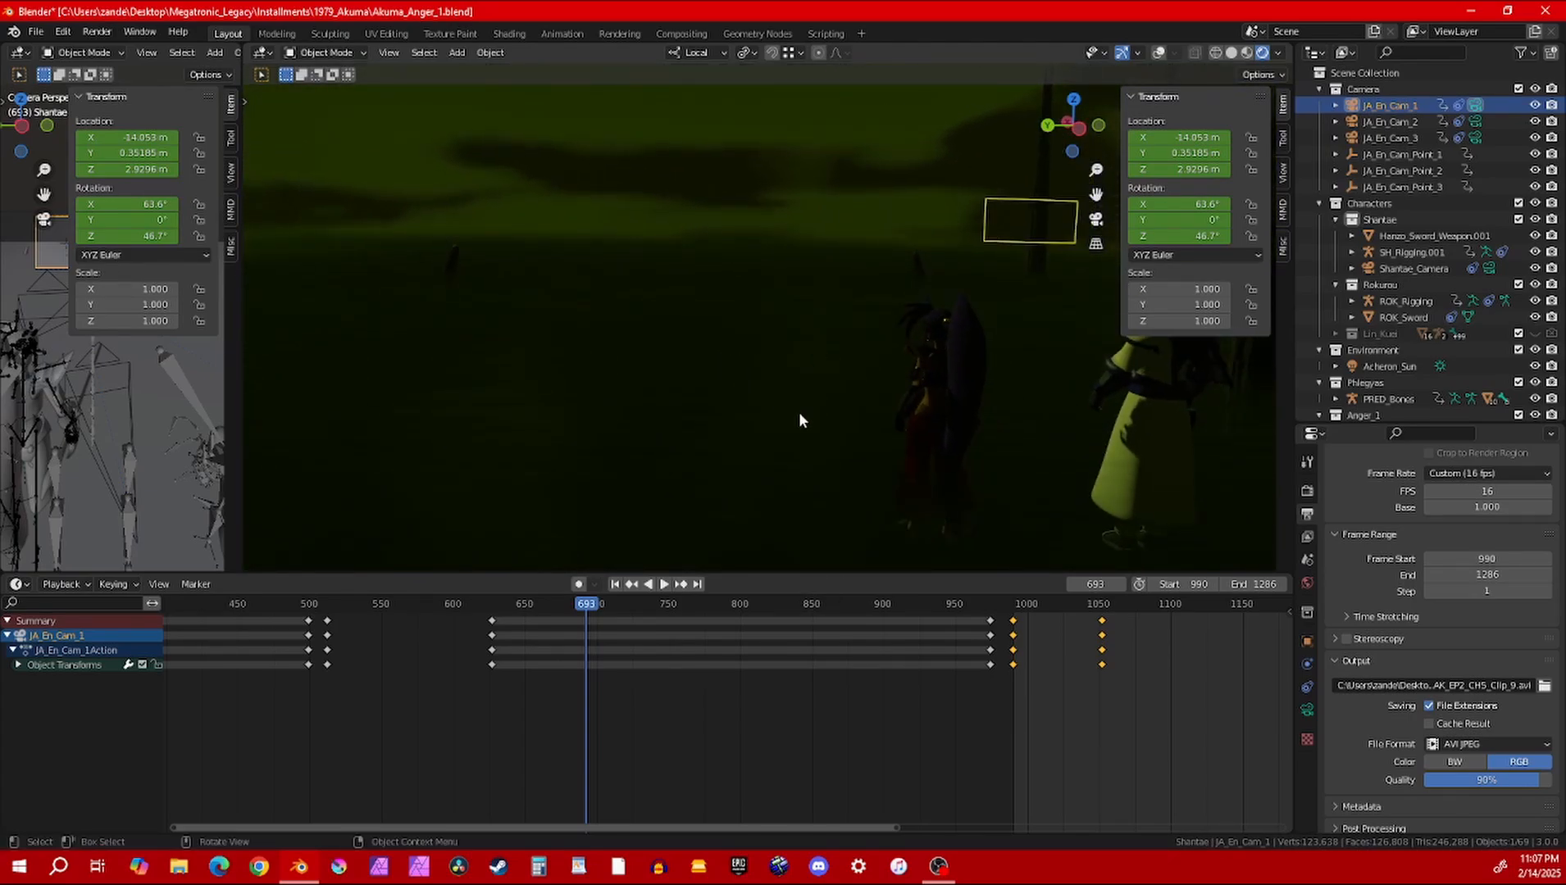
# Play the Anger_1 animation in reverse, view the characters on the horned creature, and stop at frame 1205
pyautogui.click(647, 584)
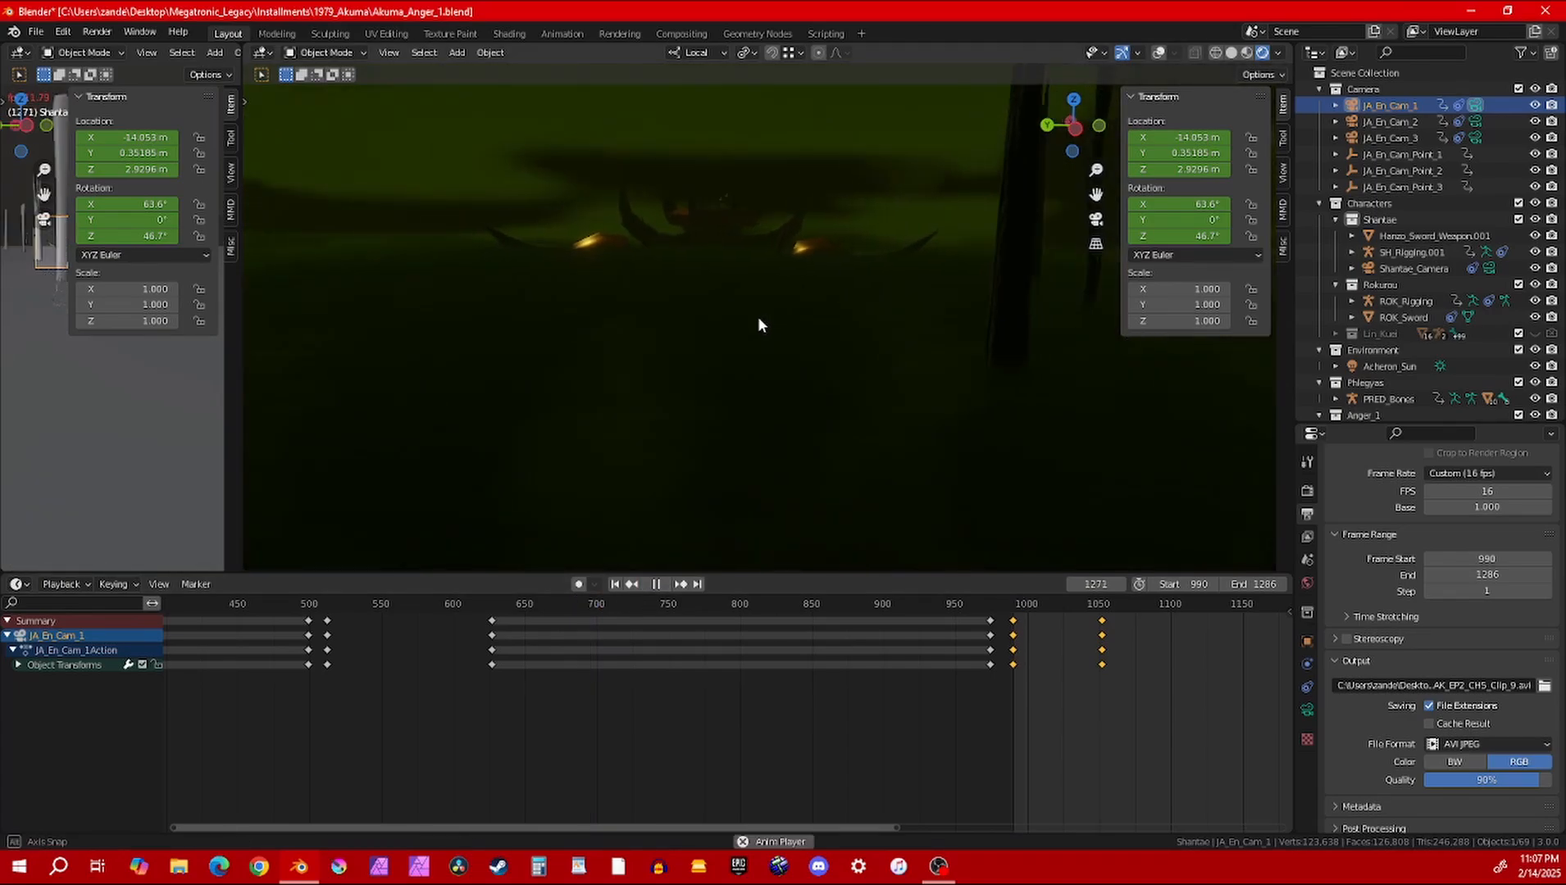
pyautogui.moveTo(758, 325); pyautogui.dragTo(860, 367, button='middle')
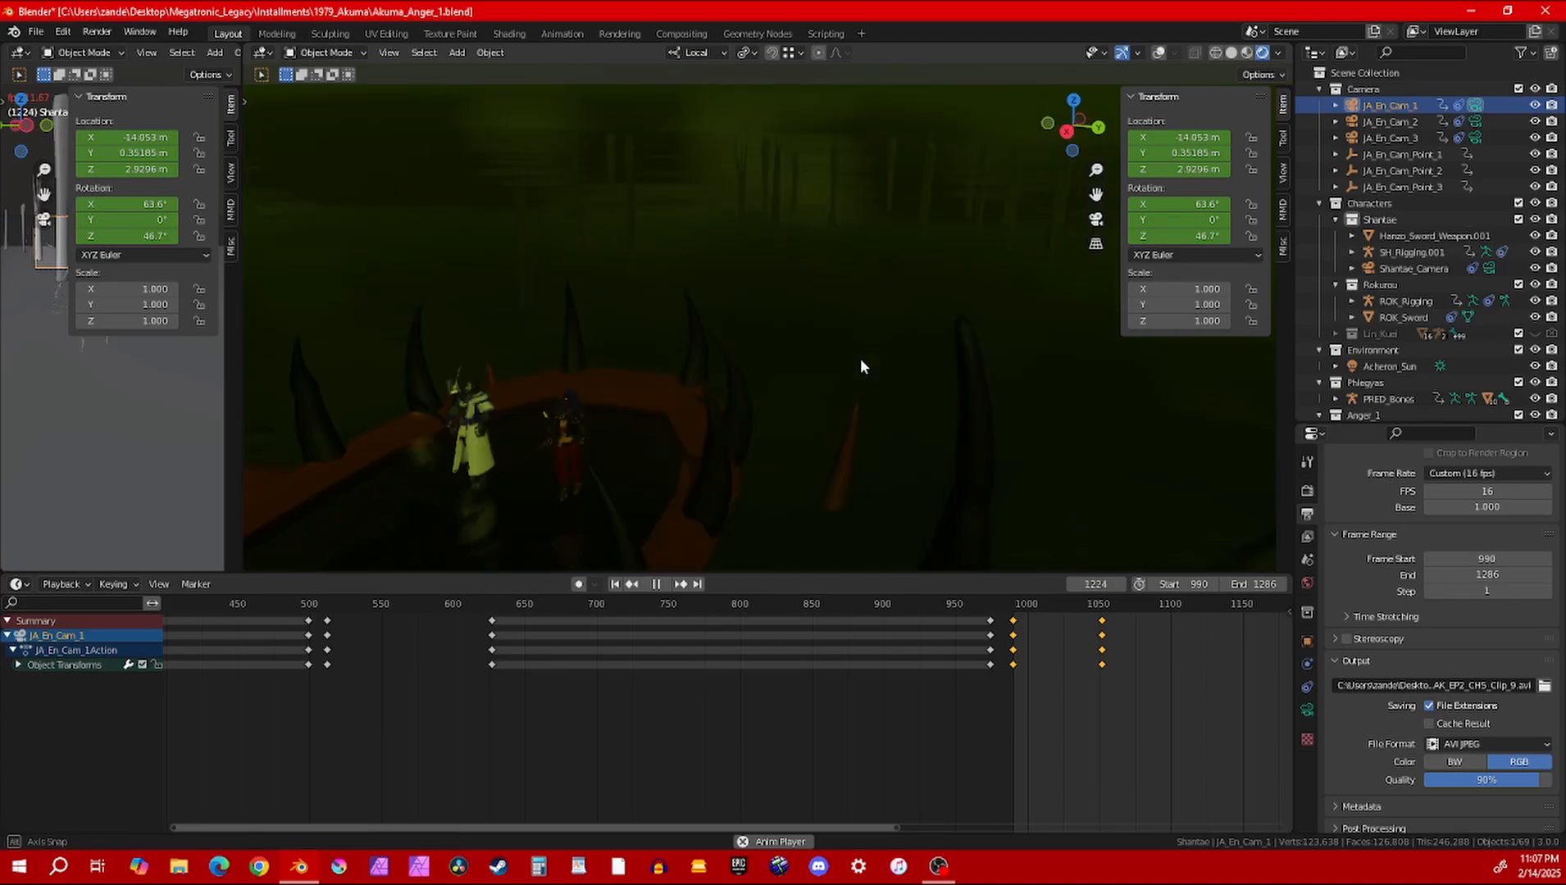
pyautogui.press('space')
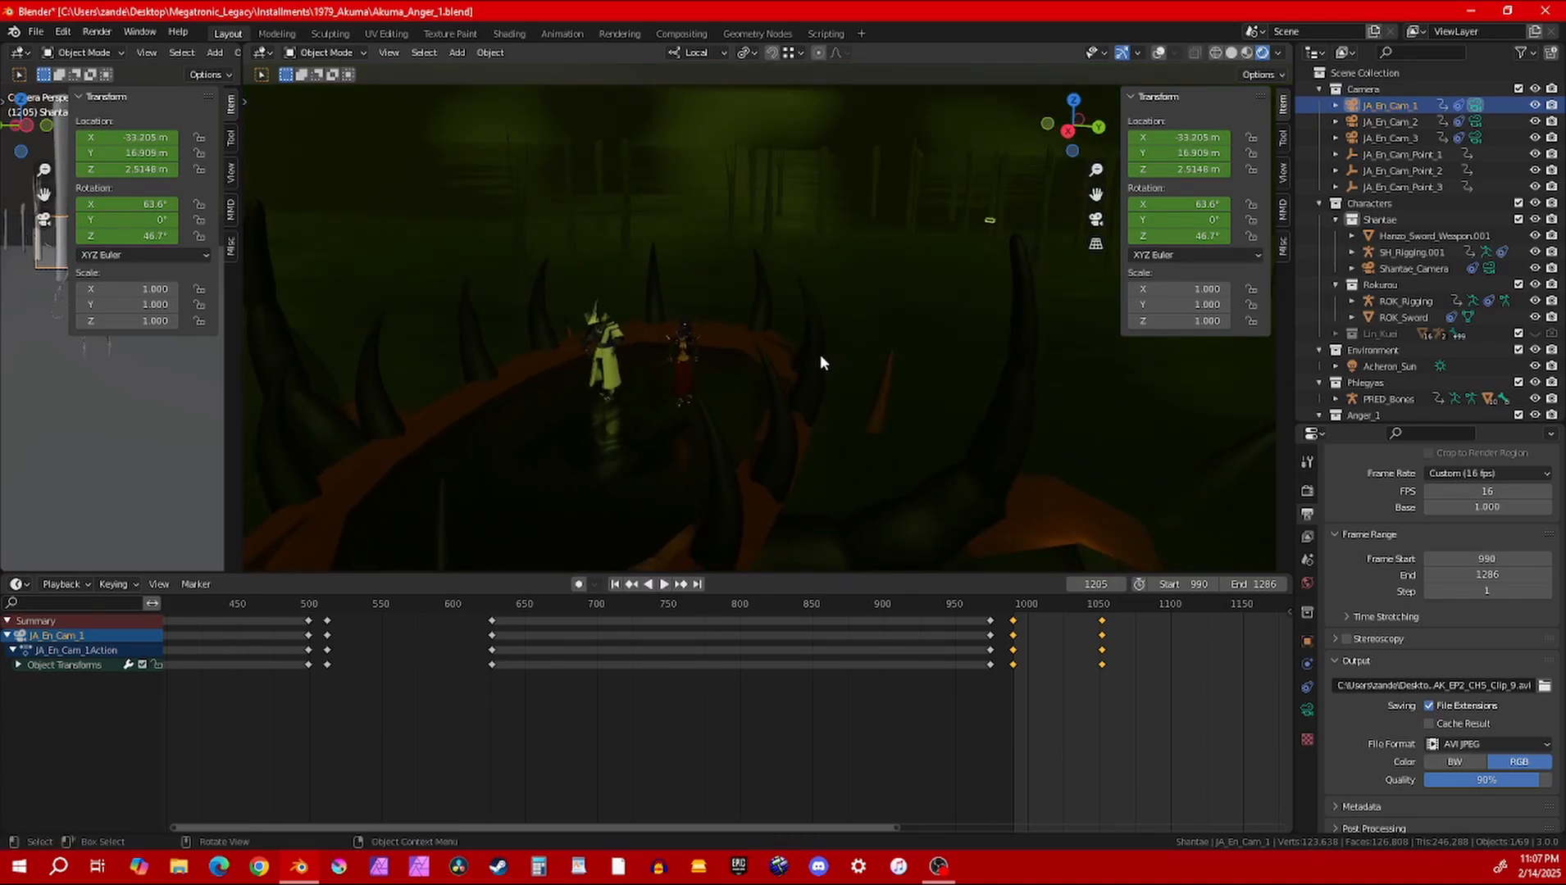
# Scrub the animation forward to frame 1275 and bring the end of the keyframes into view
pyautogui.moveTo(1058, 743); pyautogui.dragTo(627, 680, button='middle')
pyautogui.moveTo(765, 606); pyautogui.dragTo(980, 605)
pyautogui.moveTo(1126, 690); pyautogui.dragTo(657, 667, button='middle')
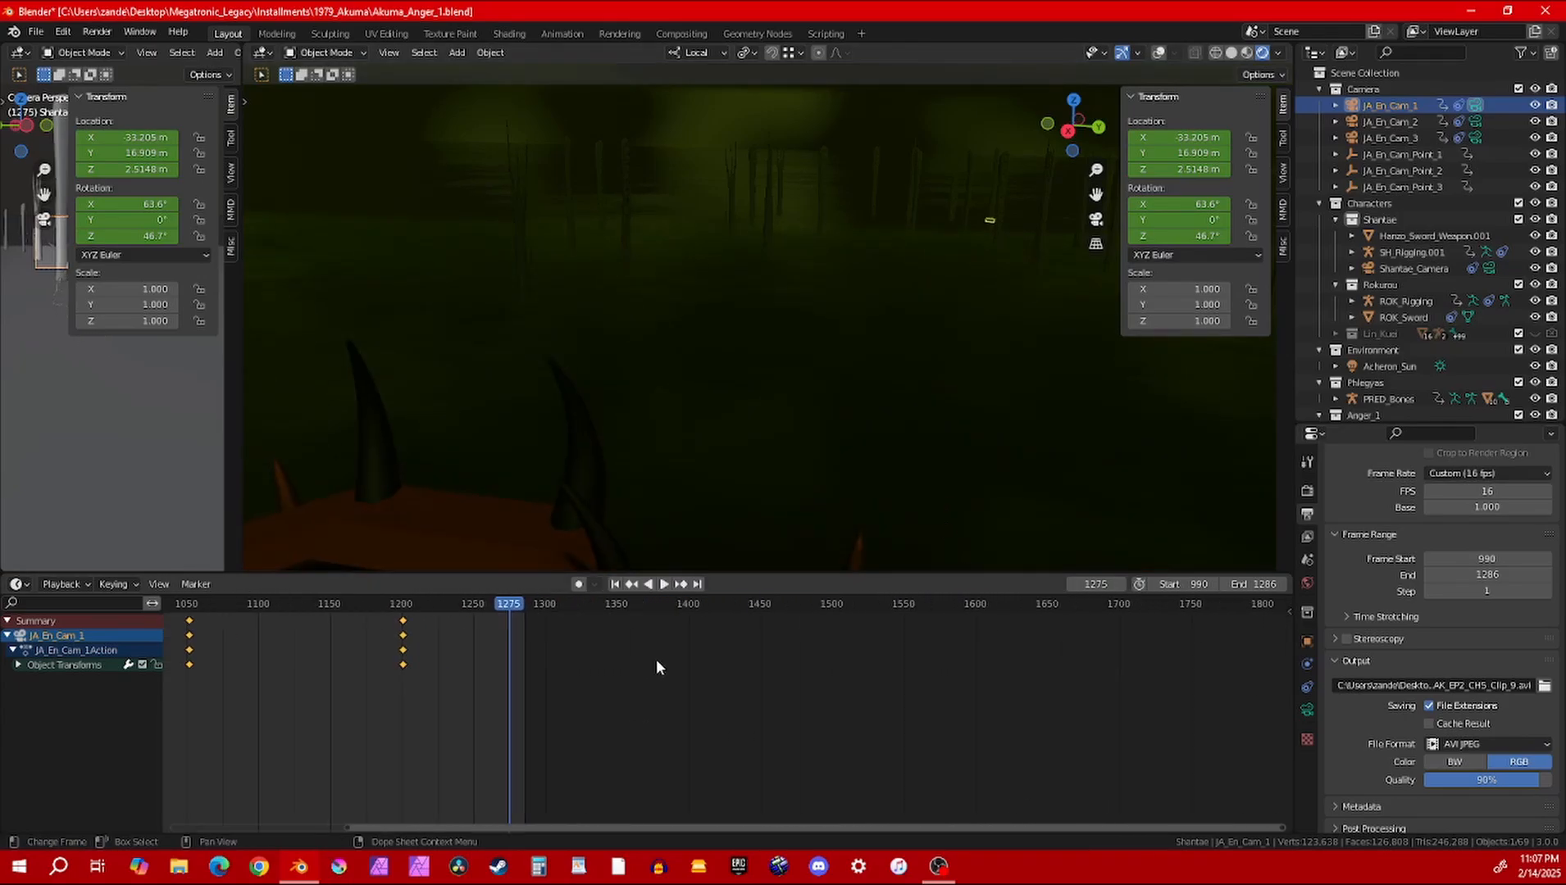
# Scrub the animation back to frame 1167 and examine the spiked creature carrying the two characters from several angles and distances
pyautogui.moveTo(664, 603); pyautogui.dragTo(354, 604)
pyautogui.moveTo(698, 405); pyautogui.dragTo(787, 220, button='middle')
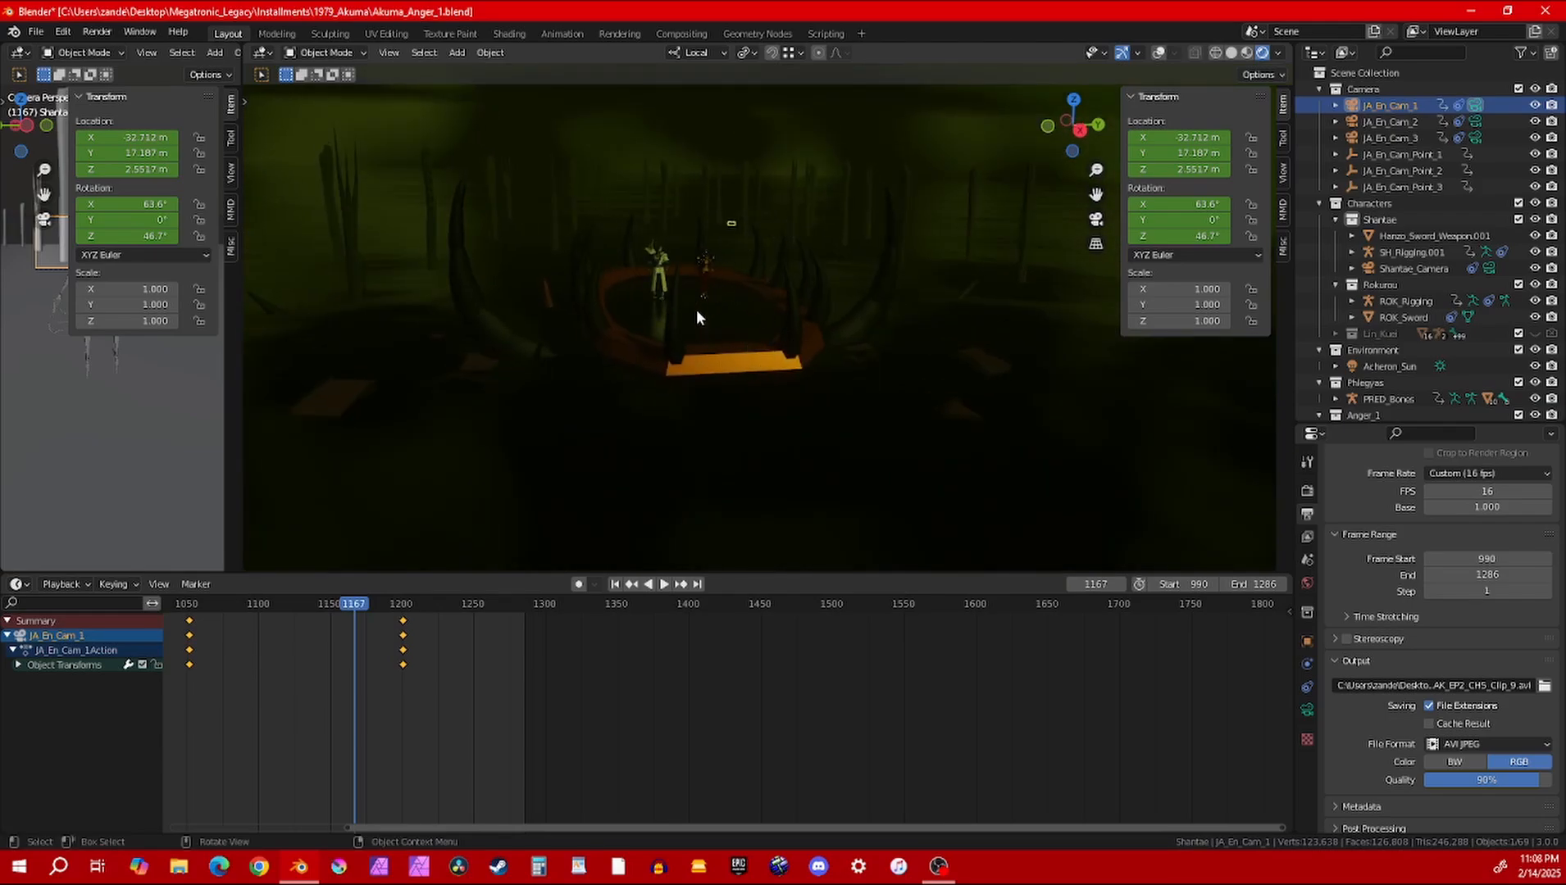
pyautogui.moveTo(696, 310); pyautogui.dragTo(663, 346, button='middle')
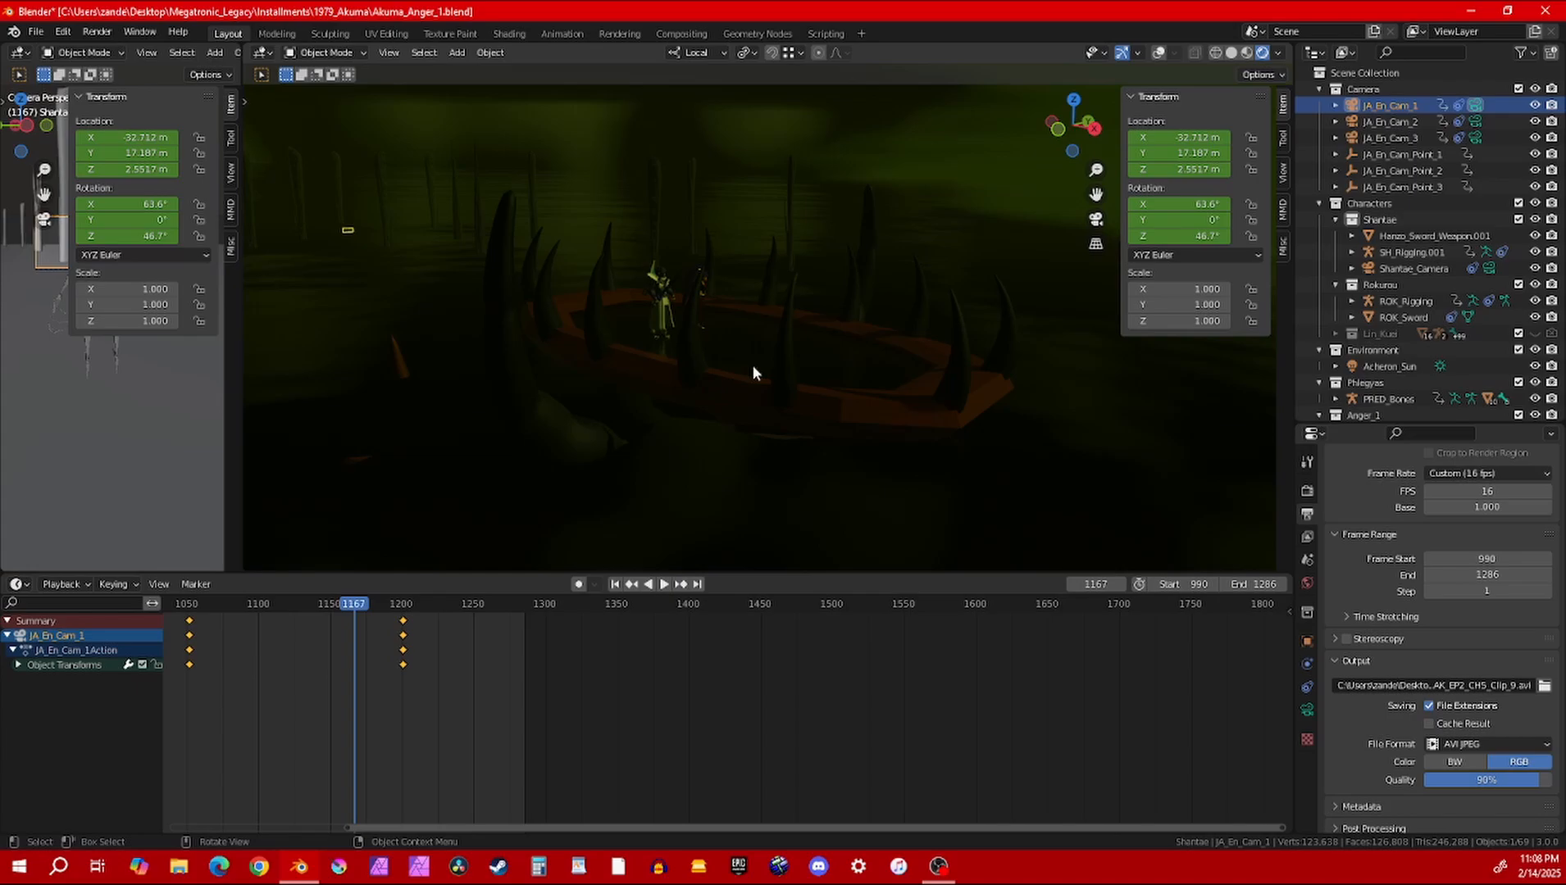
pyautogui.moveTo(837, 395); pyautogui.dragTo(840, 340, button='middle')
pyautogui.scroll(6, 713, 307)
pyautogui.moveTo(609, 330); pyautogui.dragTo(743, 306, button='middle')
pyautogui.scroll(-3, 753, 197)
pyautogui.scroll(2, 770, 278)
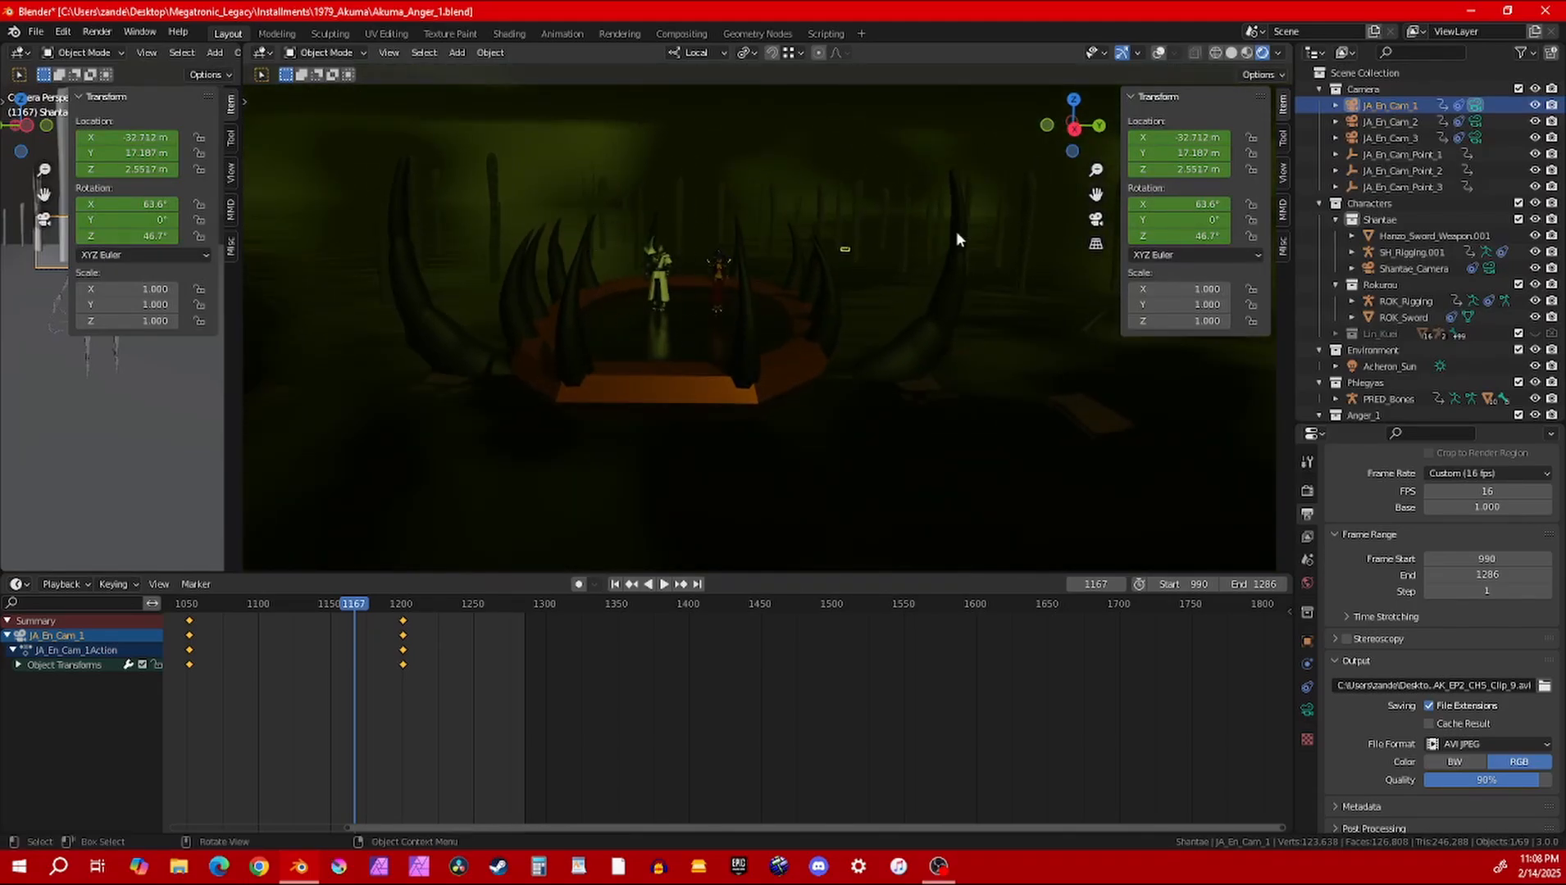
pyautogui.moveTo(649, 257); pyautogui.dragTo(642, 336, button='middle')
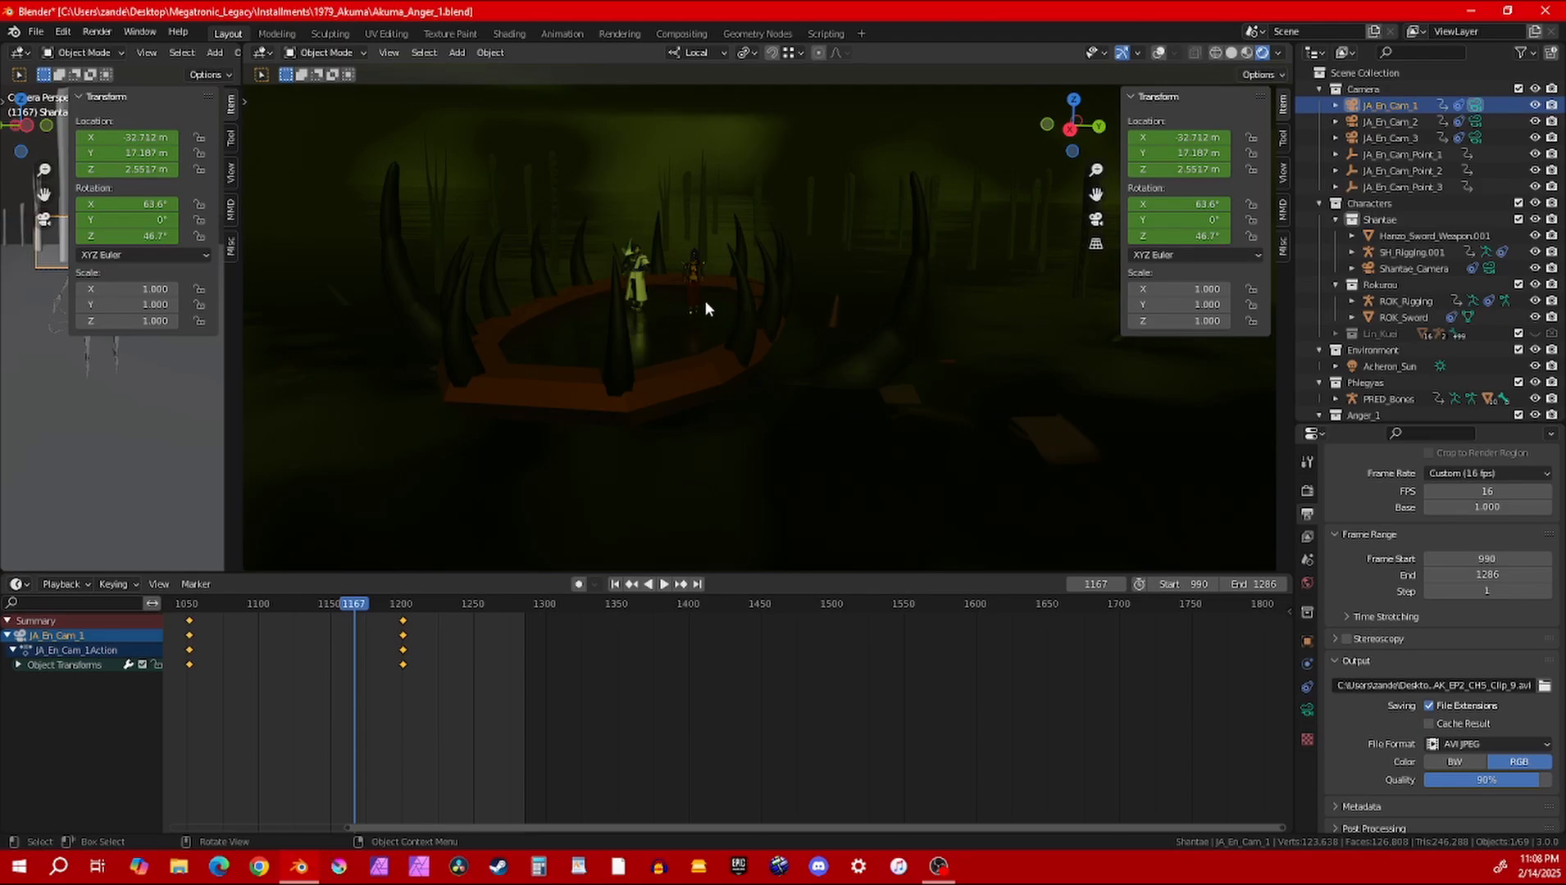
pyautogui.moveTo(706, 308); pyautogui.dragTo(946, 244, button='middle')
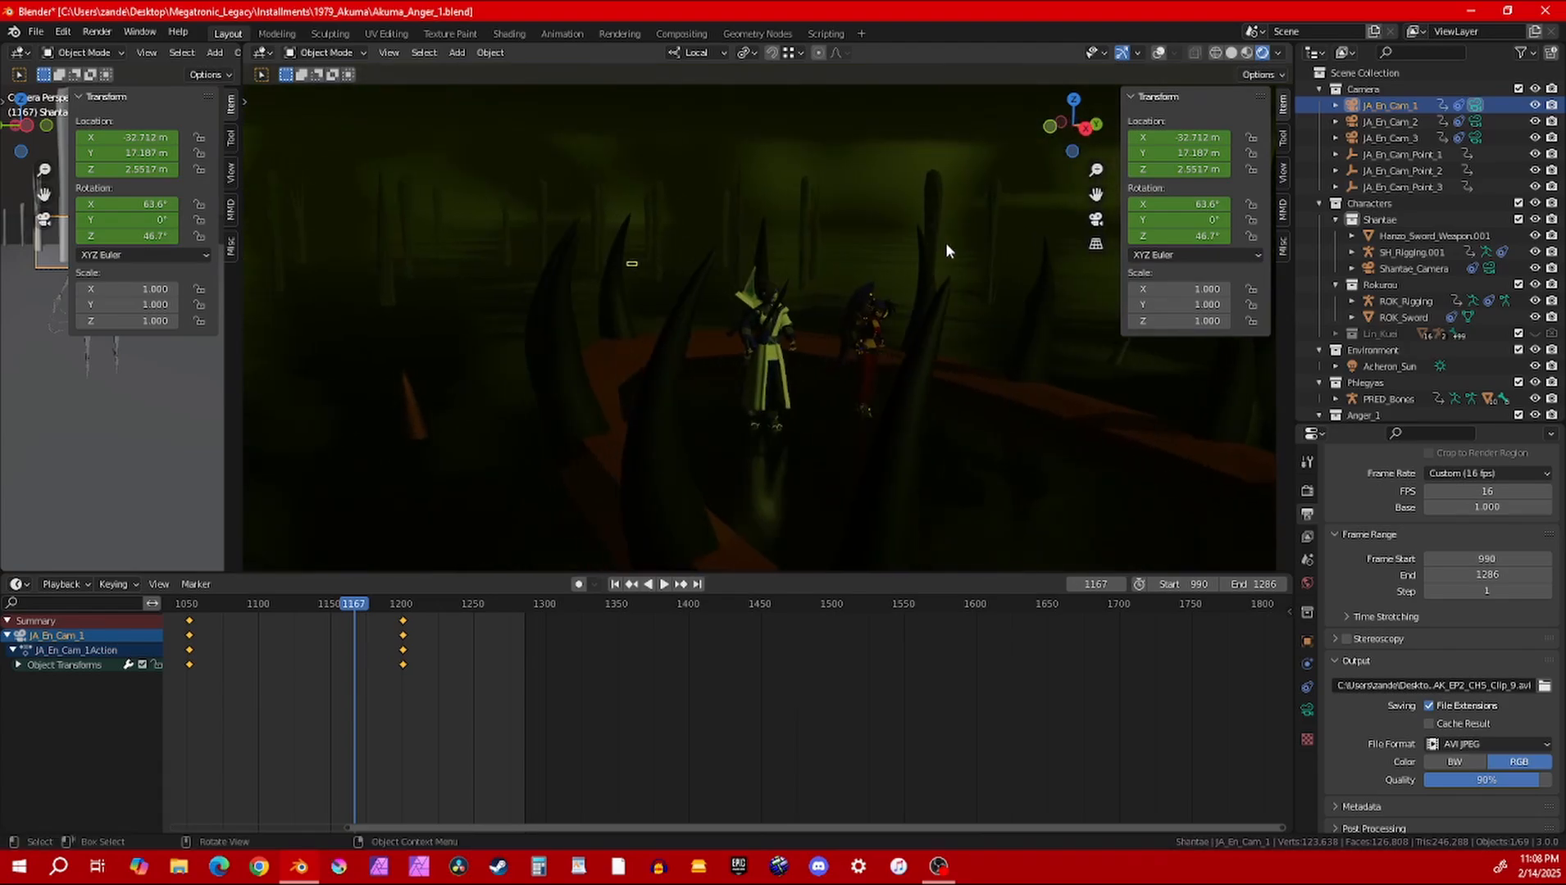
# Select the creature's spikes, inspect their mesh in Edit Mode, and return to Object Mode
pyautogui.click(661, 426)
pyautogui.press('Tab')
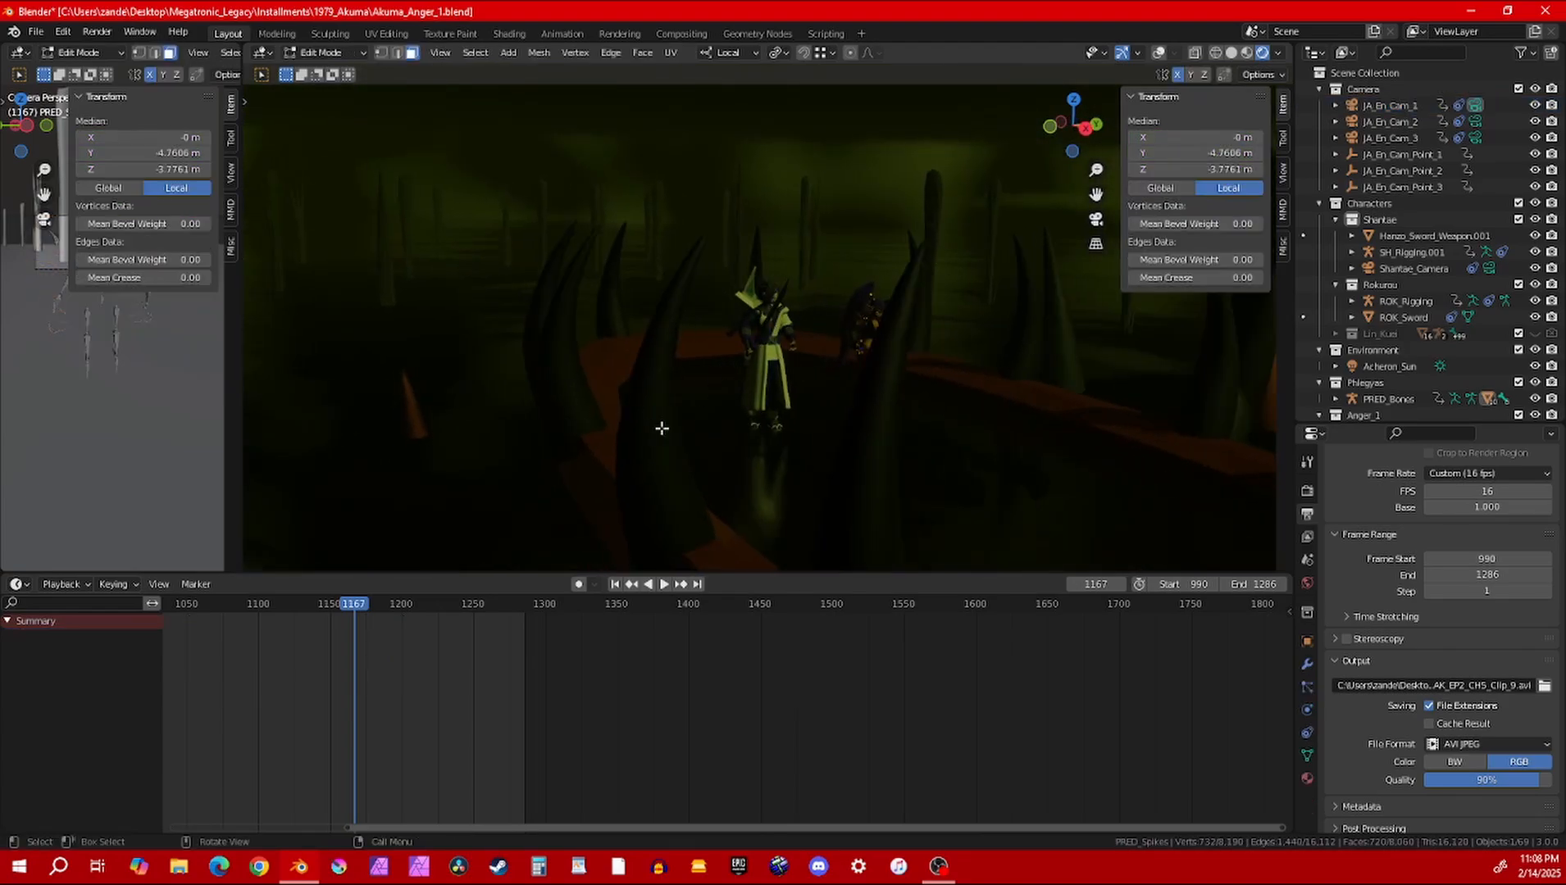
pyautogui.press('Tab')
# View the two characters inside the ring of spikes and the surrounding swamp from the front and sides
pyautogui.moveTo(711, 334); pyautogui.dragTo(765, 343, button='middle')
pyautogui.scroll(3, 821, 360)
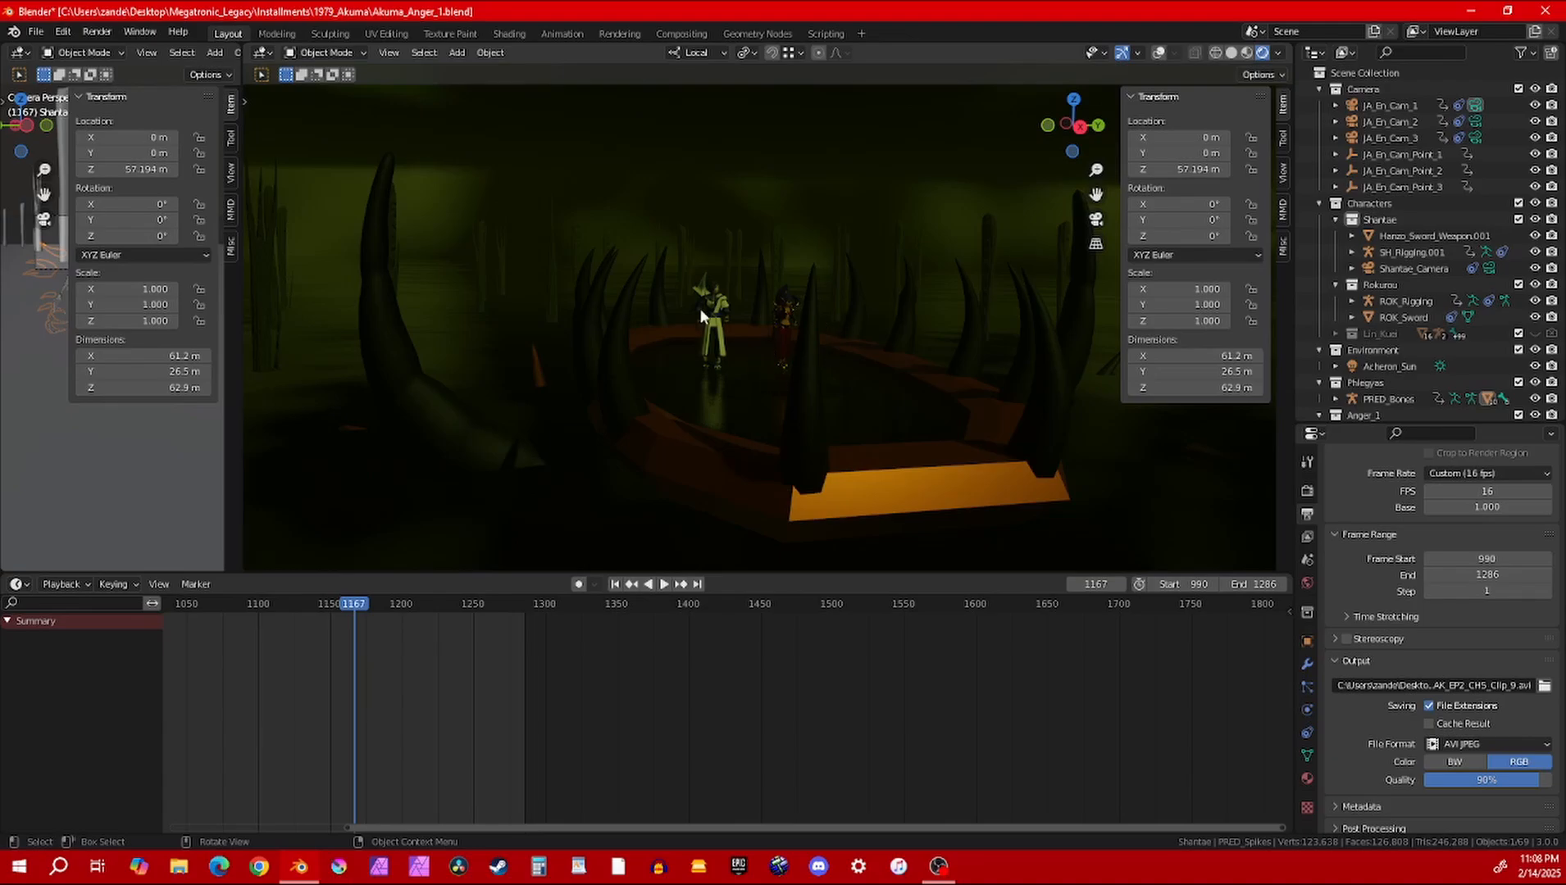
pyautogui.moveTo(730, 420)
pyautogui.mouseDown(button='middle')
pyautogui.moveTo(789, 426)
pyautogui.moveTo(820, 408)
pyautogui.moveTo(725, 399)
pyautogui.mouseUp(button='middle')
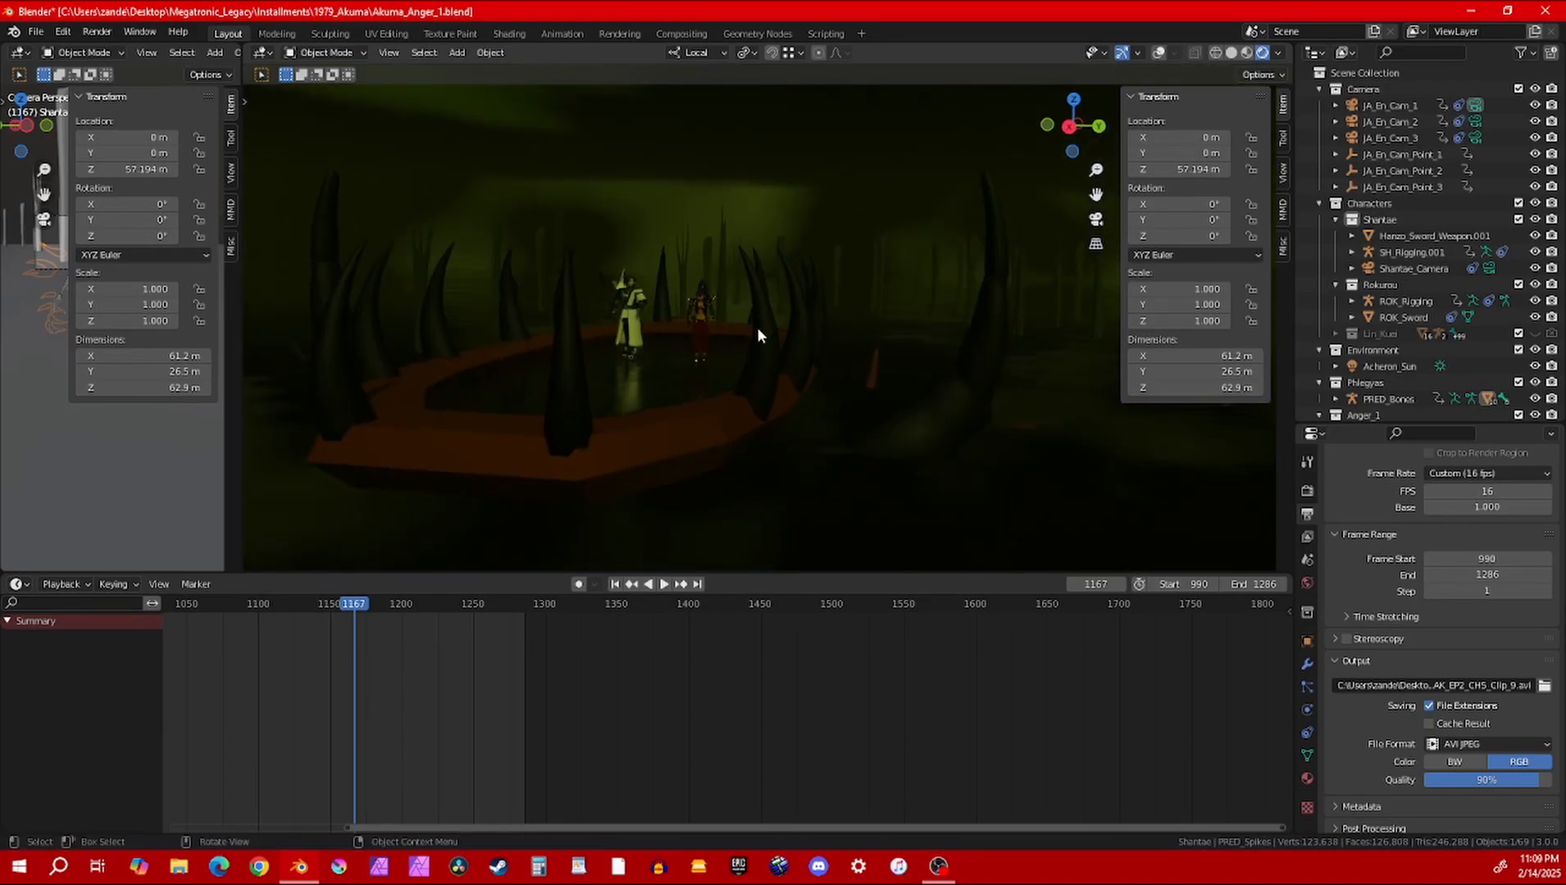
pyautogui.keyDown('shift'); pyautogui.moveTo(1056, 418); pyautogui.dragTo(894, 398, button='middle'); pyautogui.keyUp('shift')
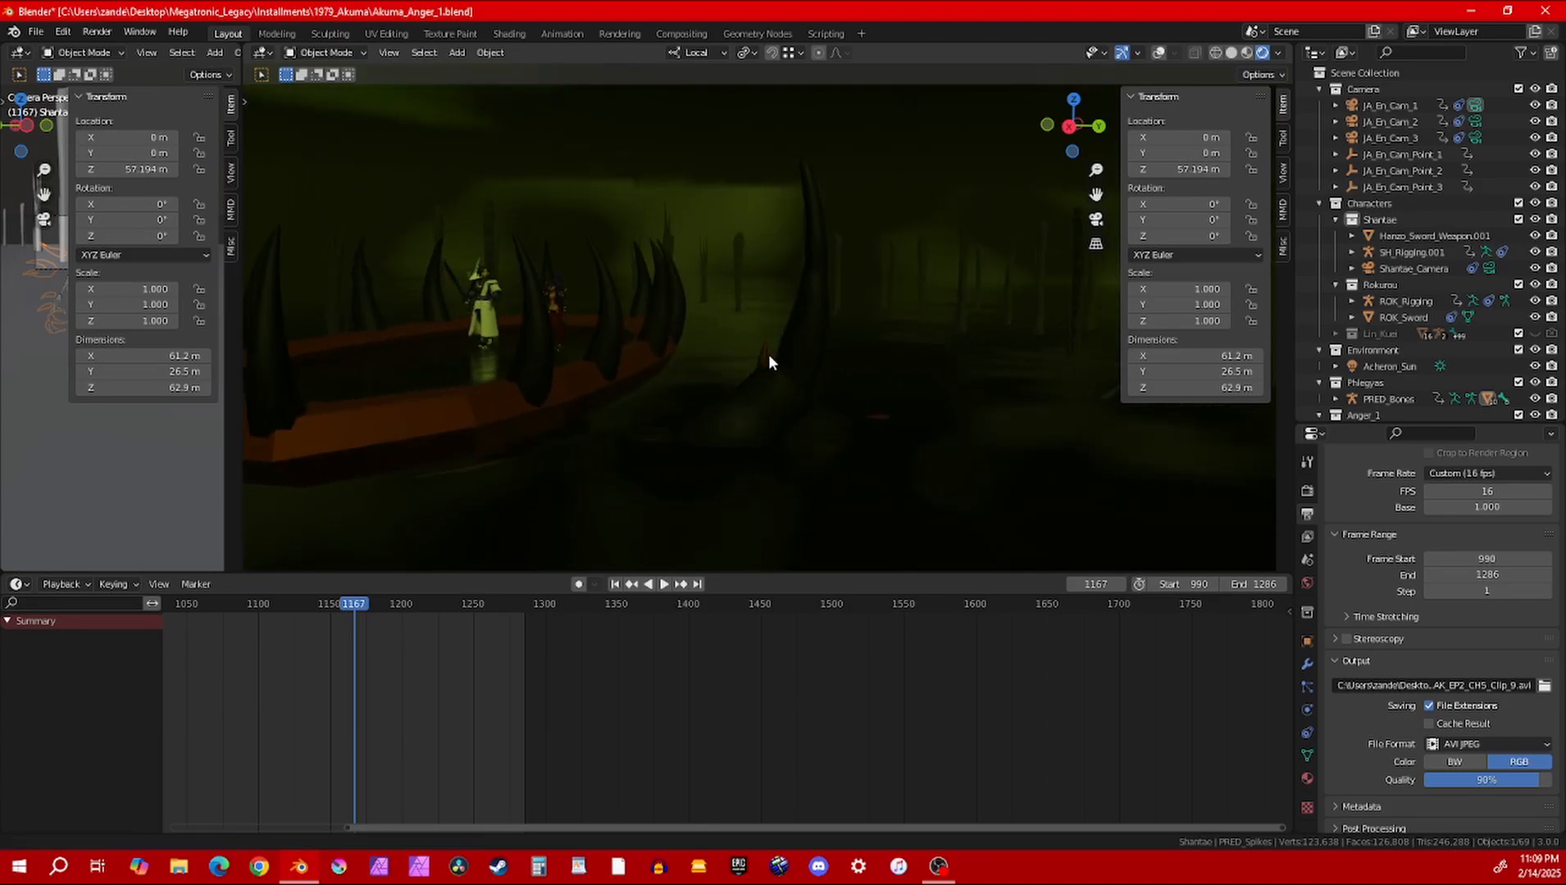
pyautogui.keyDown('shift'); pyautogui.moveTo(768, 355); pyautogui.dragTo(830, 359, button='middle'); pyautogui.keyUp('shift')
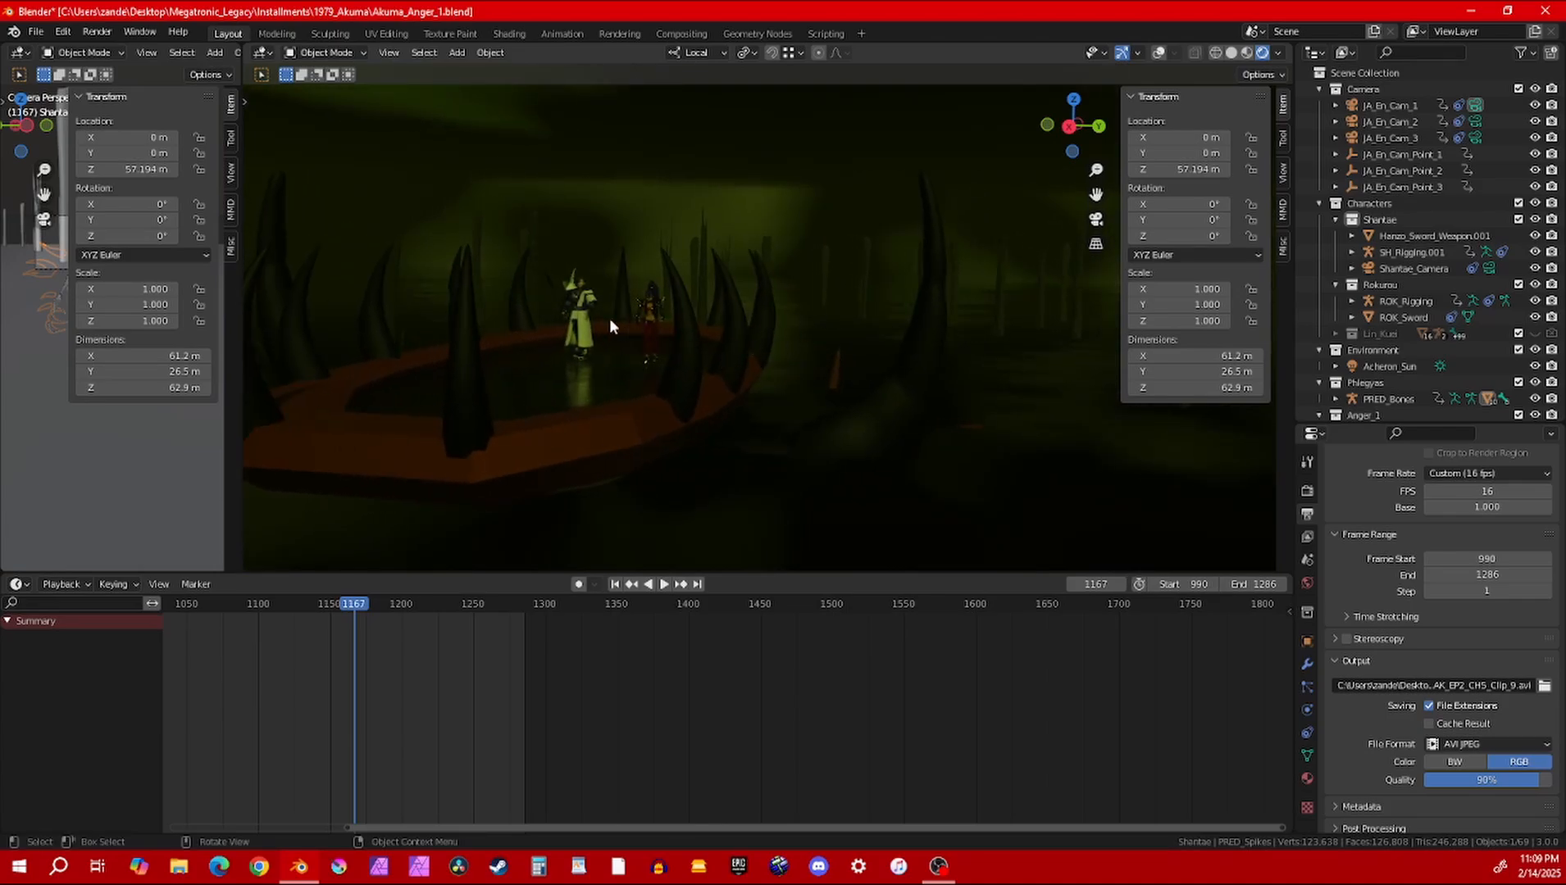
pyautogui.moveTo(716, 295); pyautogui.dragTo(755, 303, button='middle')
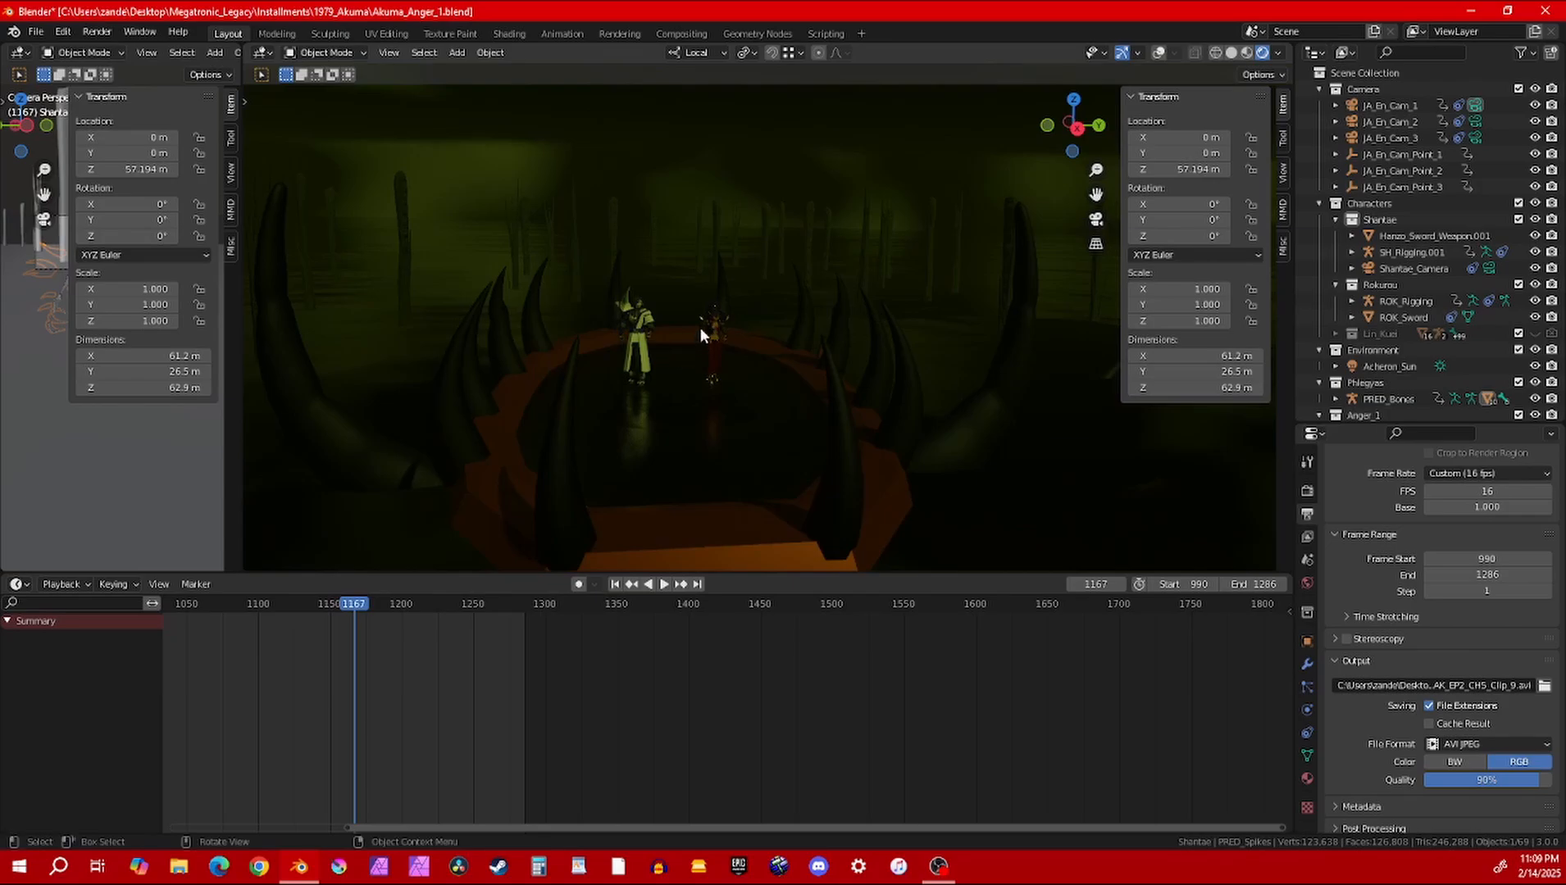